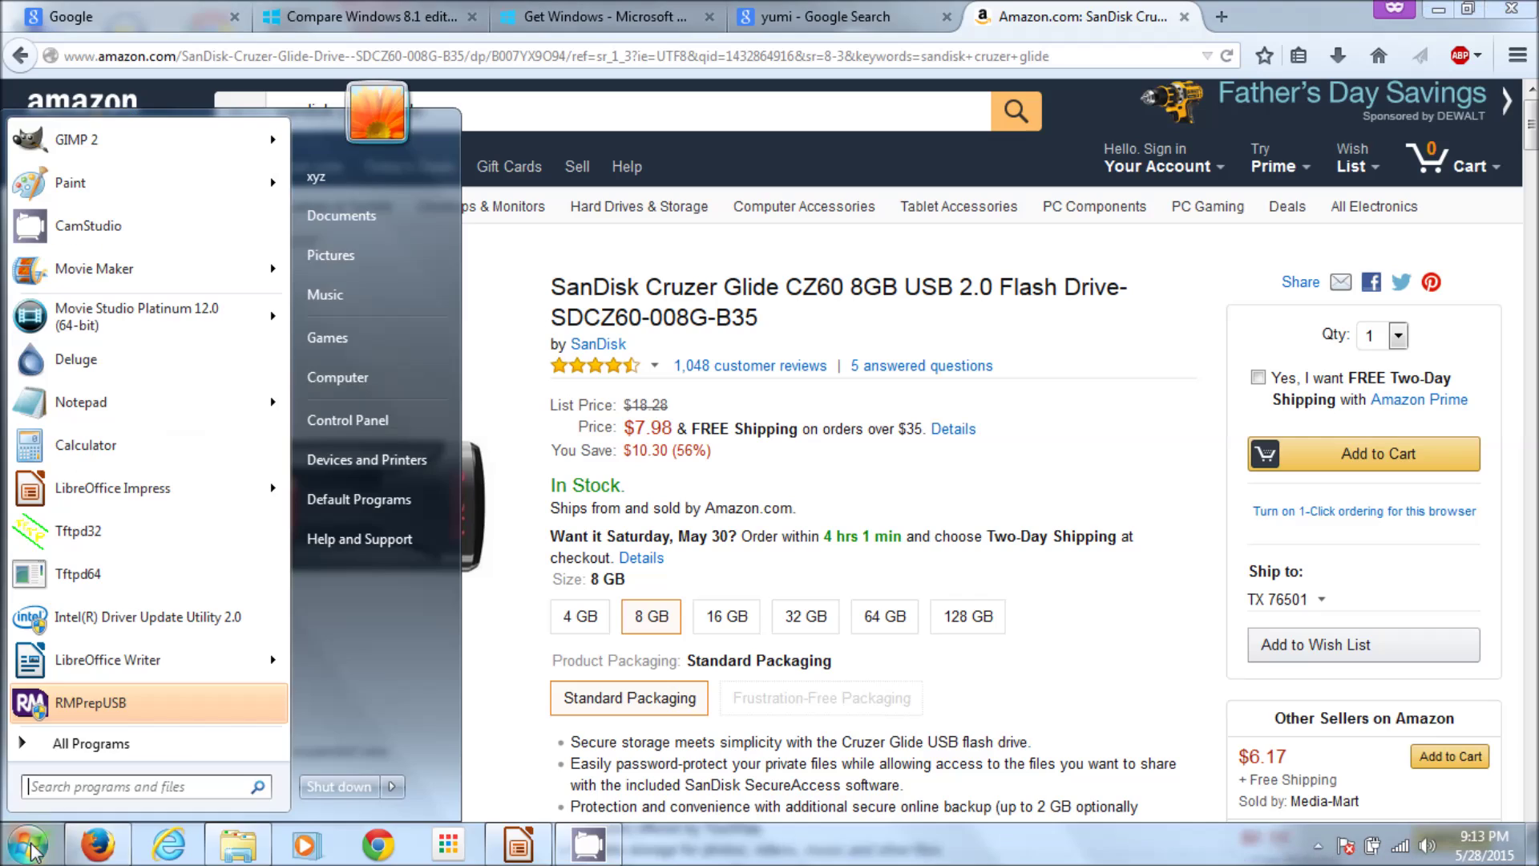
View Computer properties to confirm 64-bit Windows 7 Ultimate with 4.00 GB RAM, then minimize the System window
right_click(380, 380)
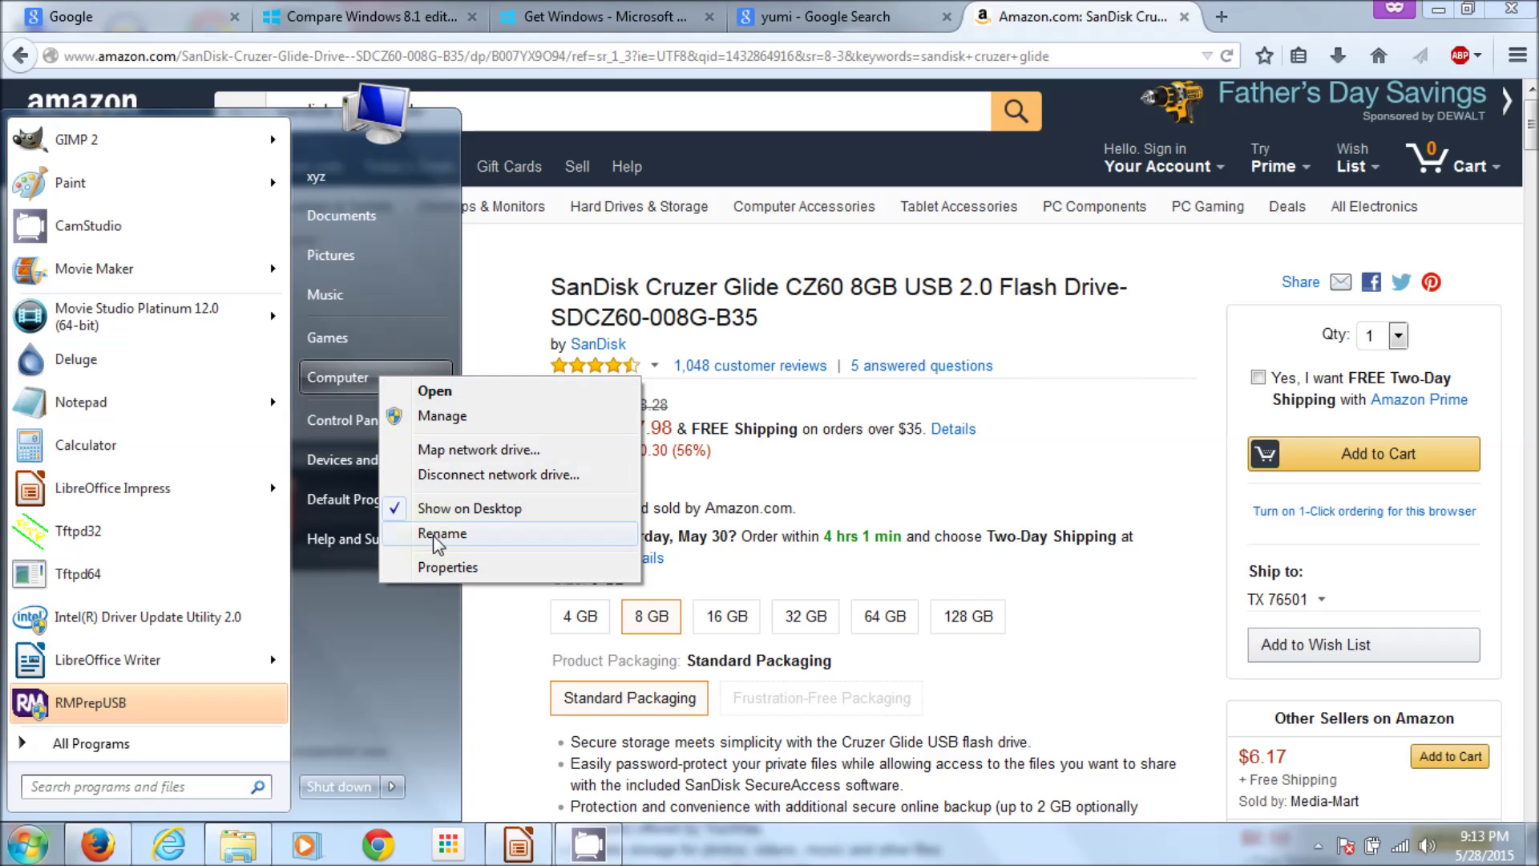
click(437, 568)
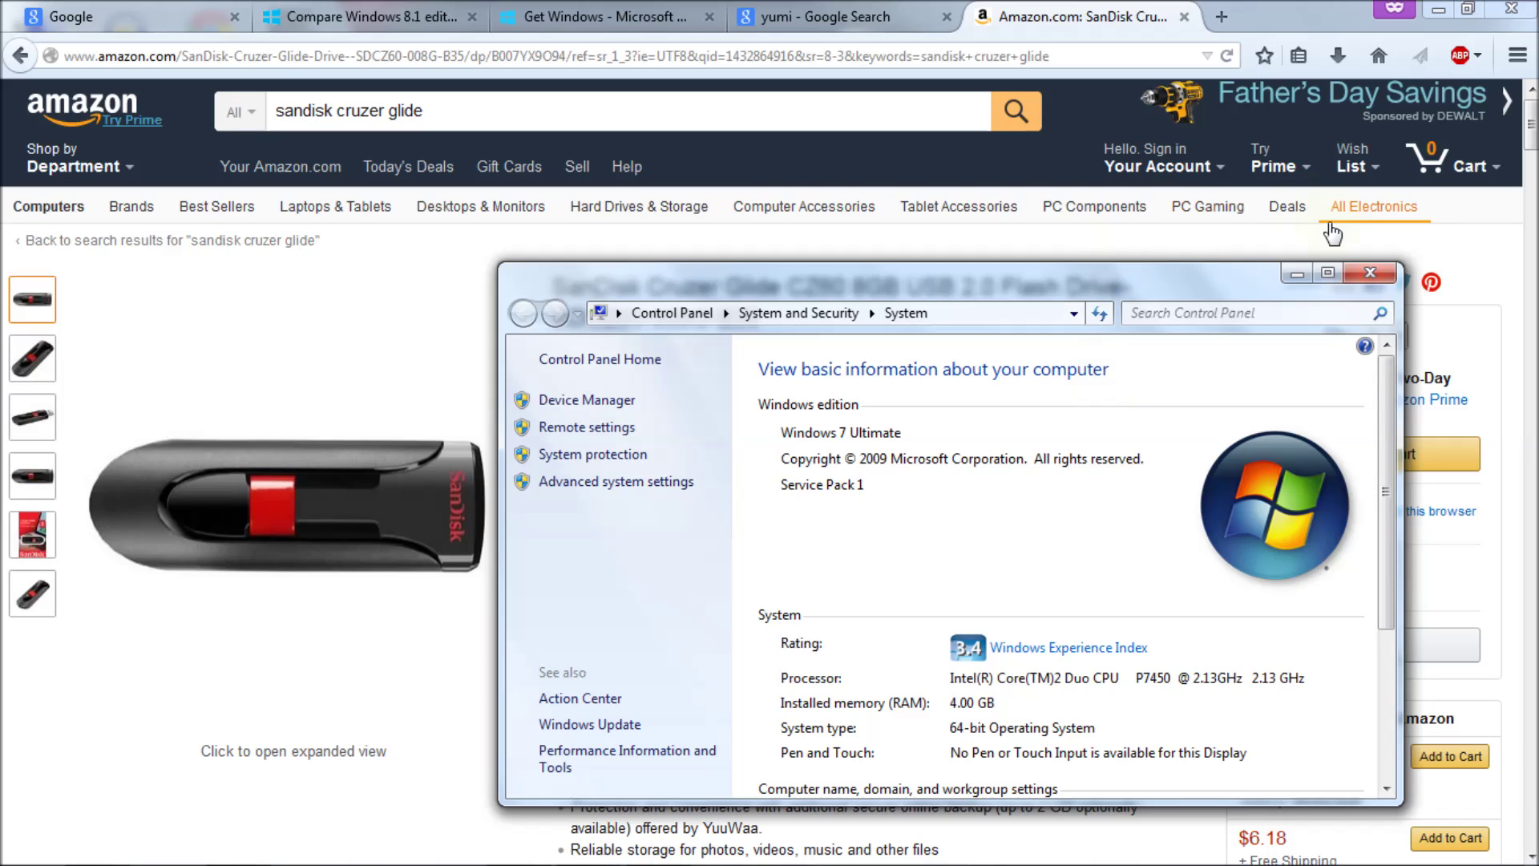
click(1293, 276)
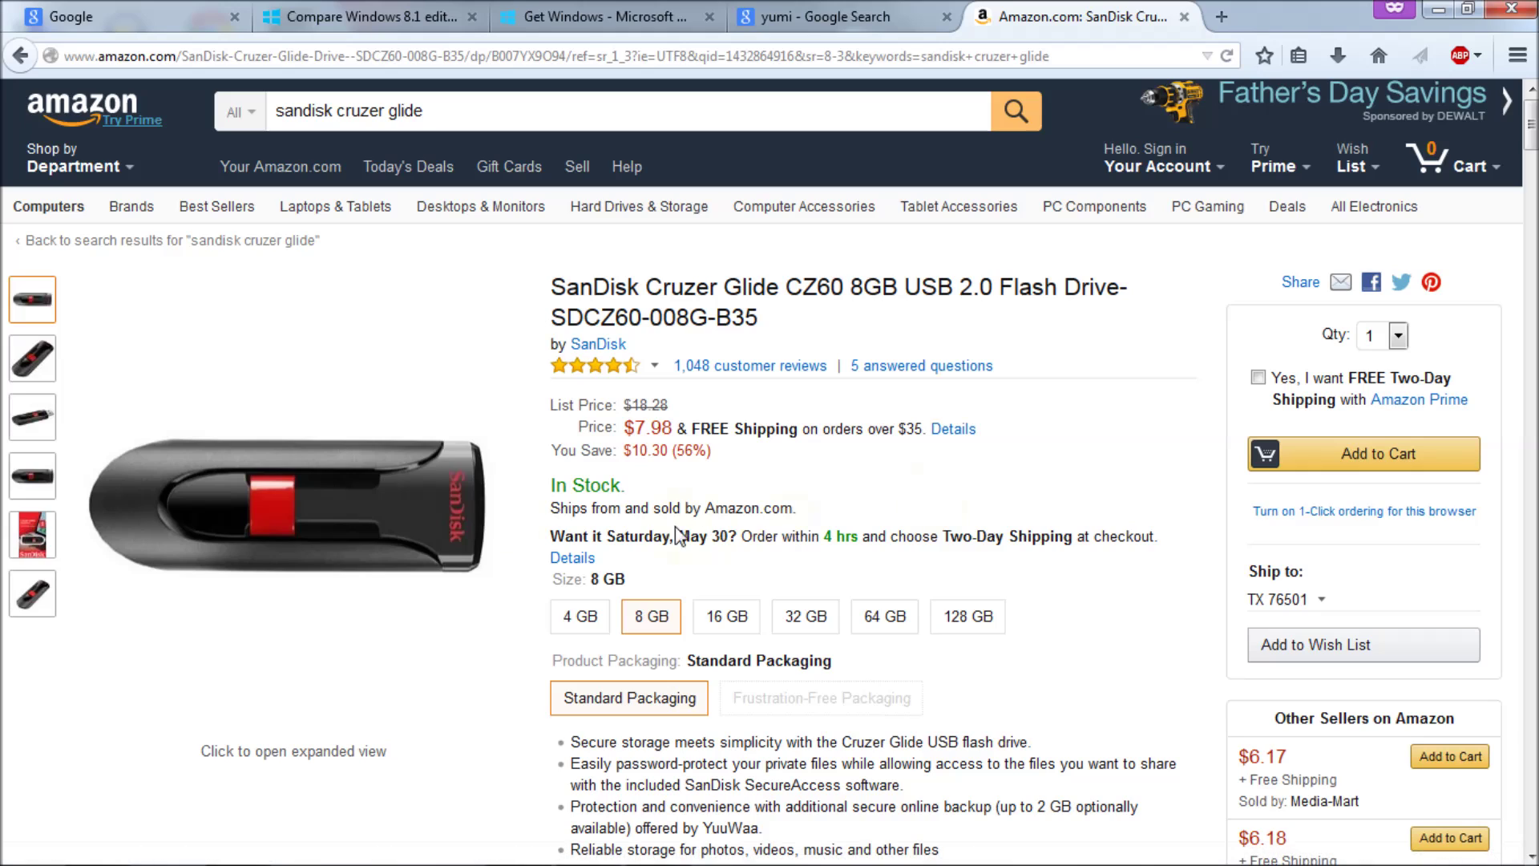
Search Google for 'windows 8 media reset' and open Microsoft's 'Create installation media for Windows 8.1' page
click(87, 17)
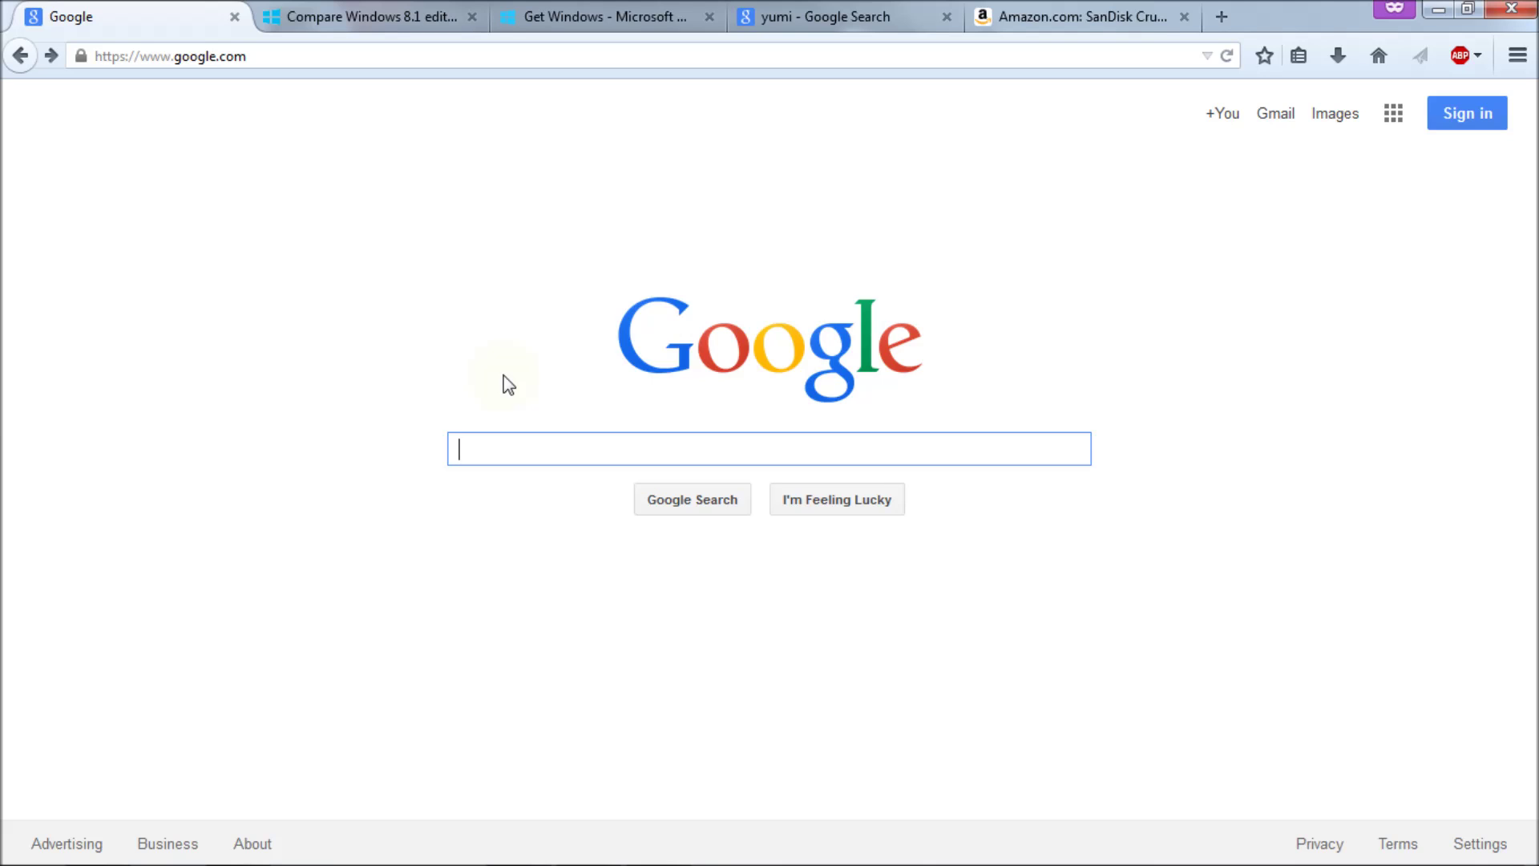
text(g)
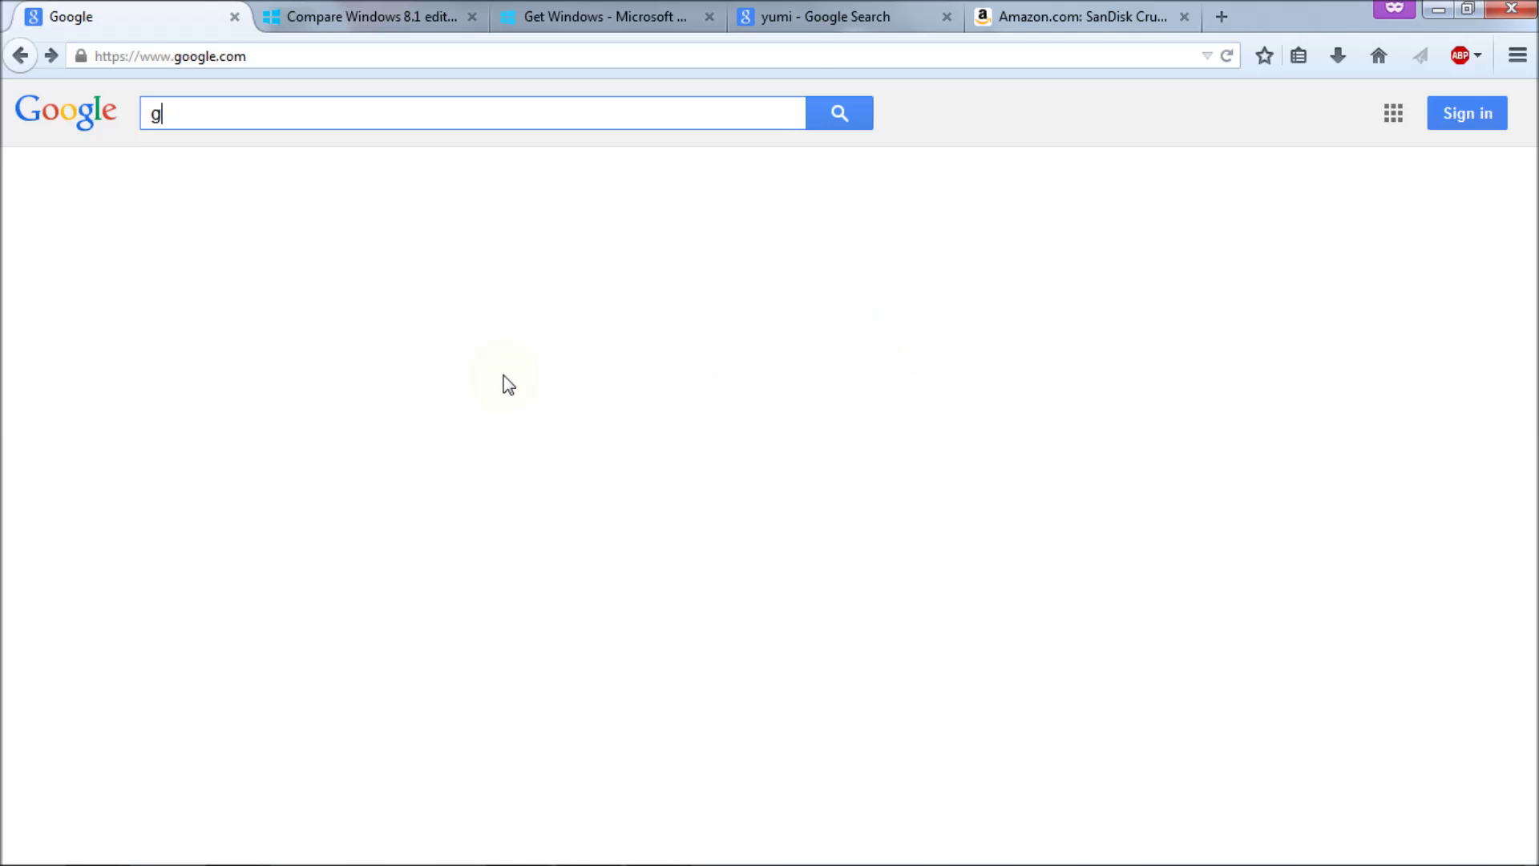
text(oog)
key(BackSpace)
key(BackSpace)
key(BackSpace)
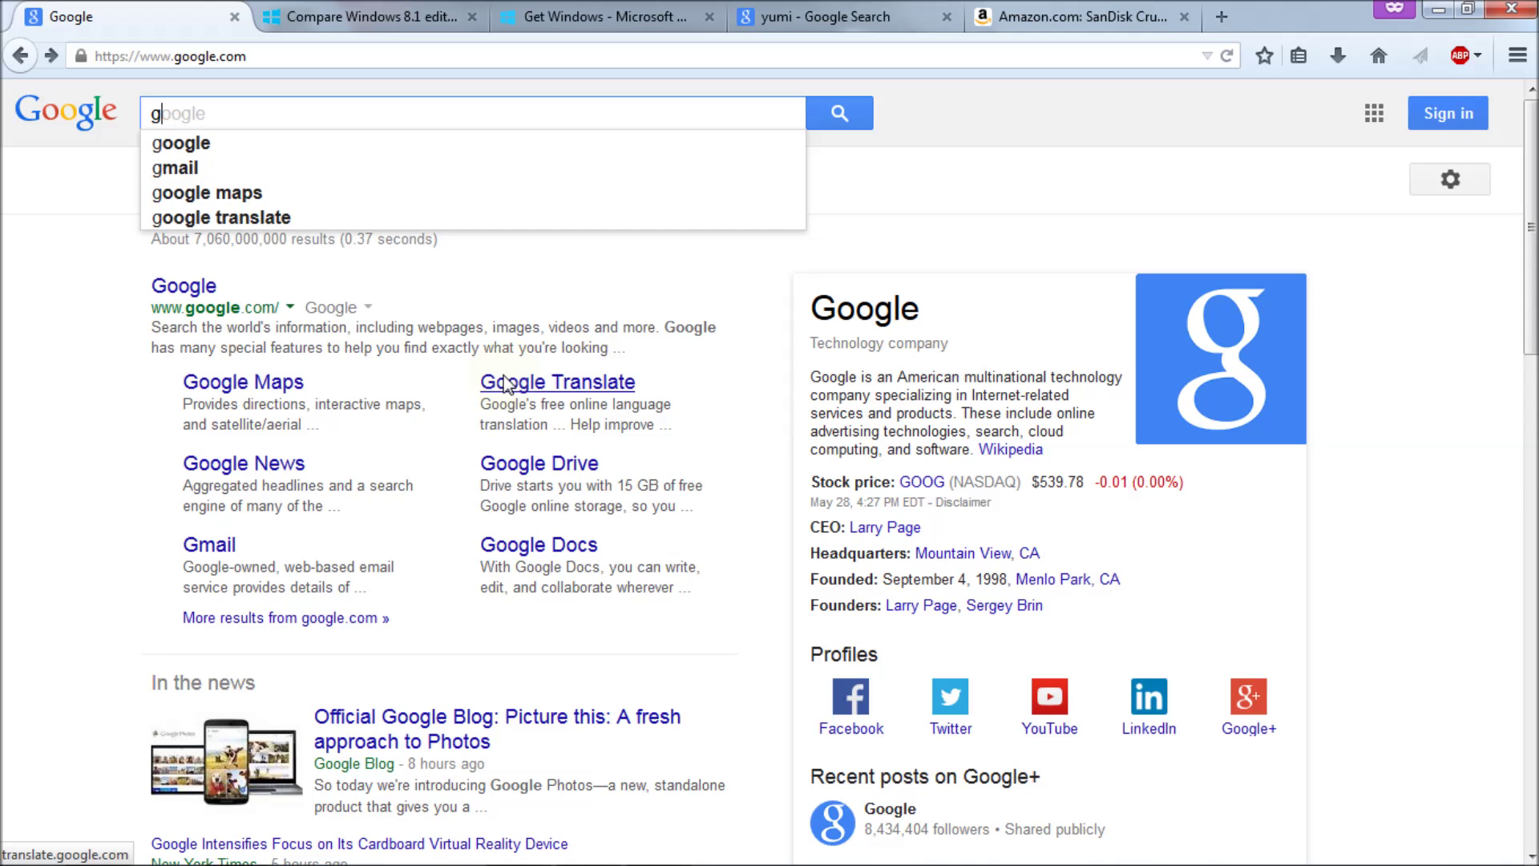
key(BackSpace)
text(w)
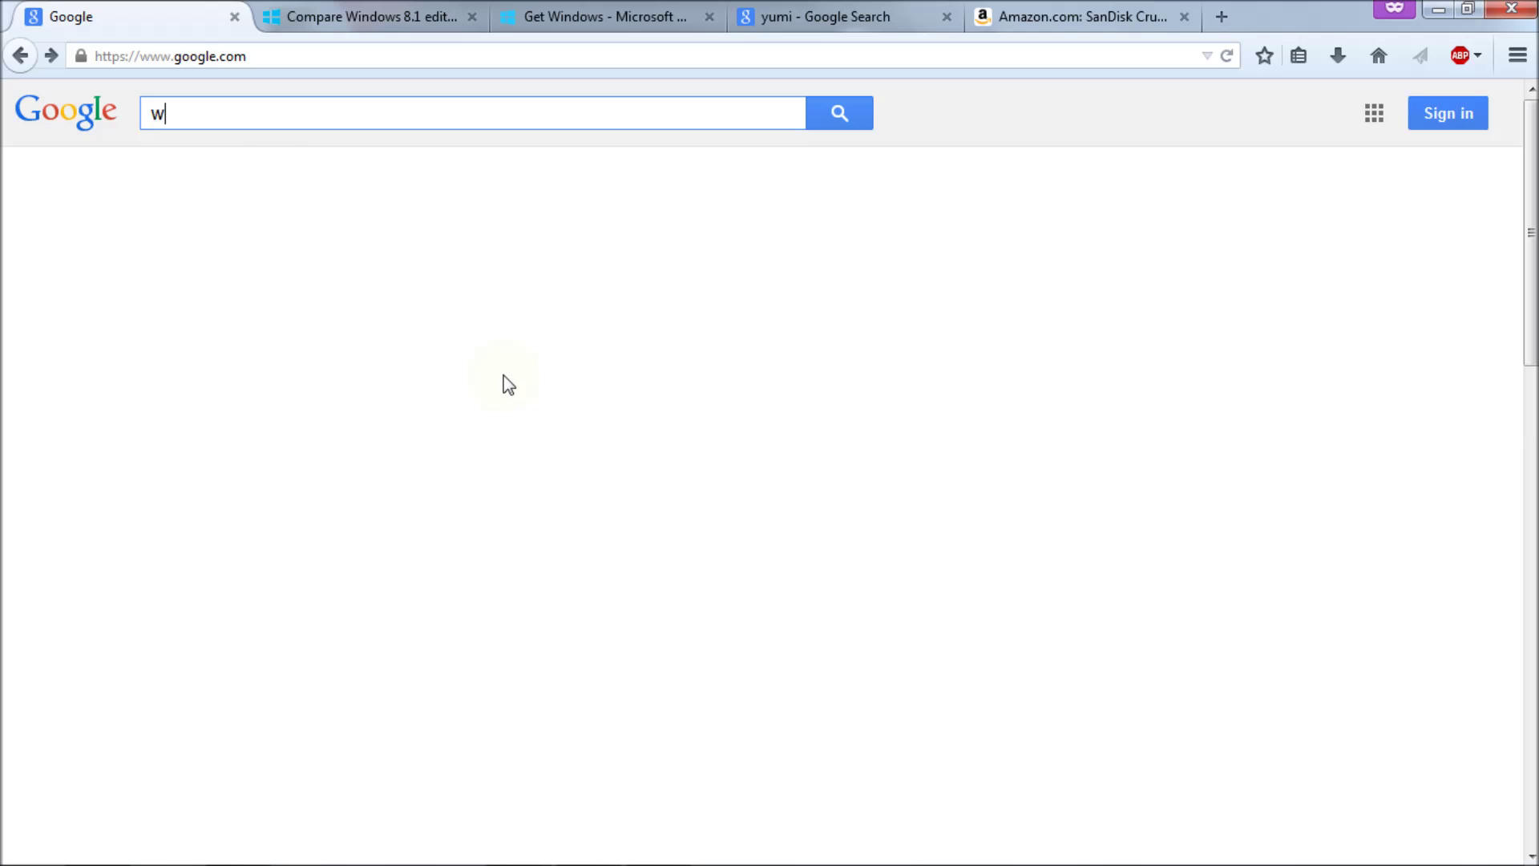
text(indows)
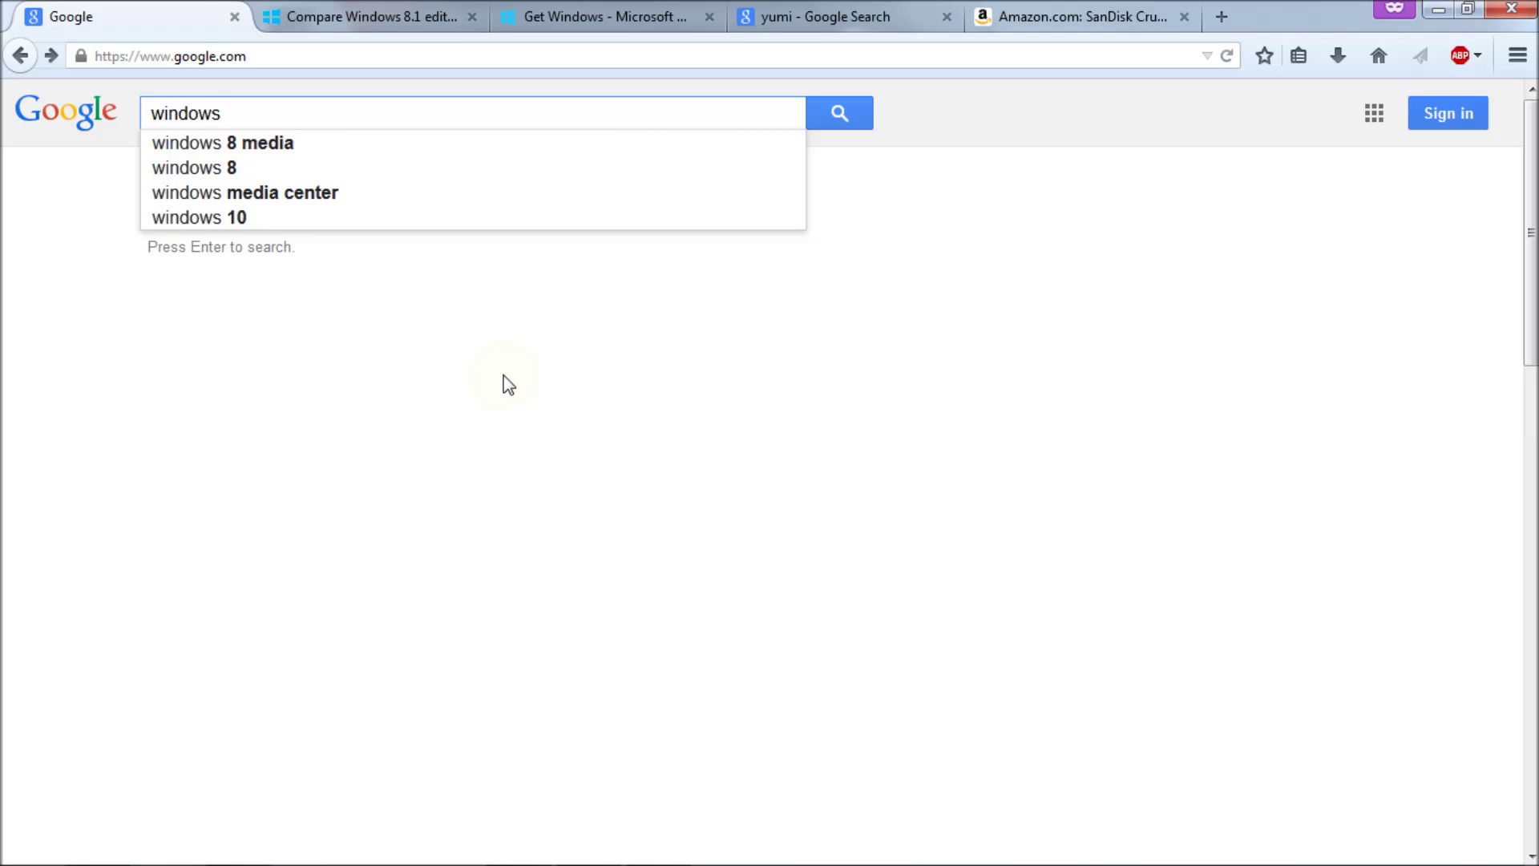
text( 8 media )
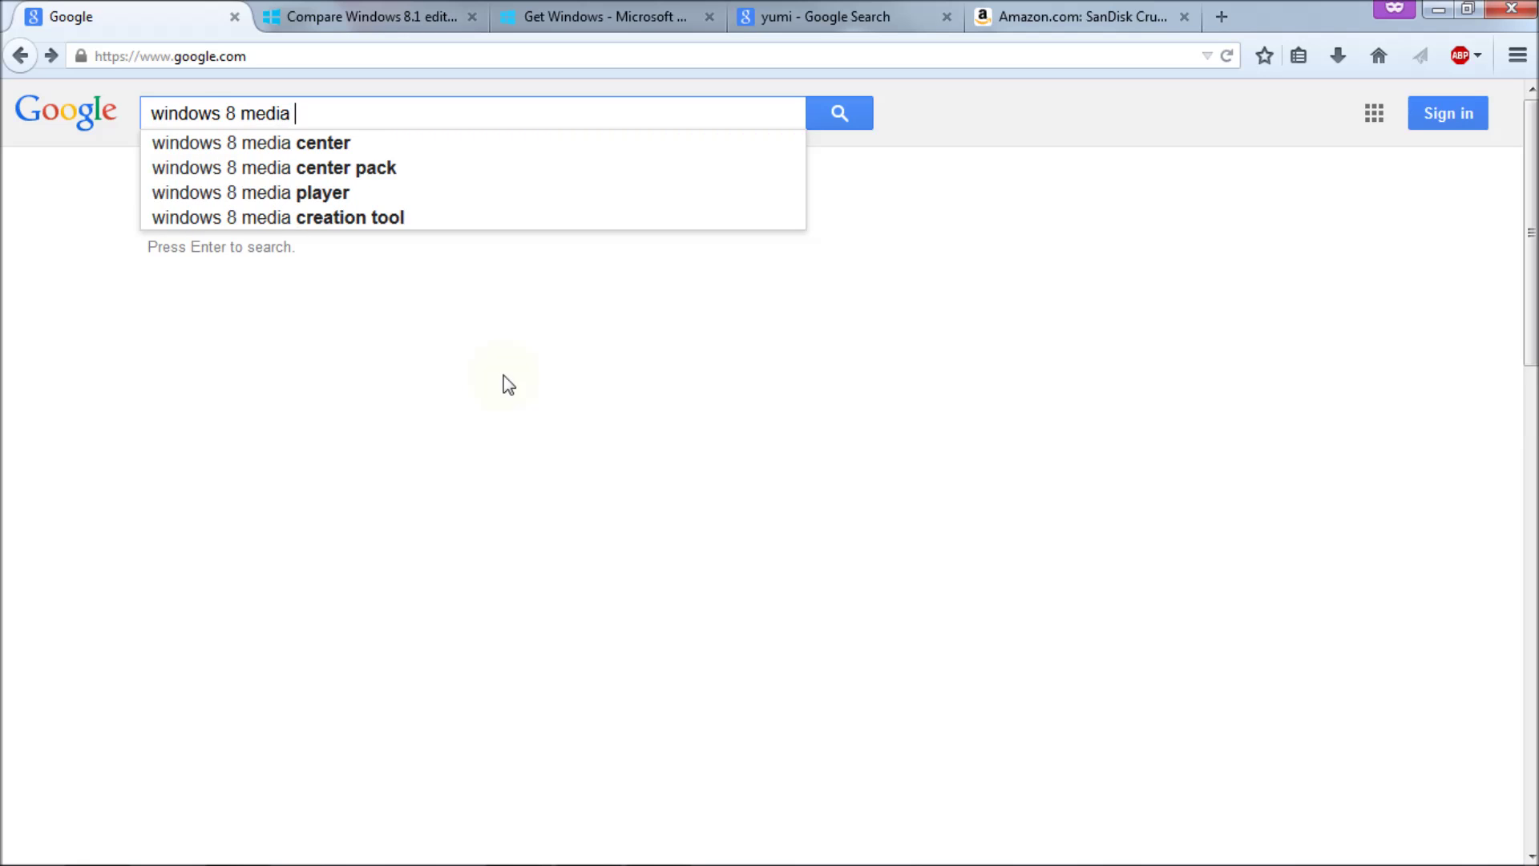
text(reset)
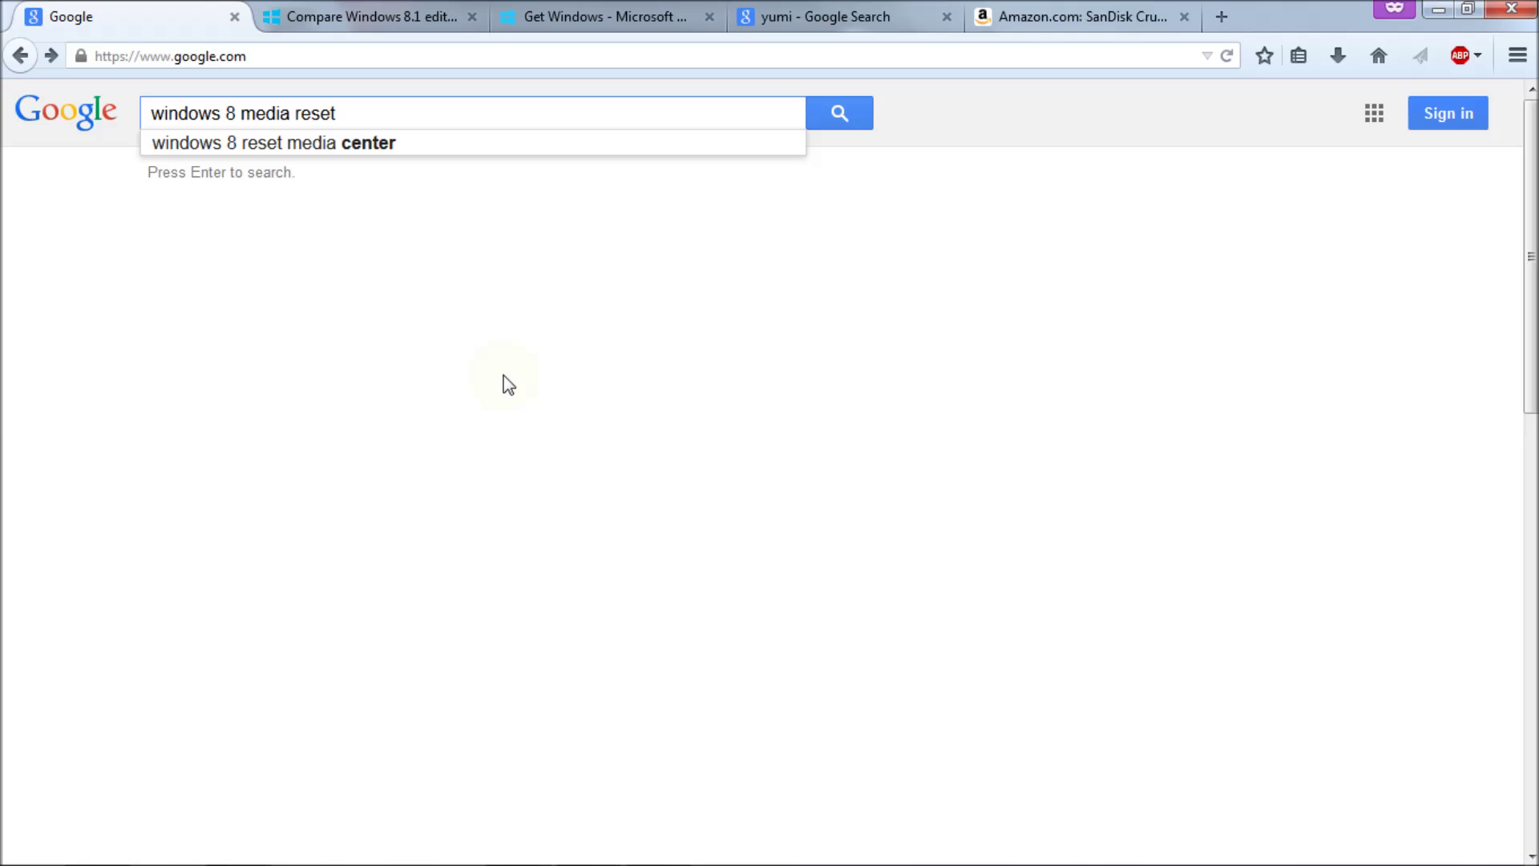
key(Return)
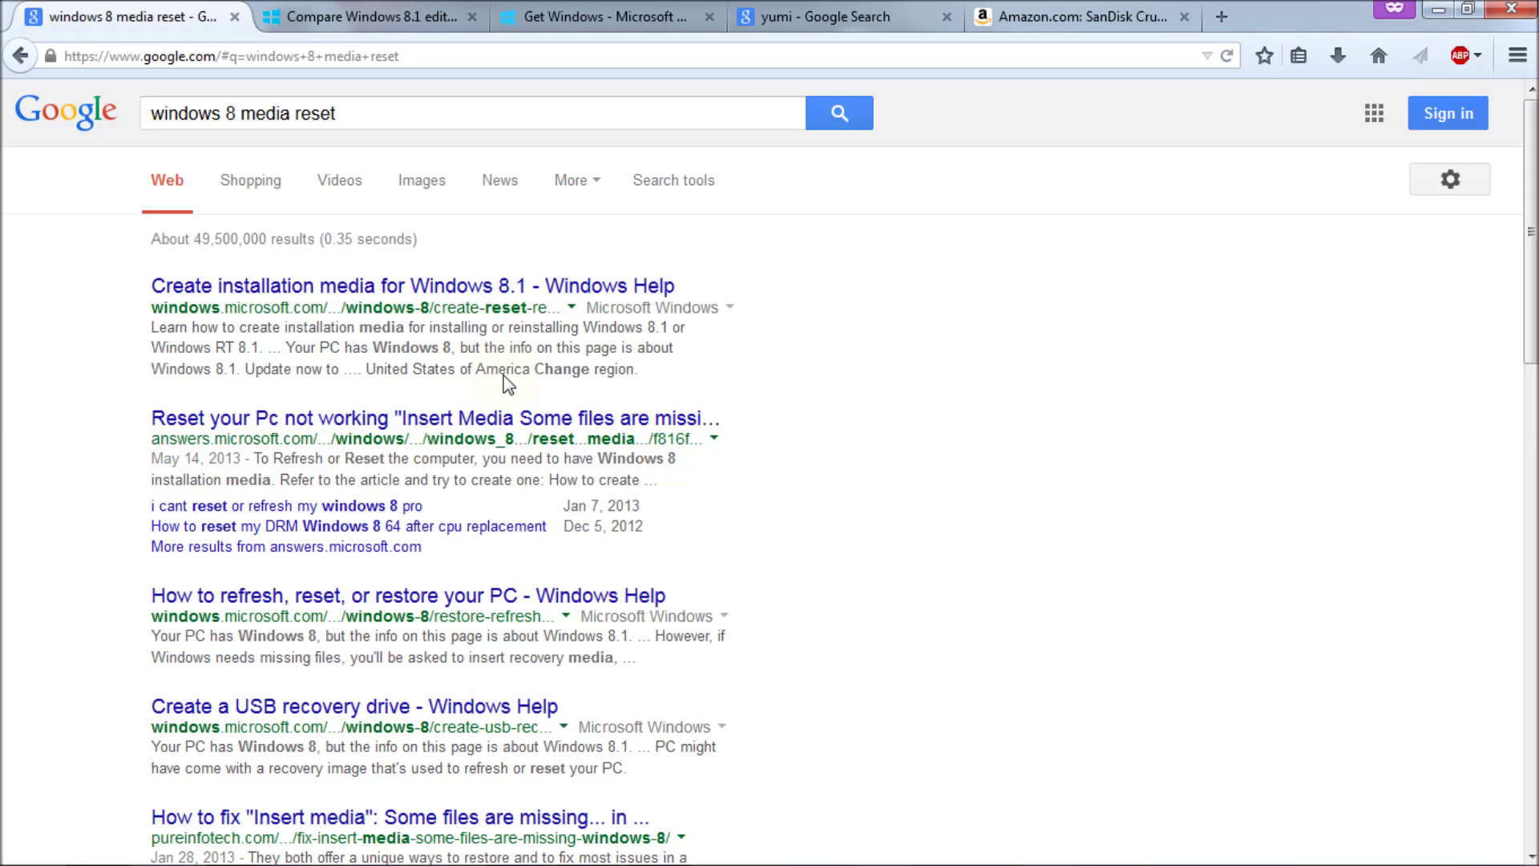
click(421, 297)
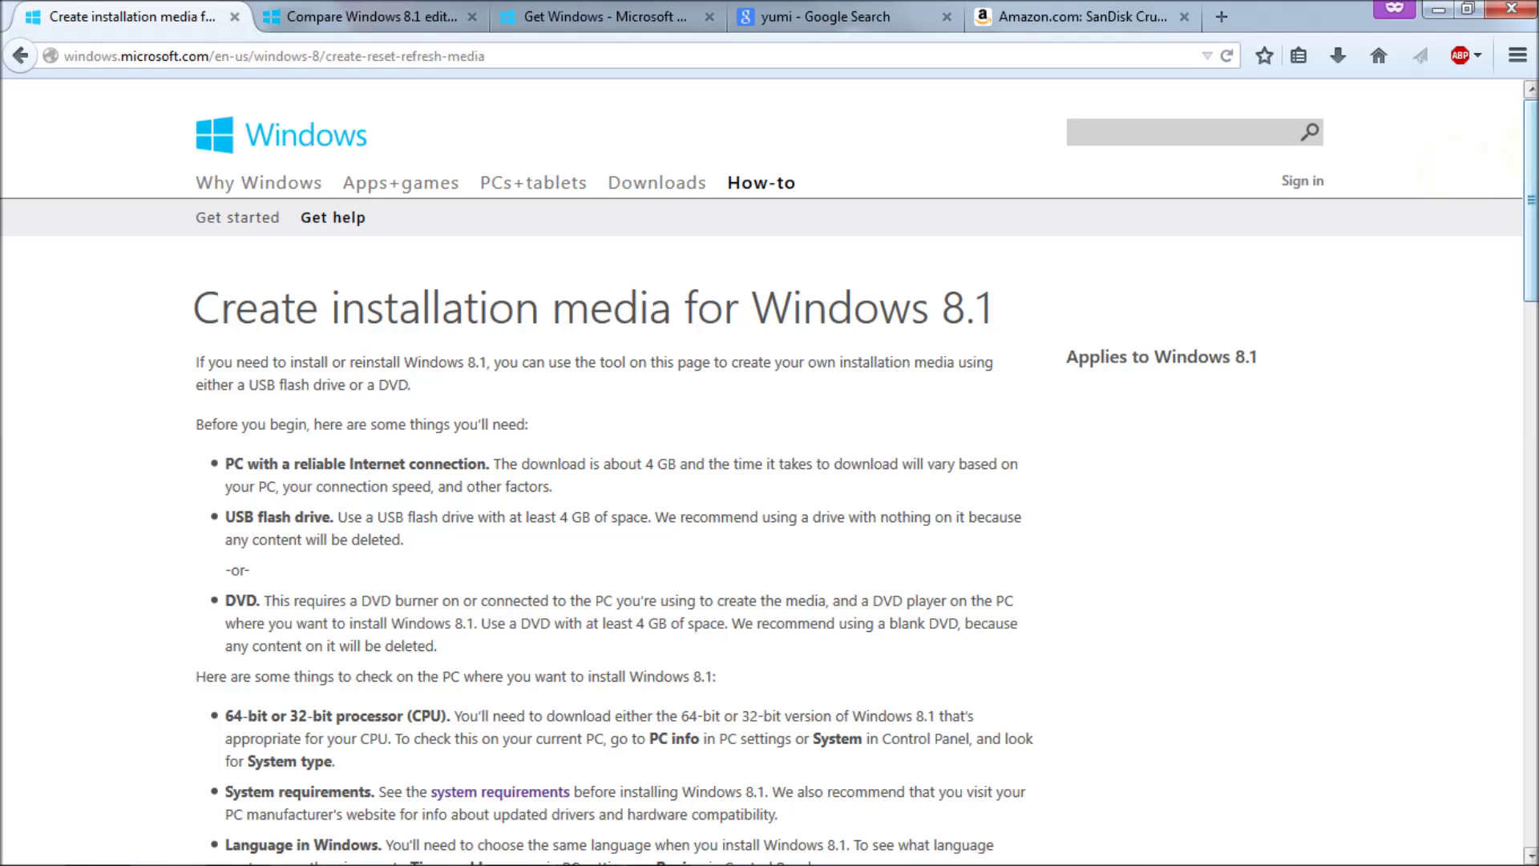
Scroll down to the Create media button and start downloading mediacreationtool.exe
scroll(770, 472, down, 2)
drag(1531, 209, 1528, 341)
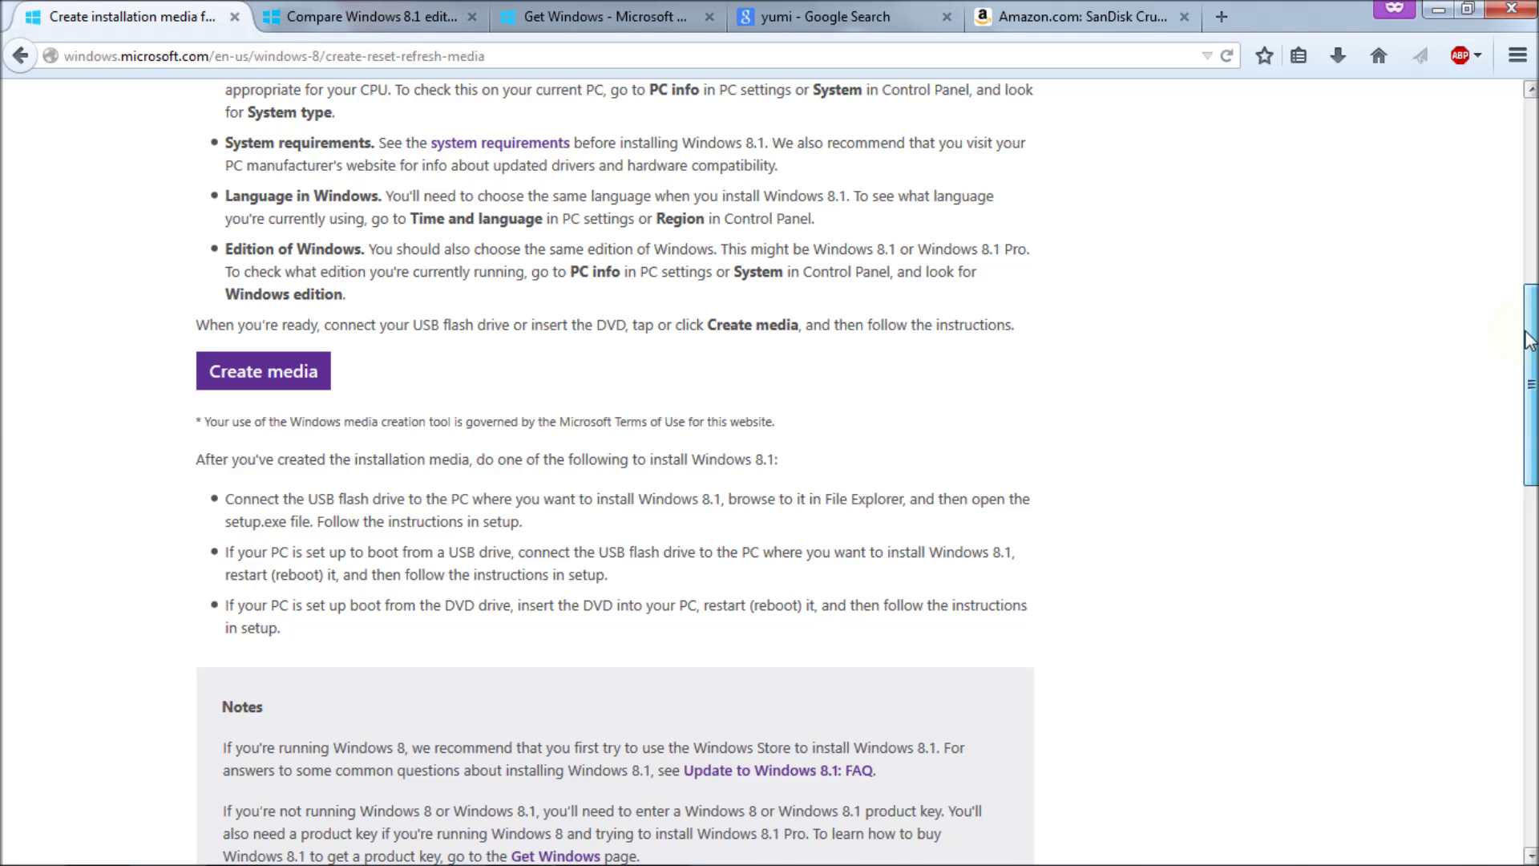
drag(1528, 341, 1528, 340)
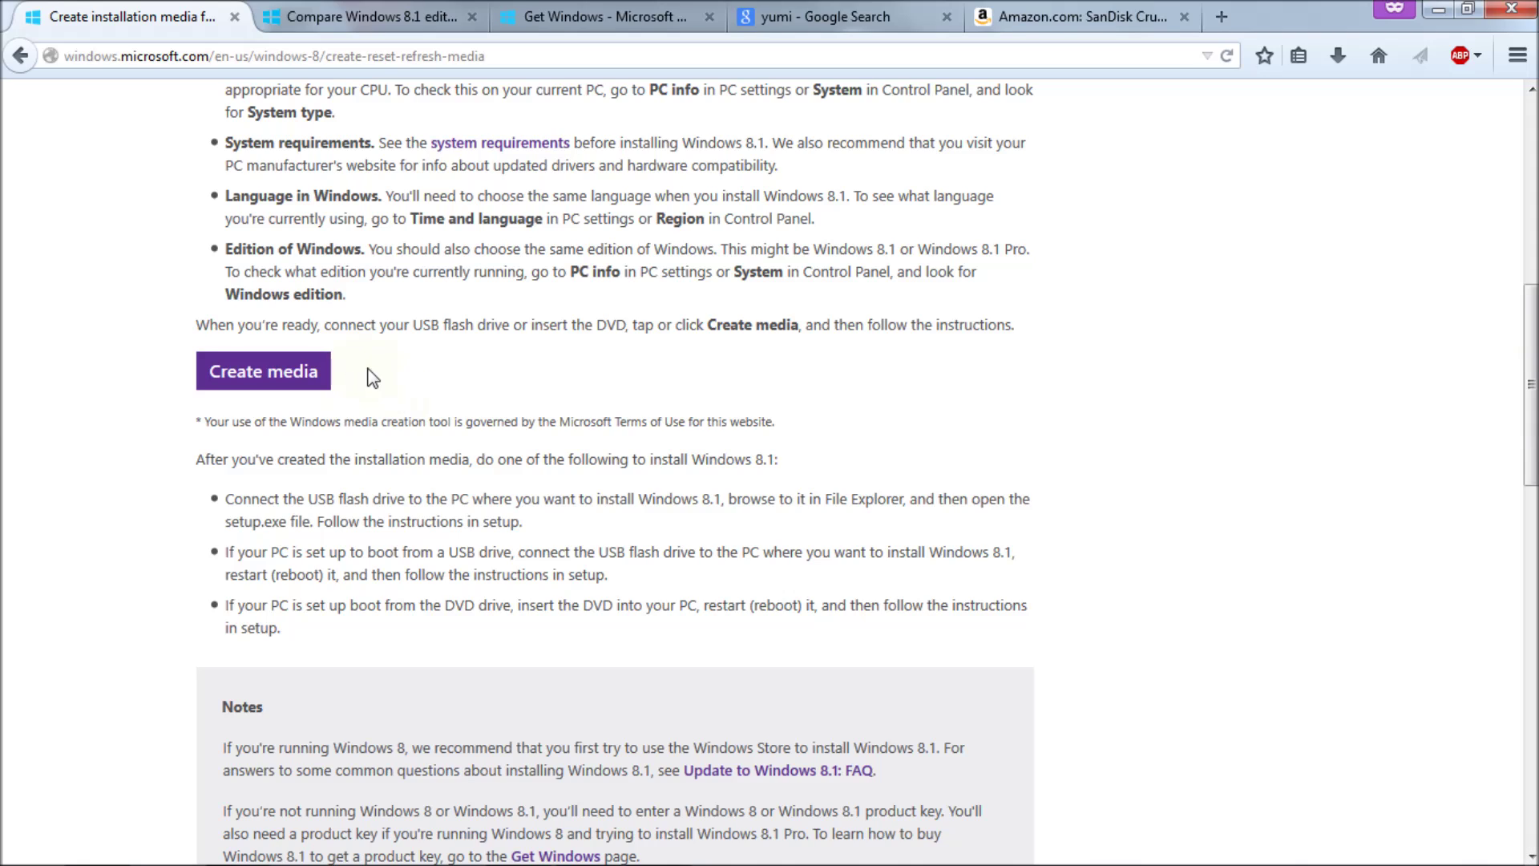
click(293, 384)
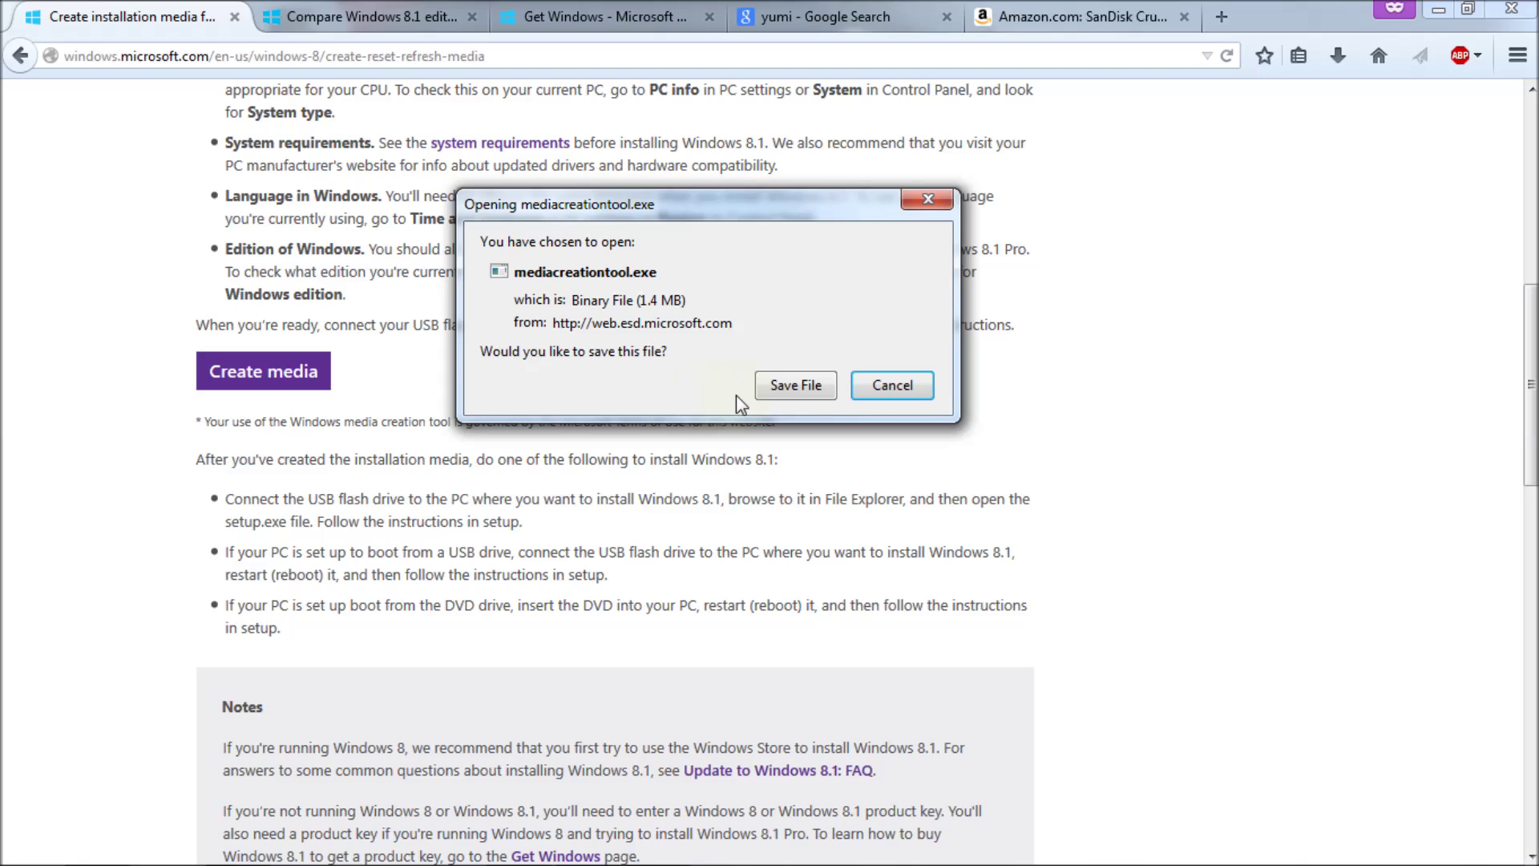
Save mediacreationtool.exe to Downloads, replacing the older copy, and close the downloads list
click(811, 386)
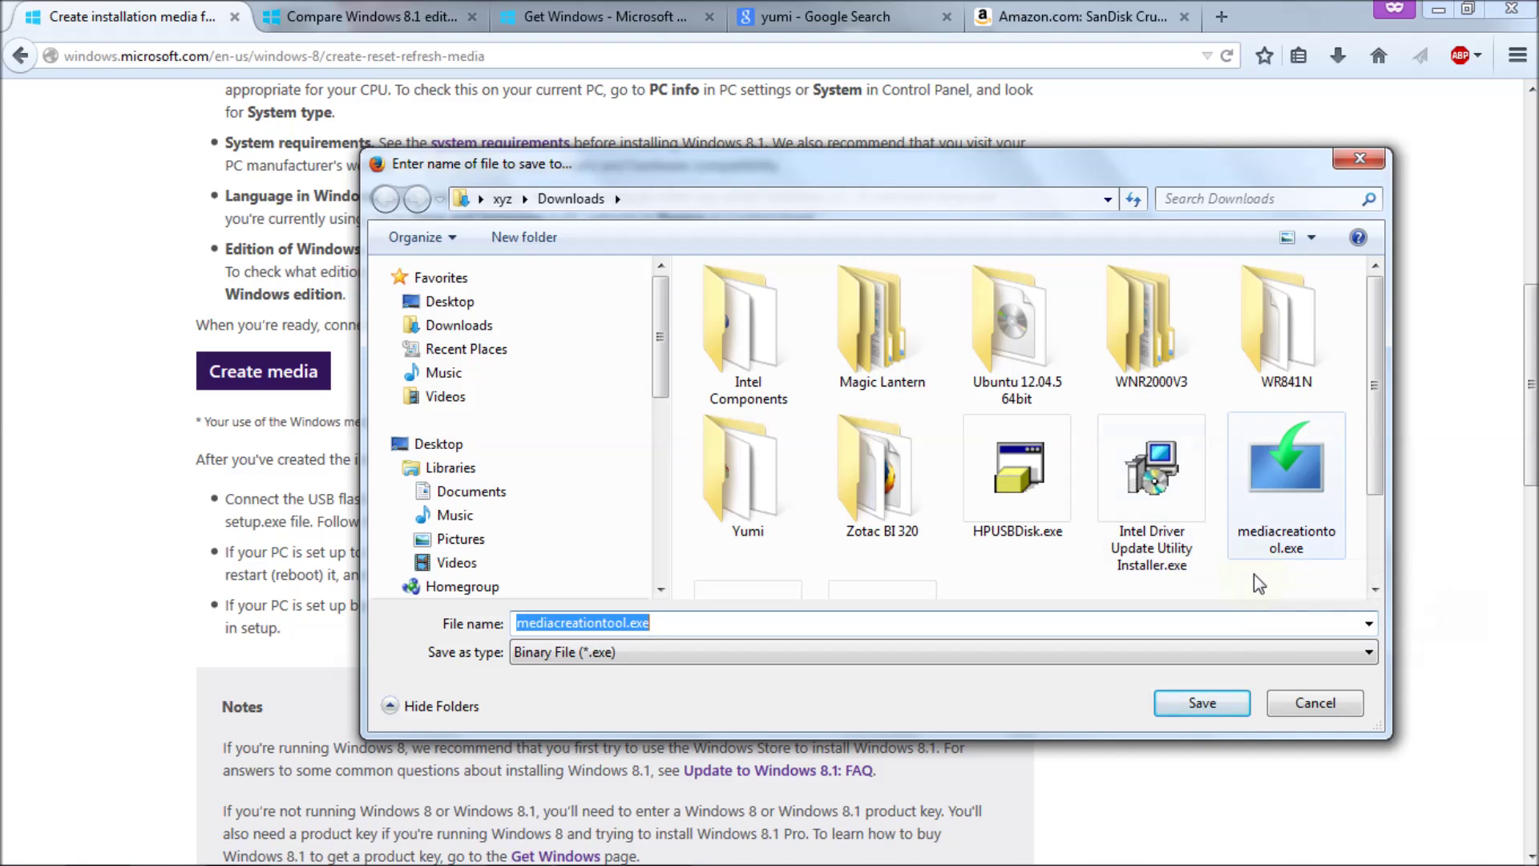
click(1220, 704)
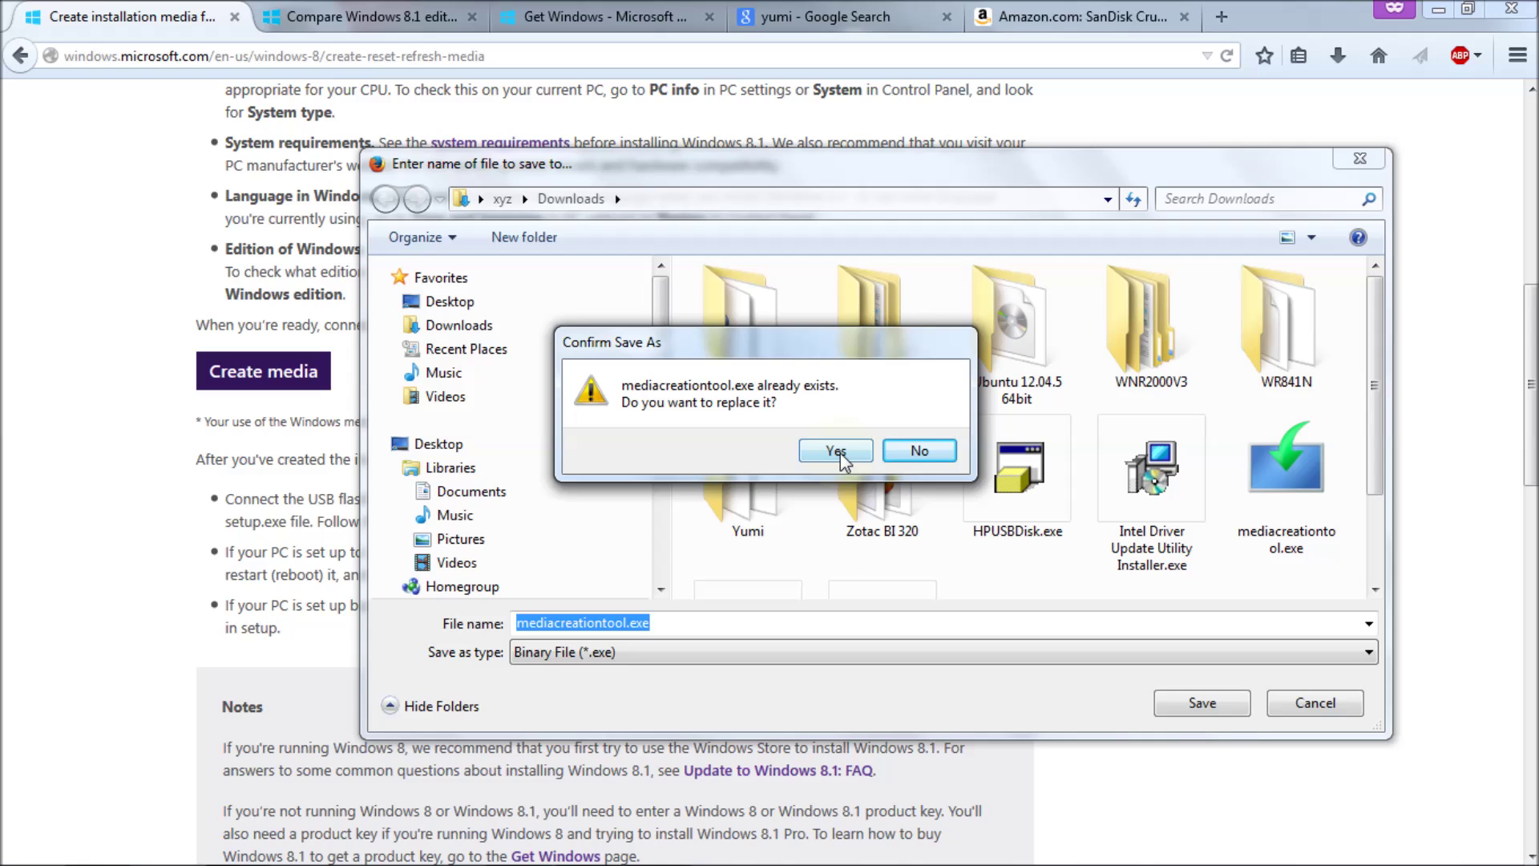
click(836, 450)
click(1331, 55)
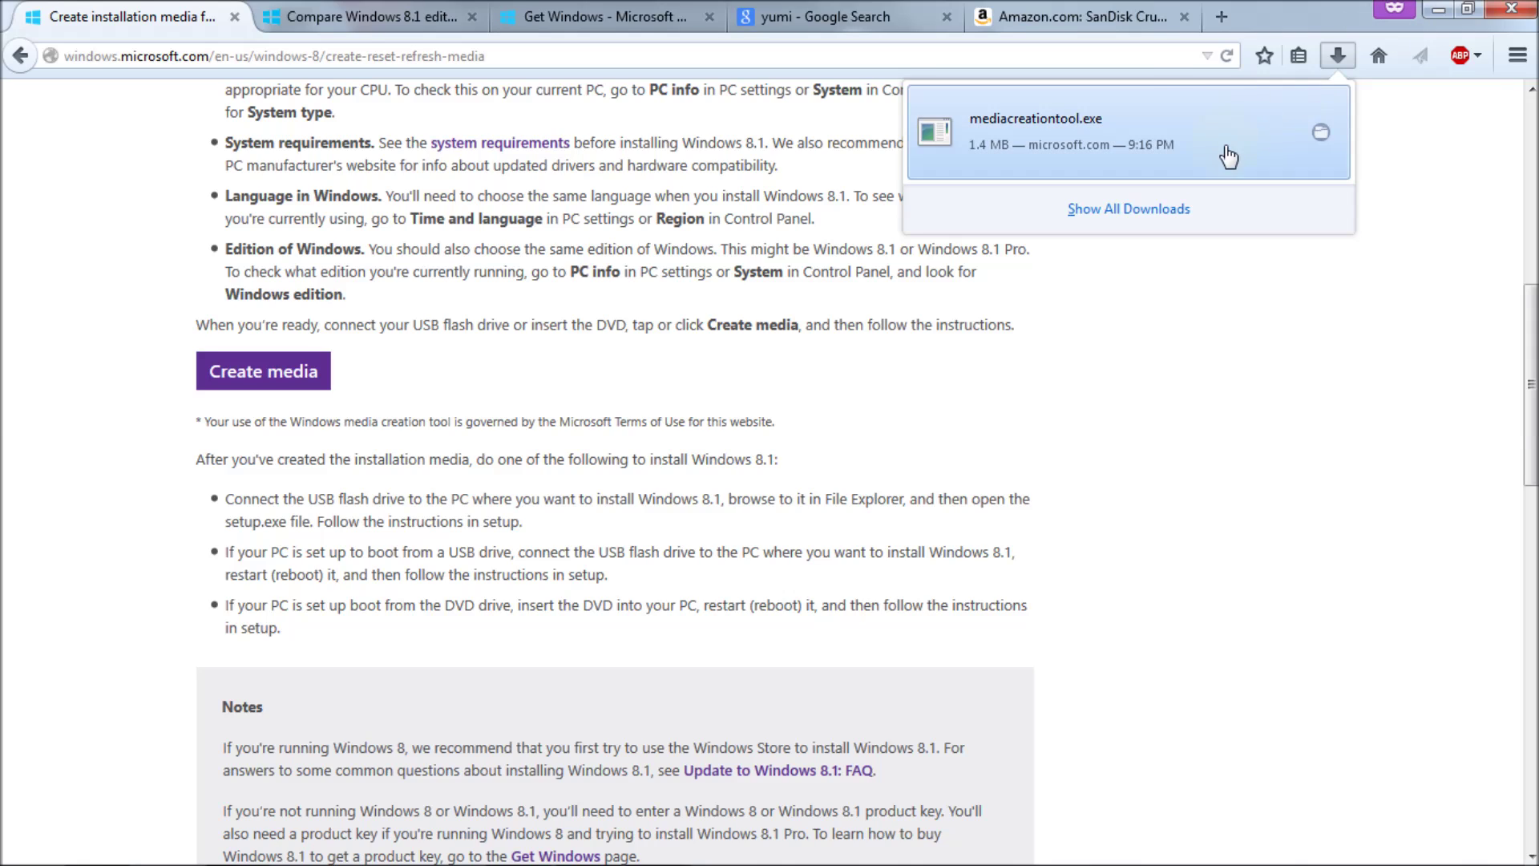
click(1180, 462)
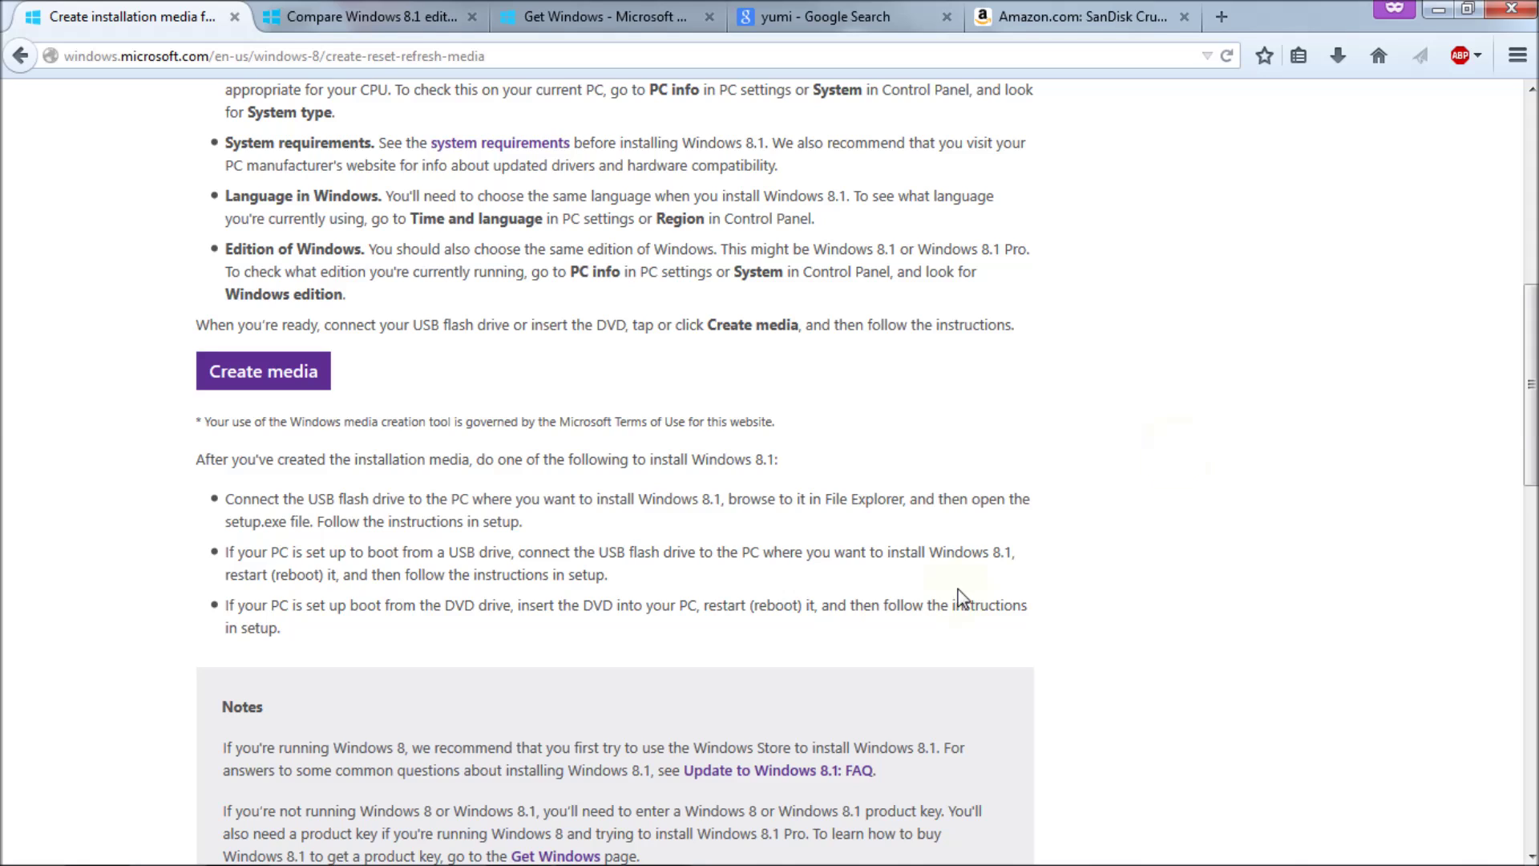
mouse_move(513, 862)
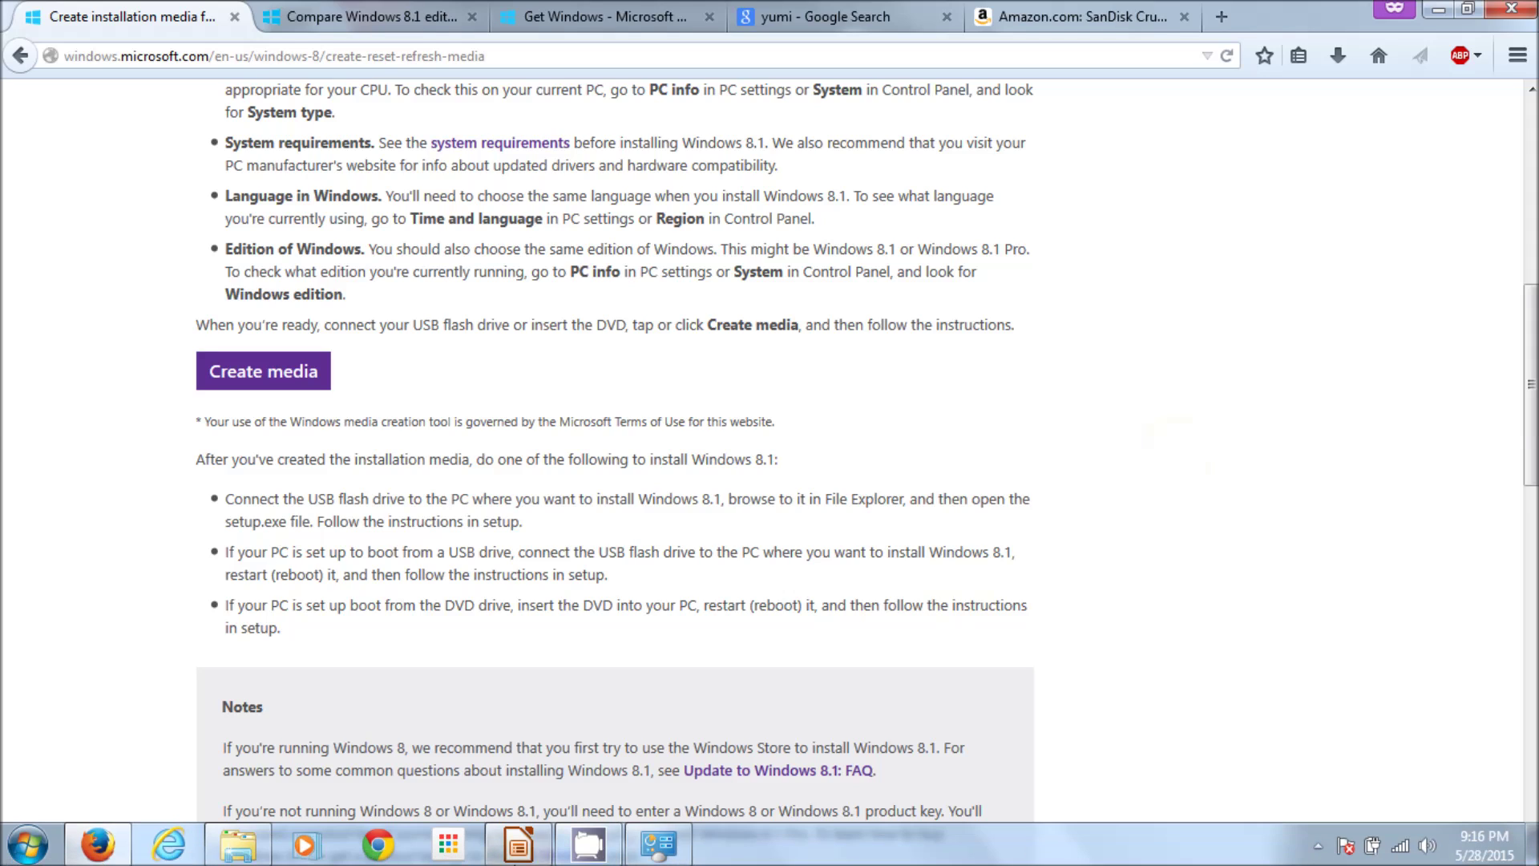
Open the Format dialog for the 8GB USB (F:) drive from Computer in Windows Explorer
click(237, 857)
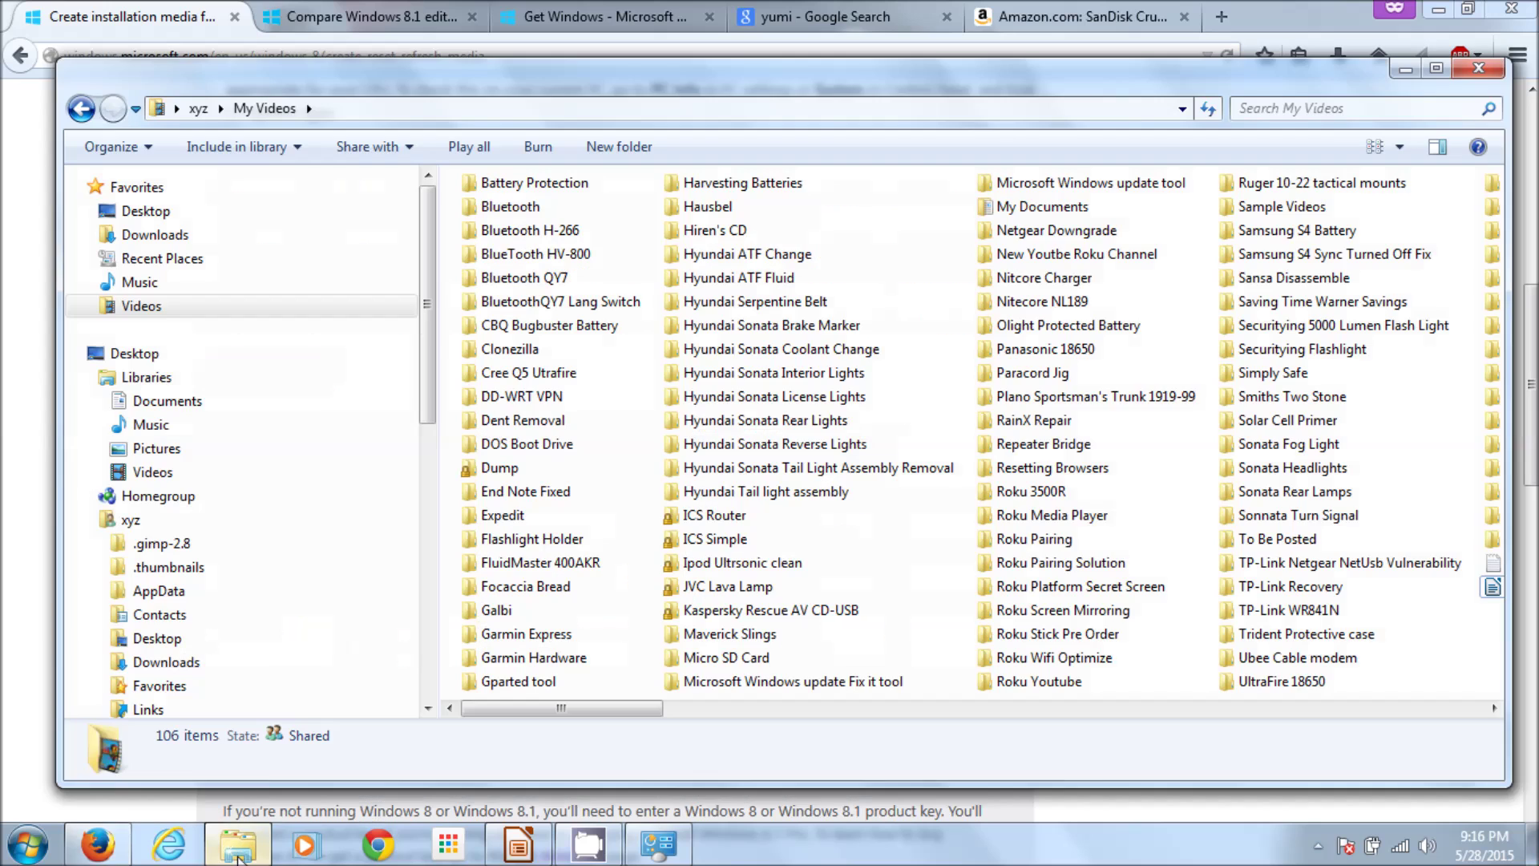
scroll(403, 497, down, 6)
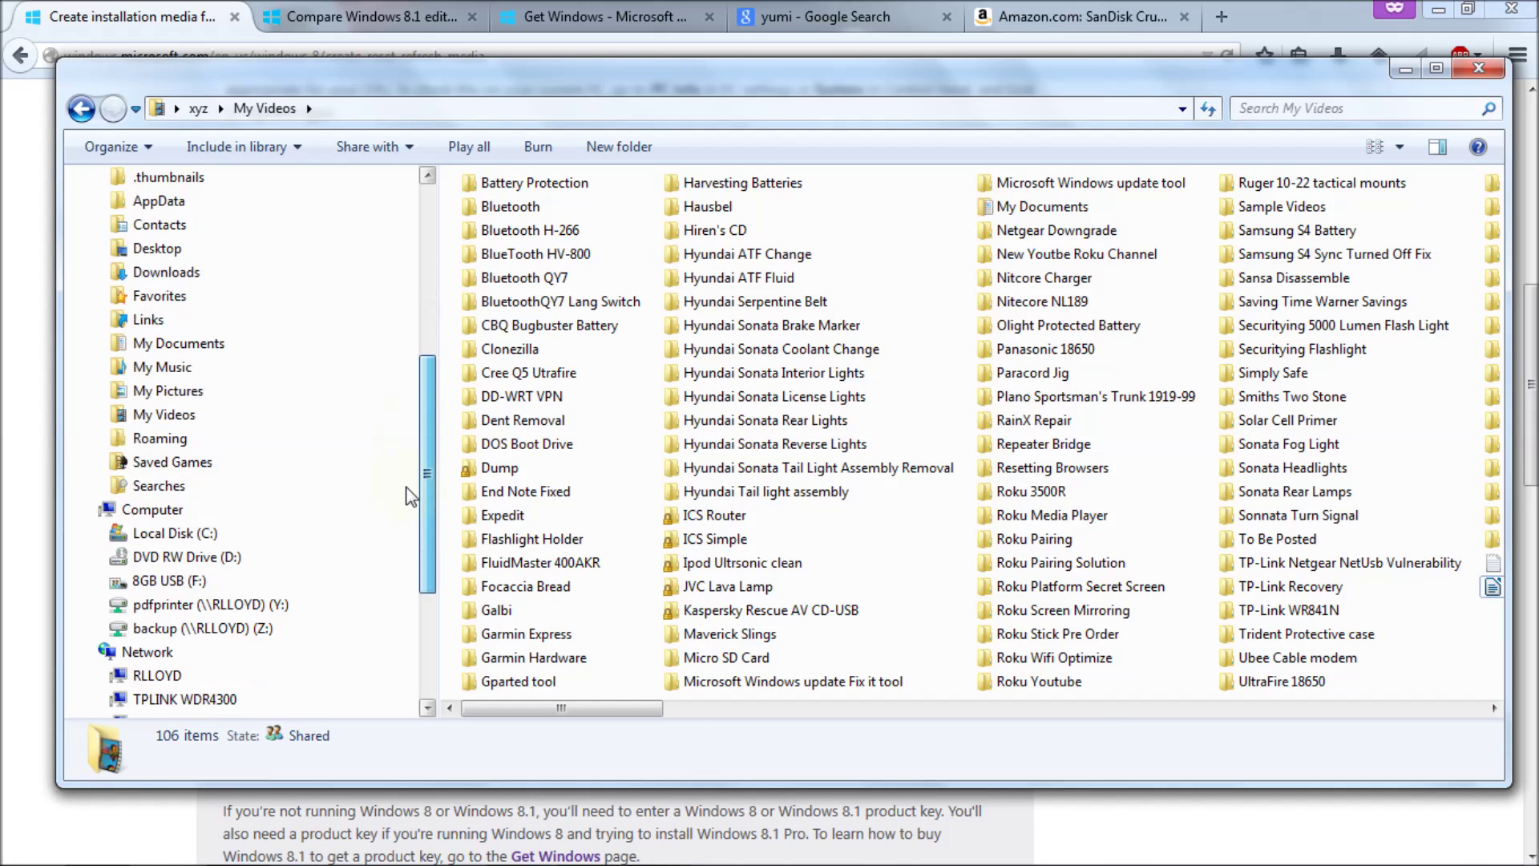
click(191, 489)
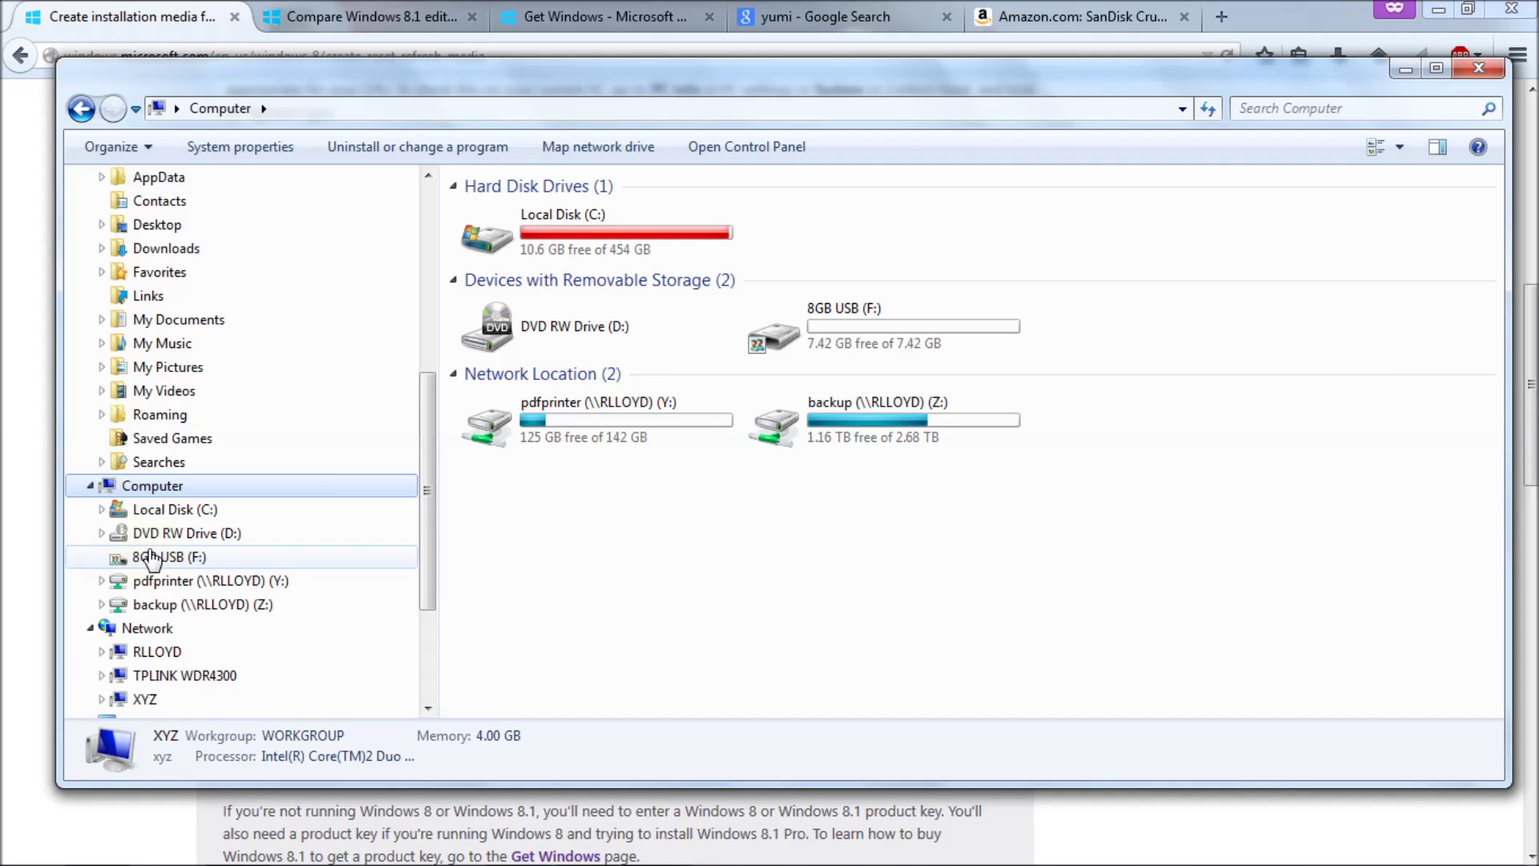
click(180, 557)
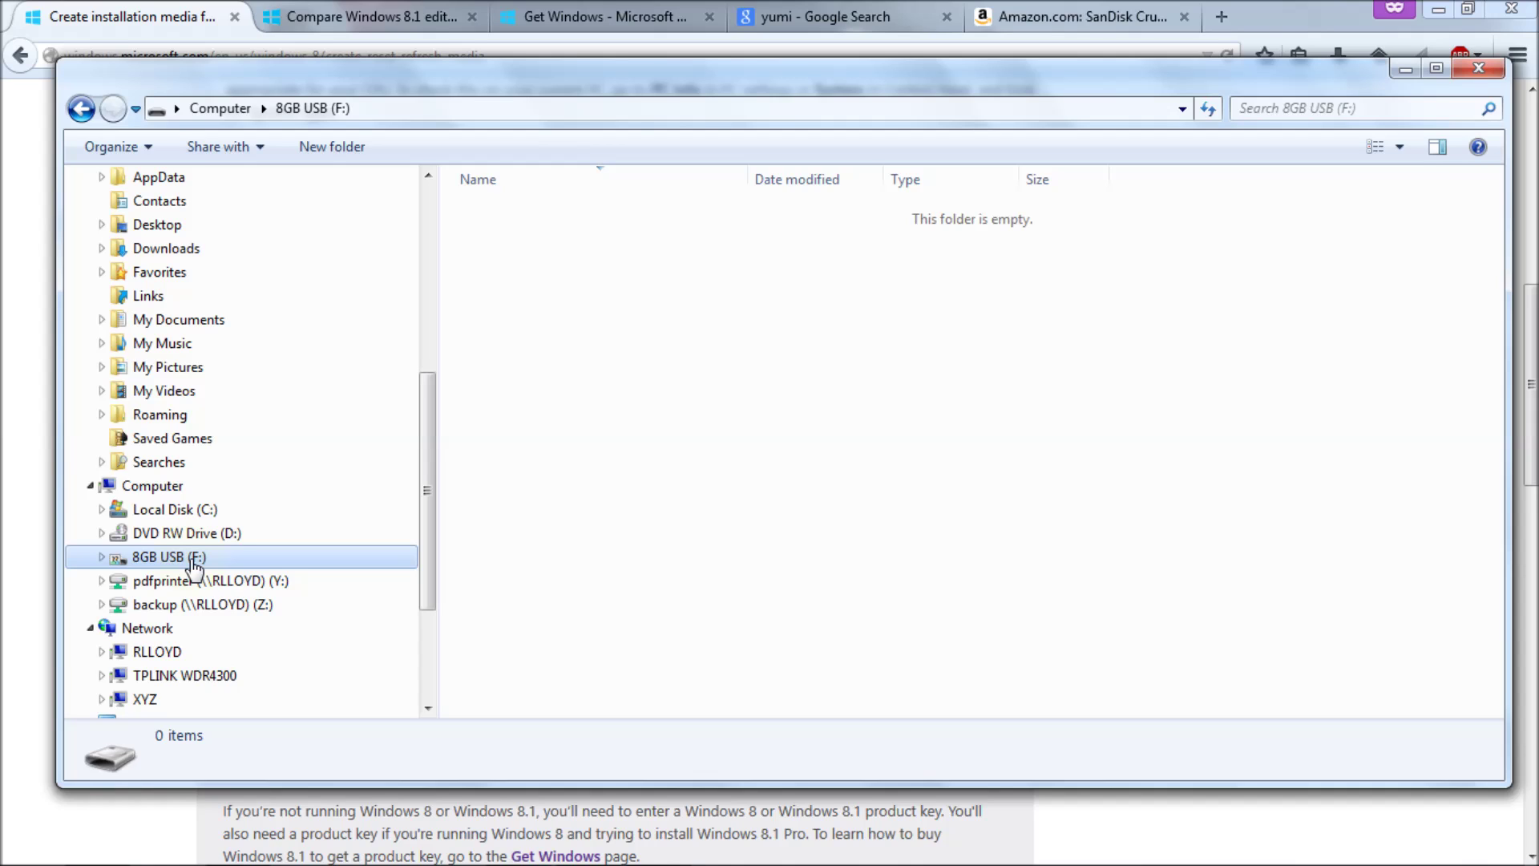
right_click(193, 567)
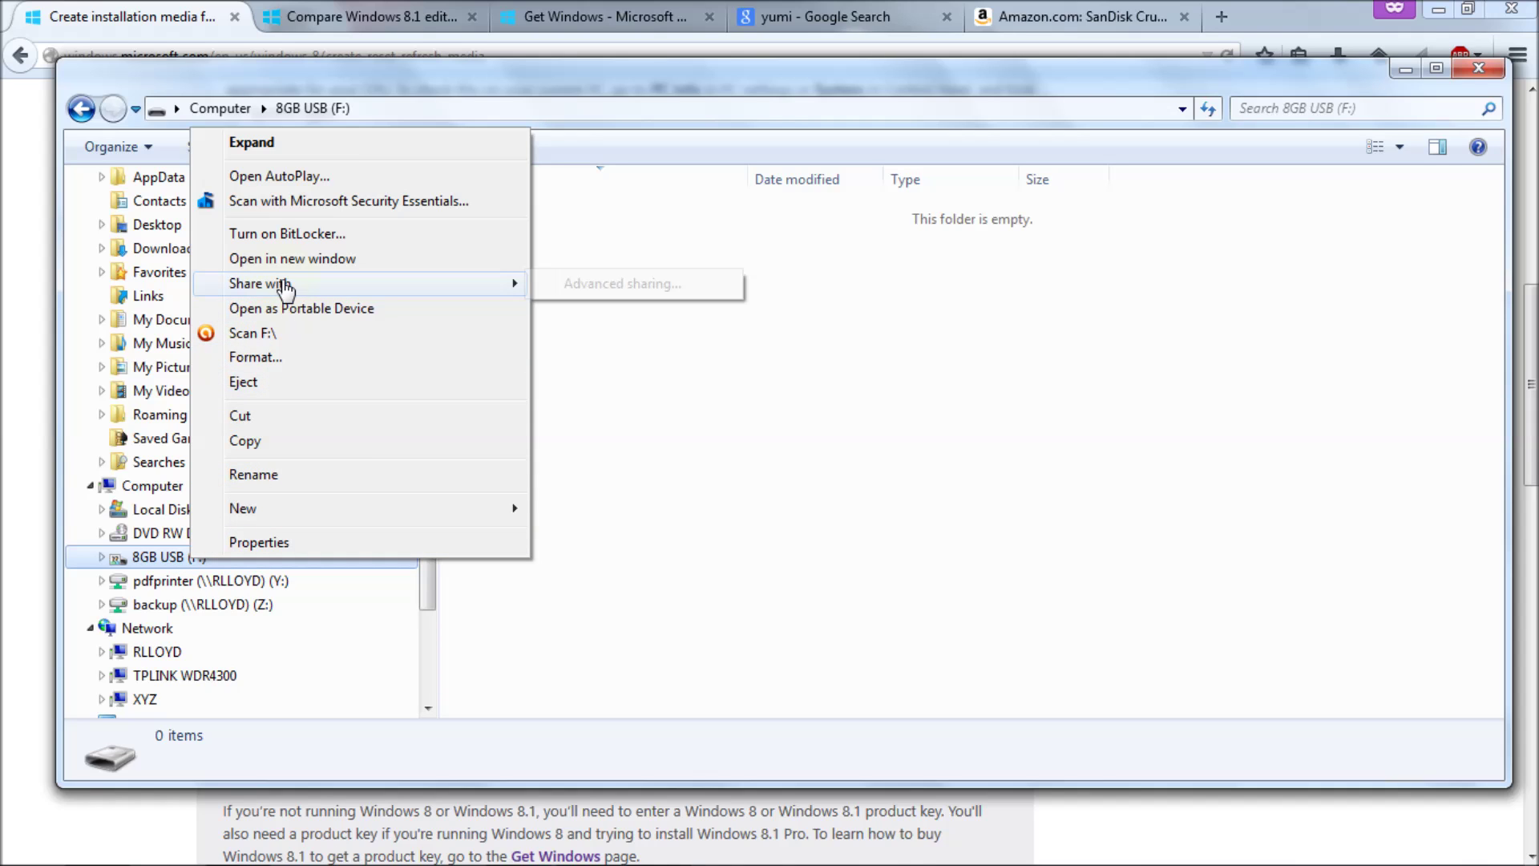
click(277, 358)
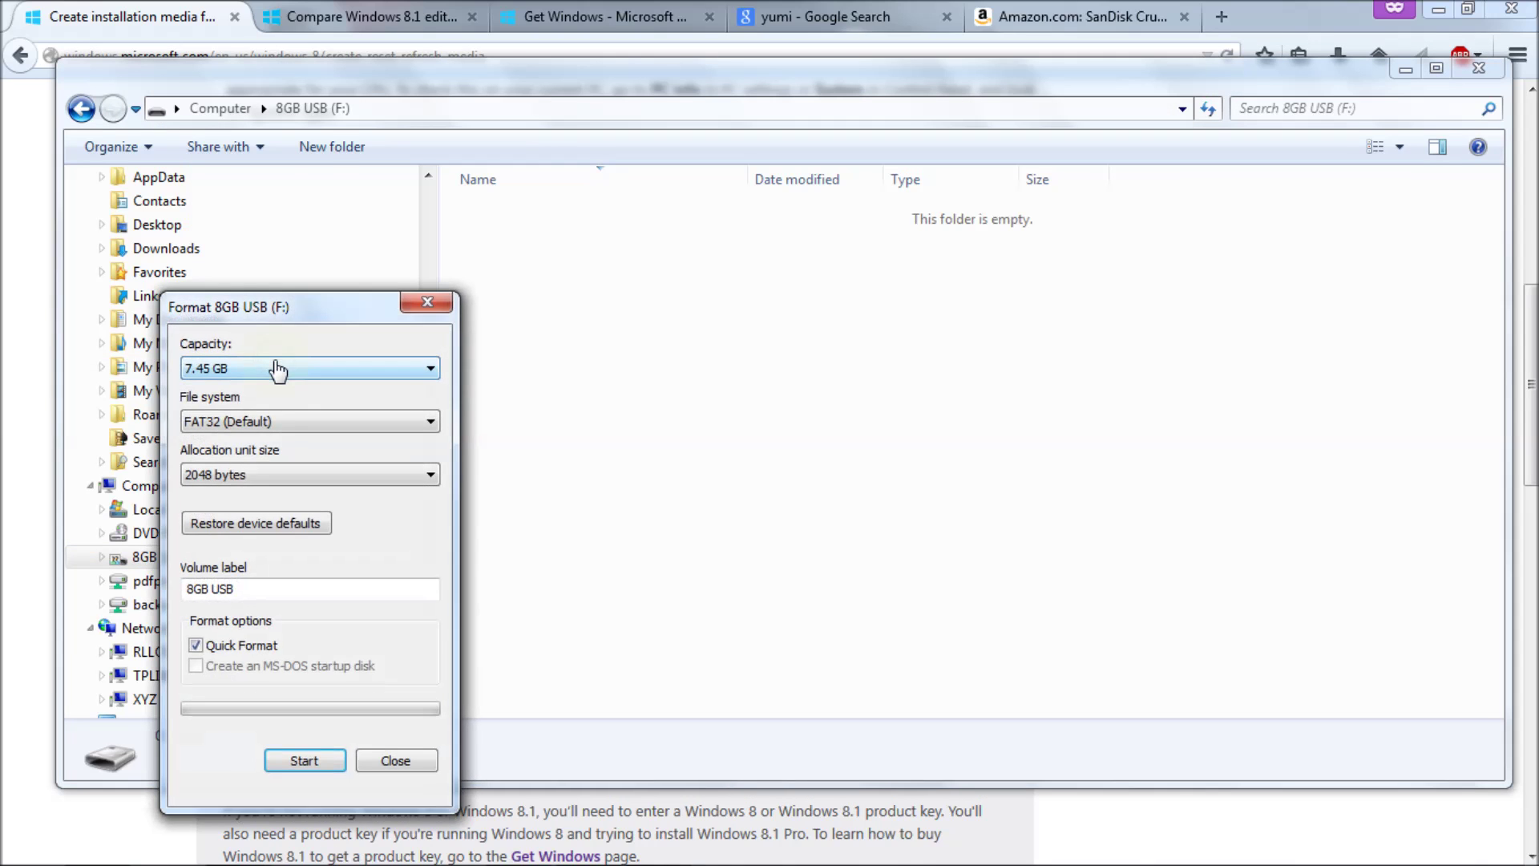
Clear Quick Format, reset allocation unit size to default, then close the Format 8GB USB (F:) dialog
click(210, 646)
drag(296, 310, 438, 215)
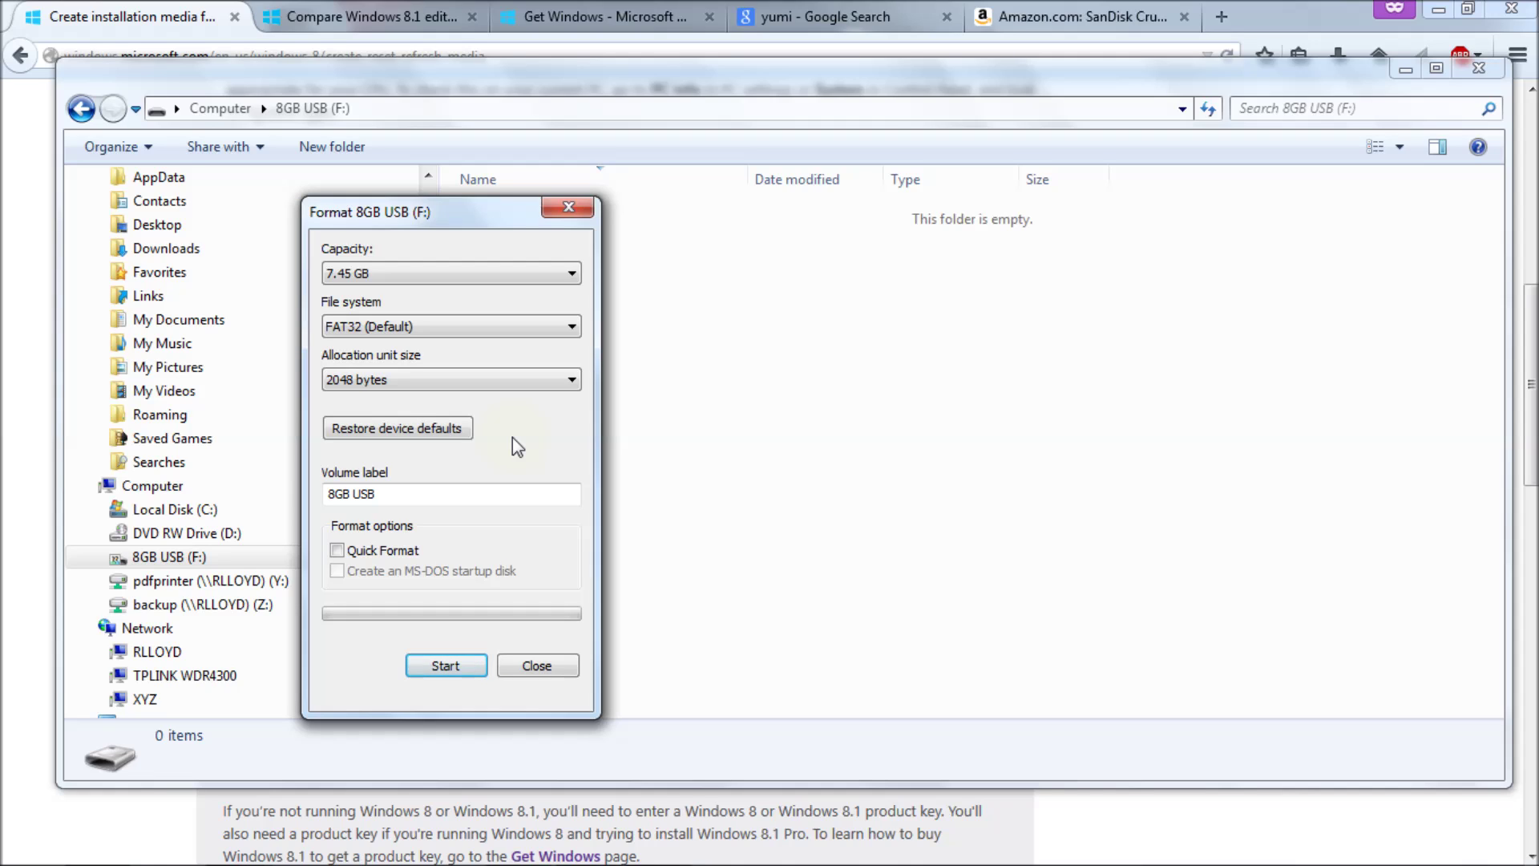
click(419, 428)
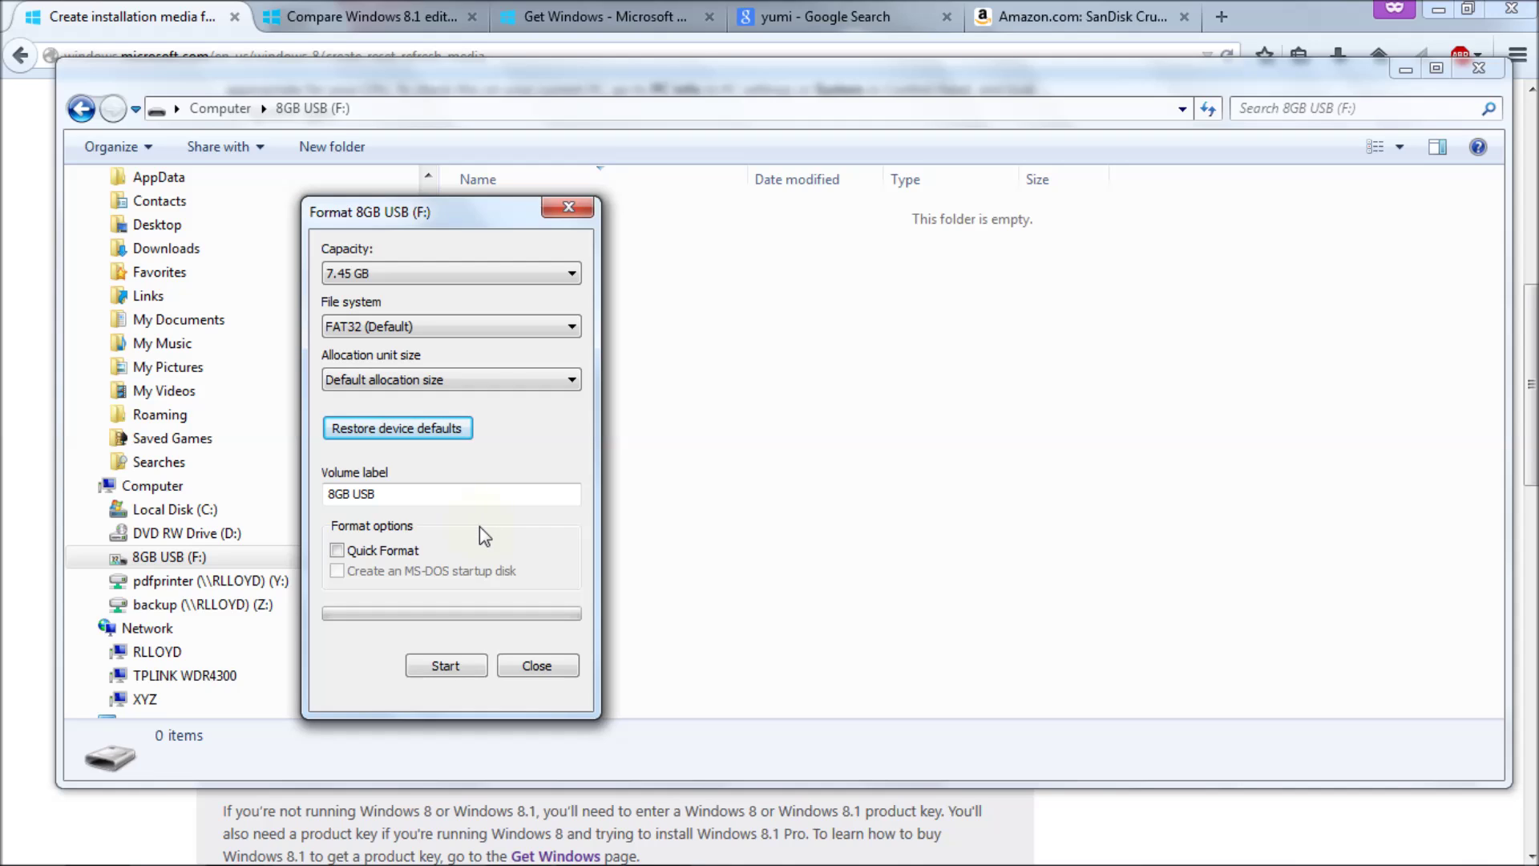
click(526, 665)
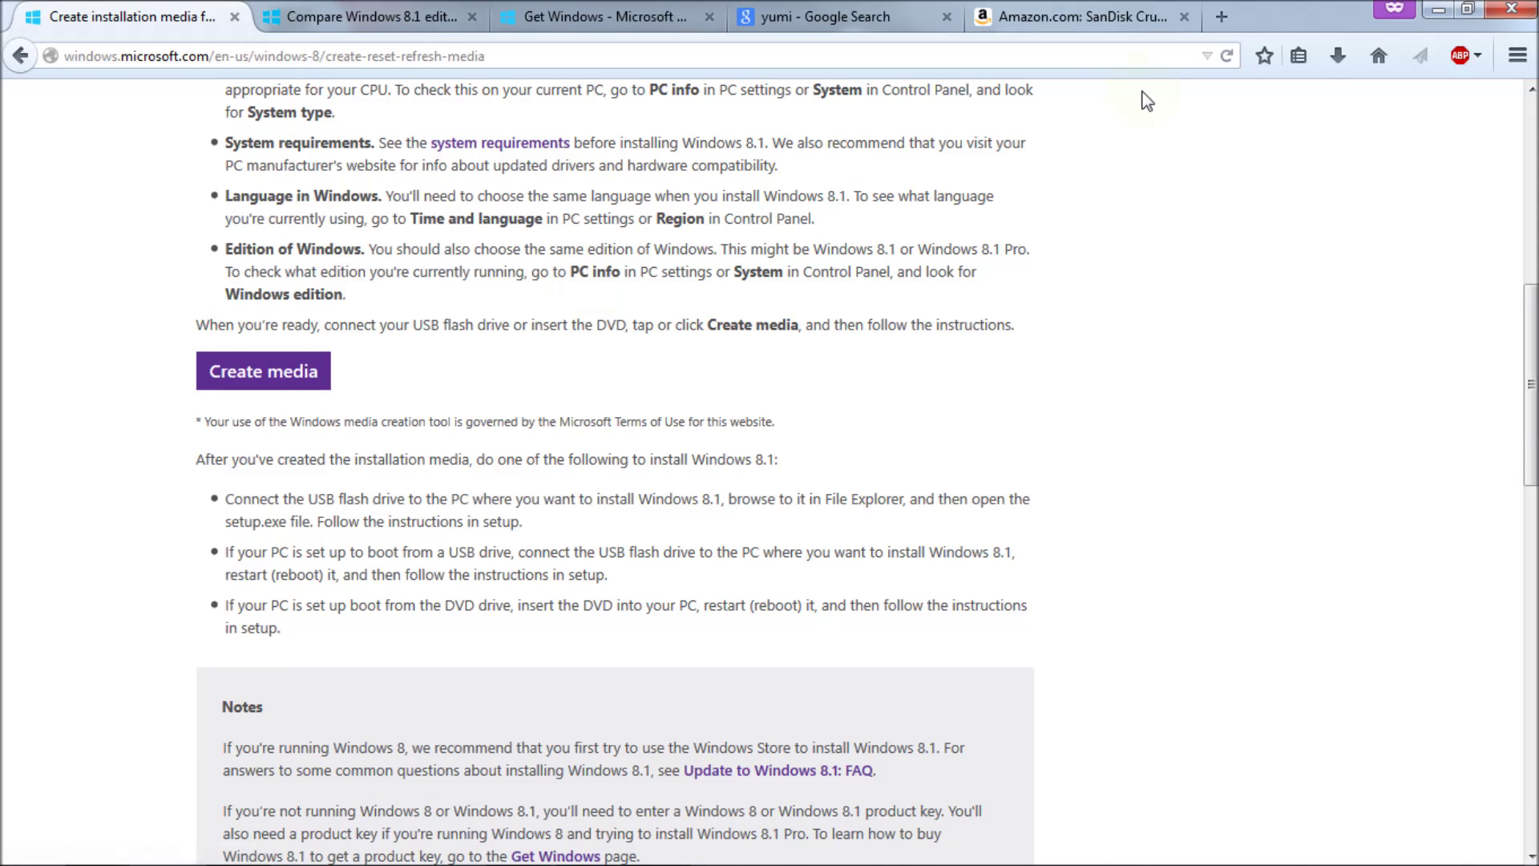
Run mediacreationtool.exe from the Downloads folder, allowing it past the security warning
mouse_move(702, 843)
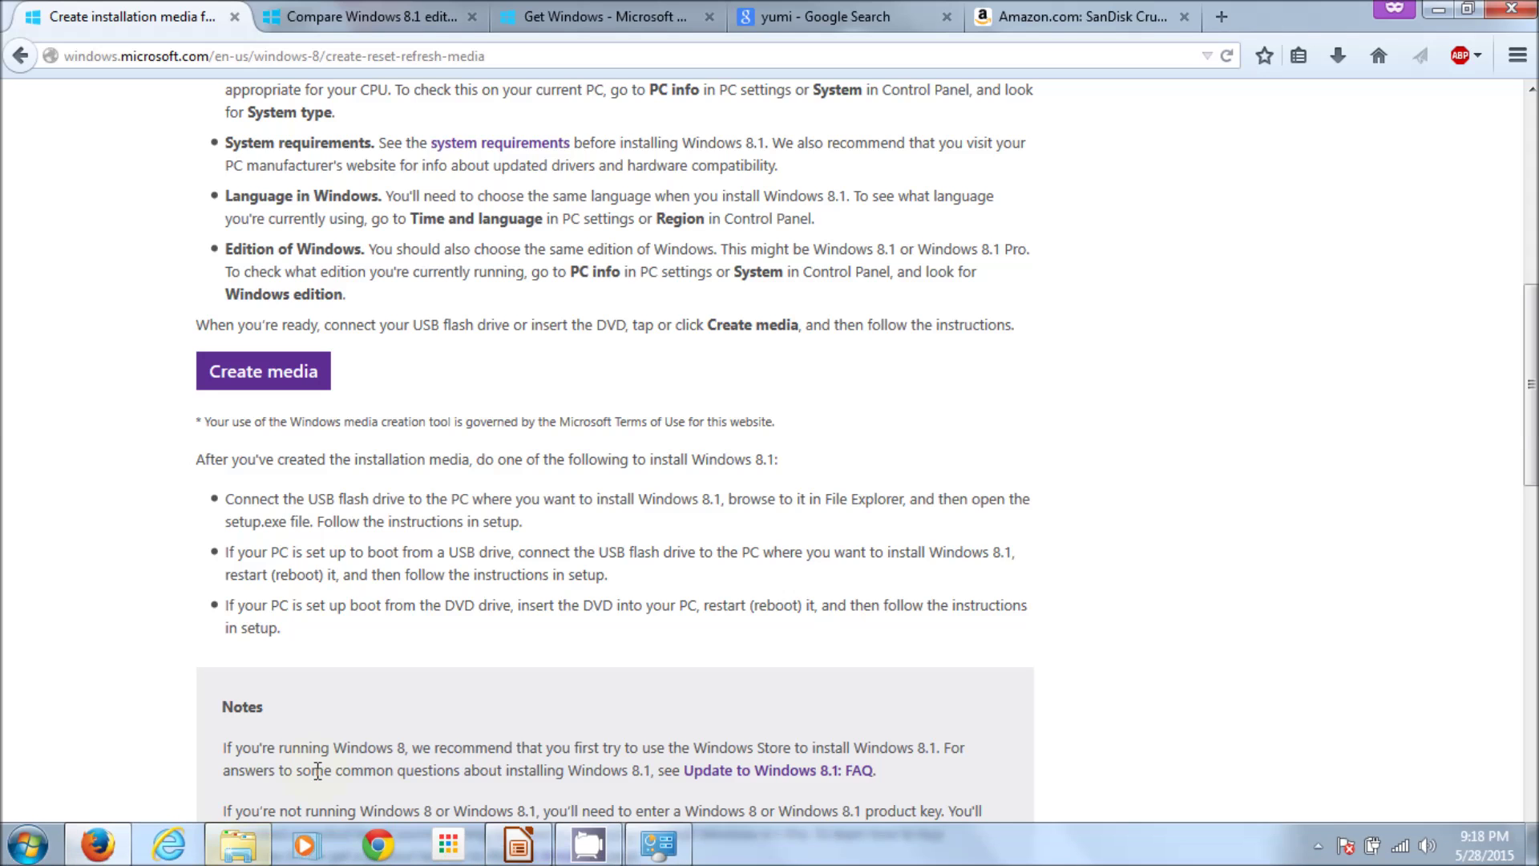
click(238, 843)
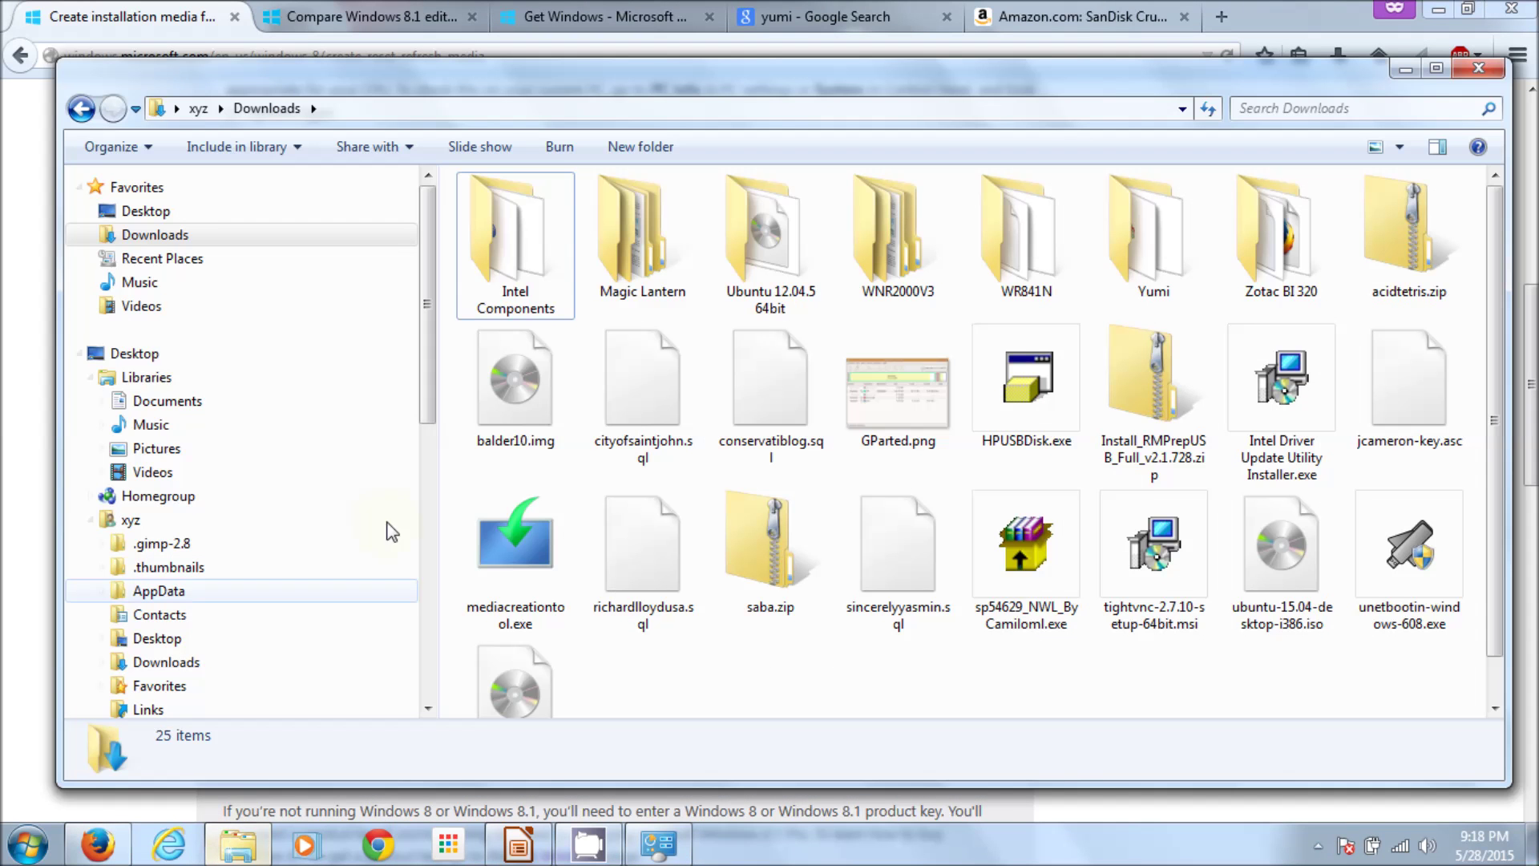
click(510, 570)
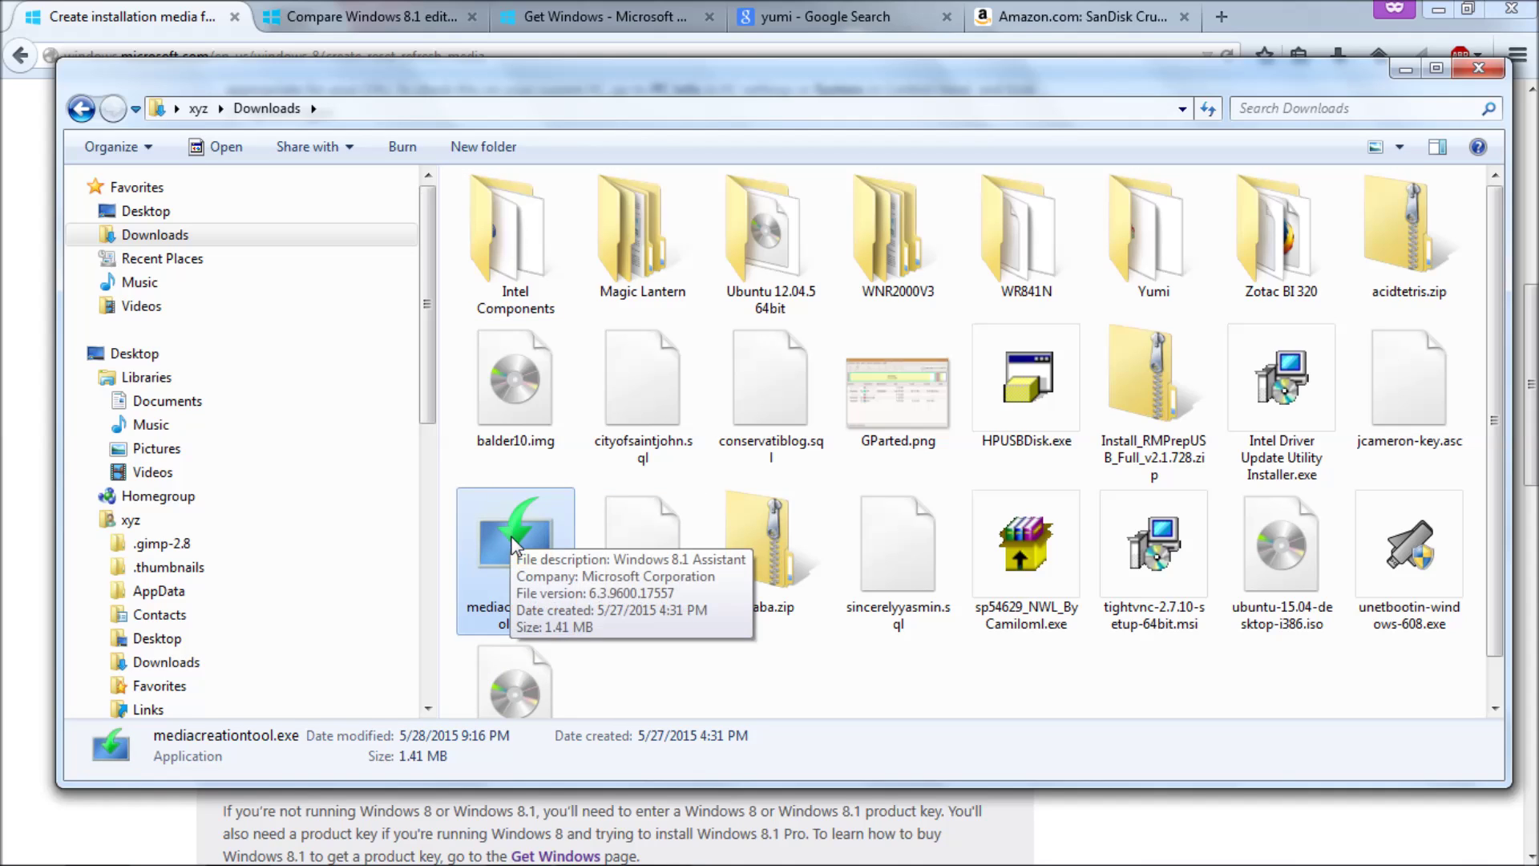
double_click(504, 535)
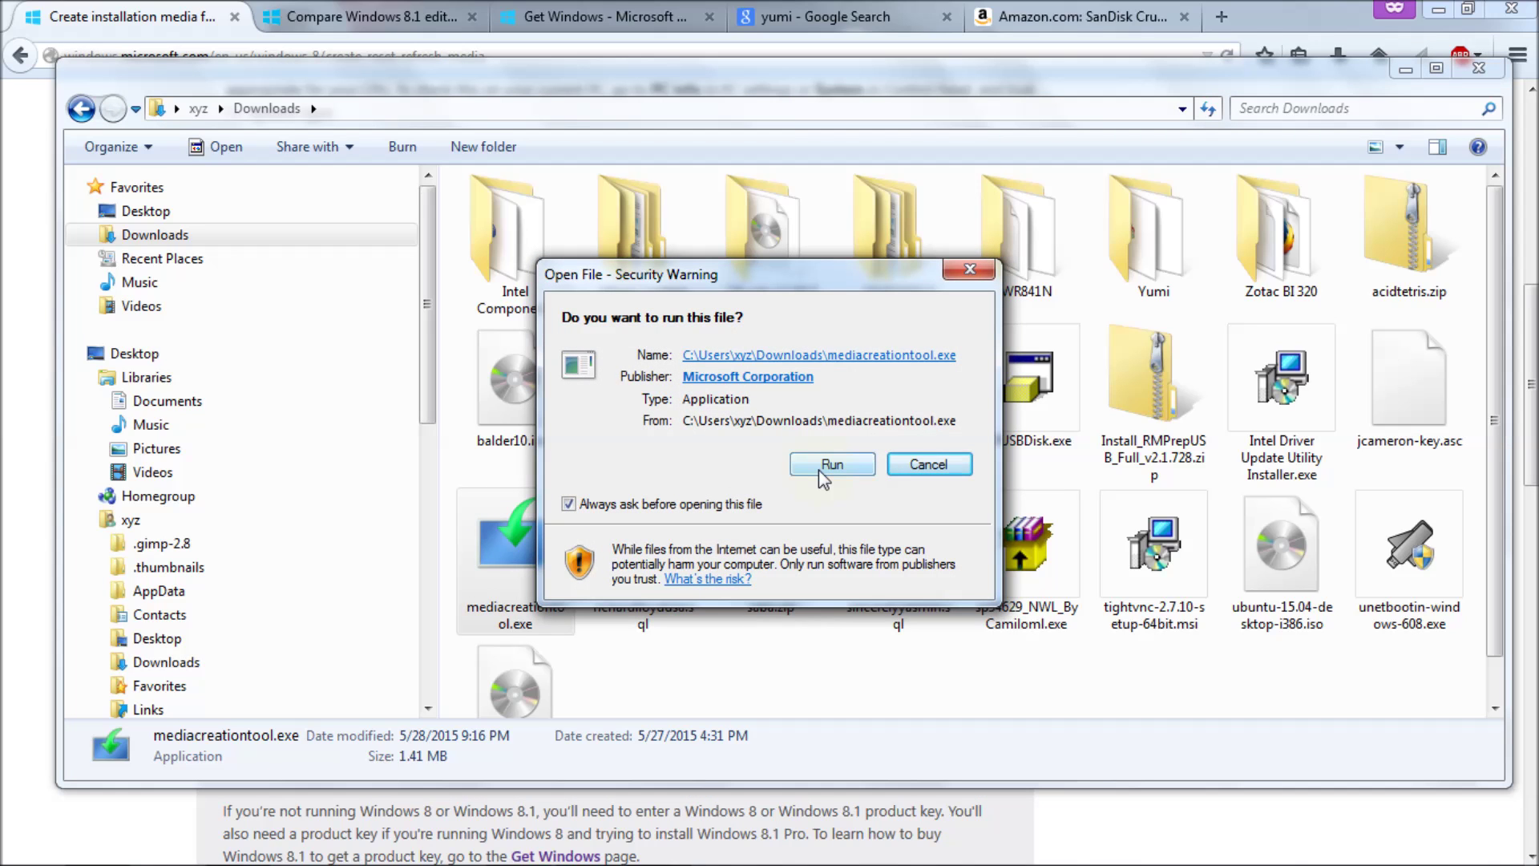
click(819, 470)
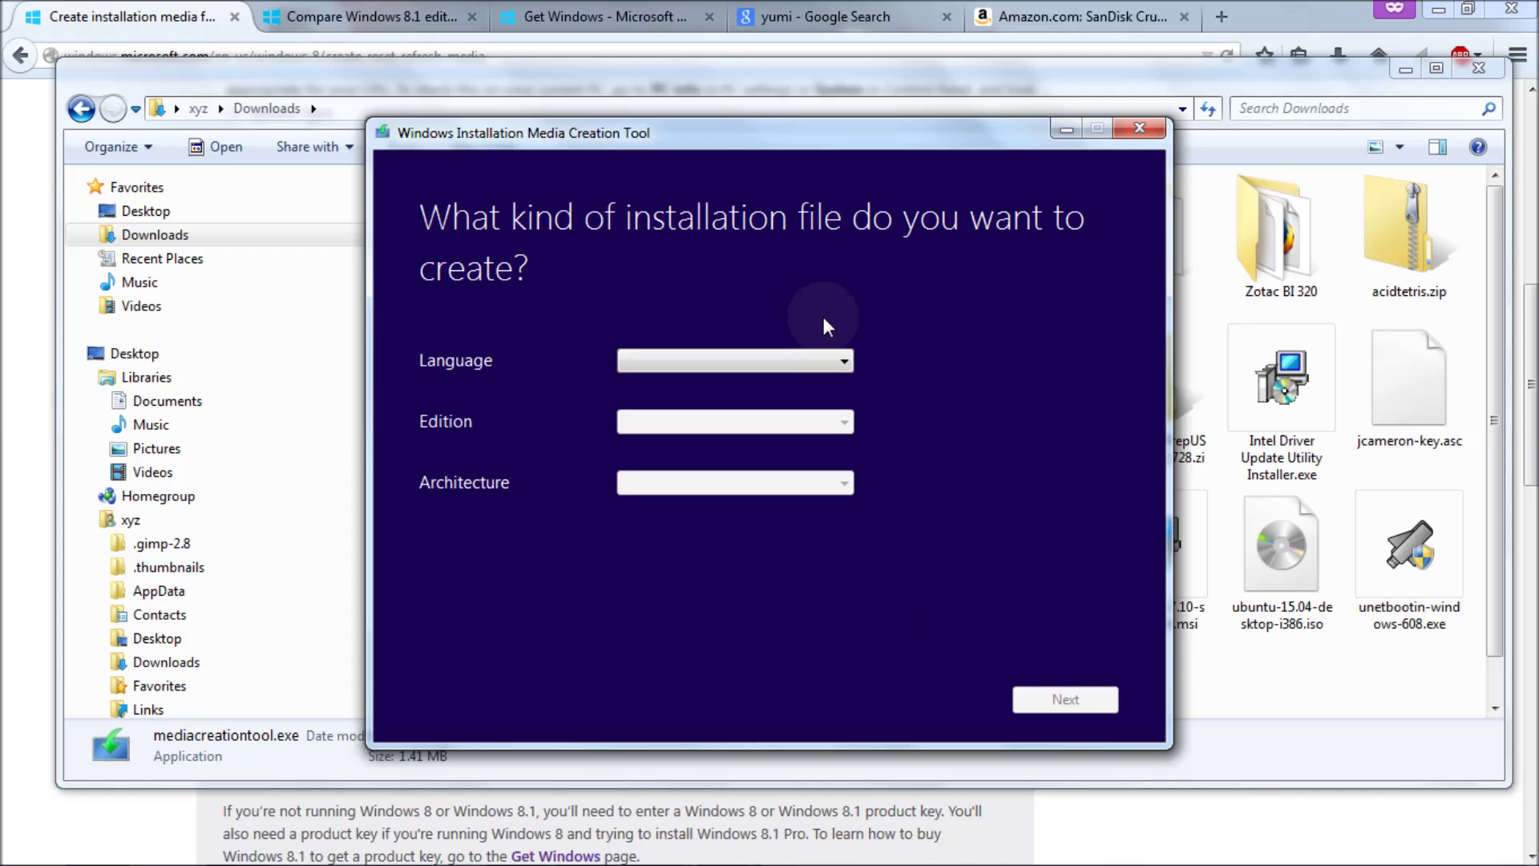
Choose English (United States), Windows 8.1 Pro and 64-bit (x64), then continue to the save-location page
click(841, 360)
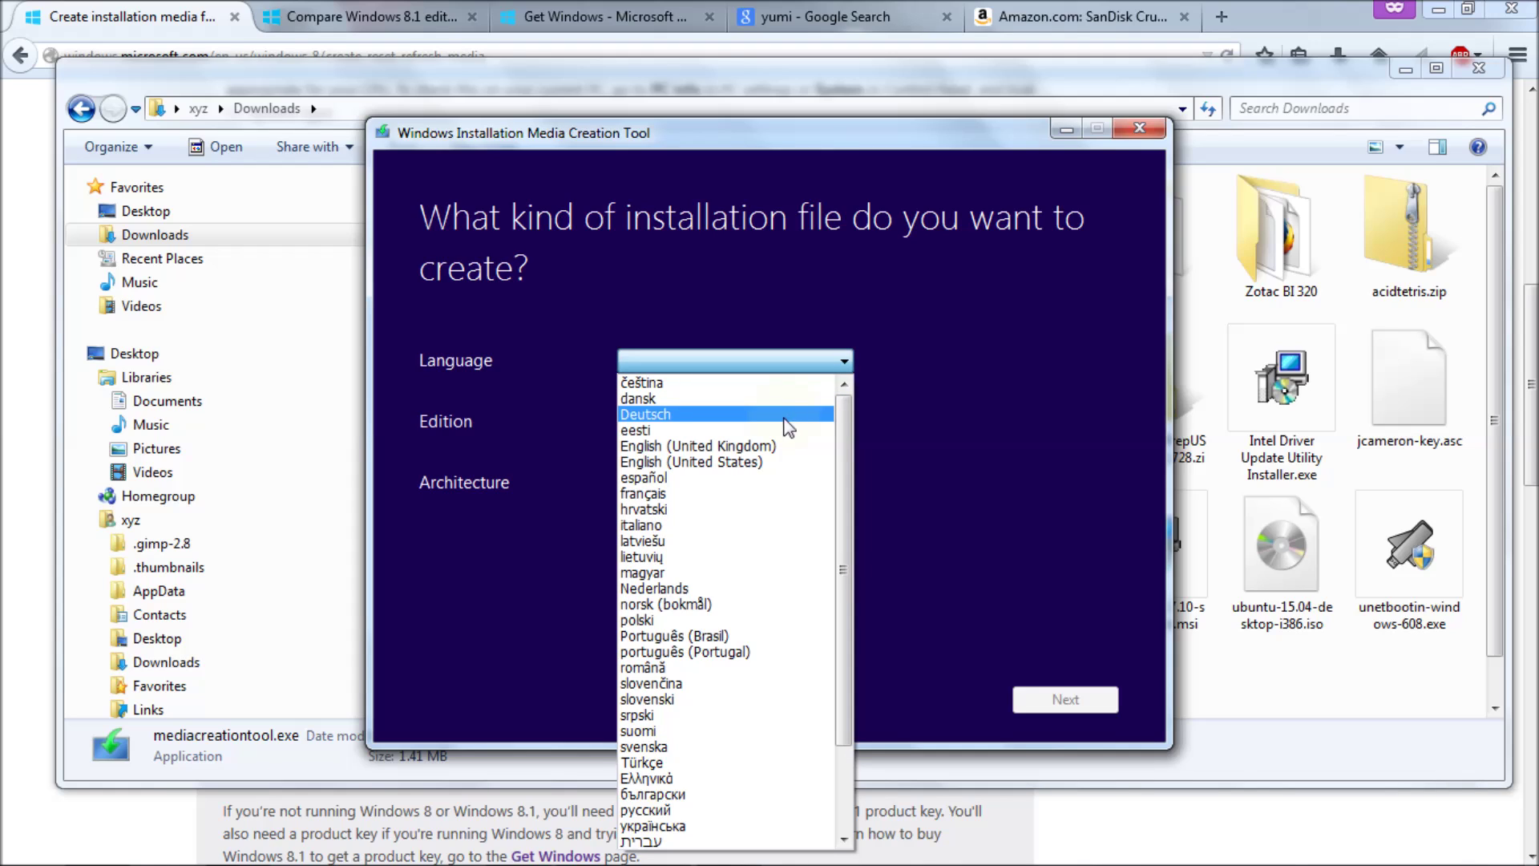
click(771, 462)
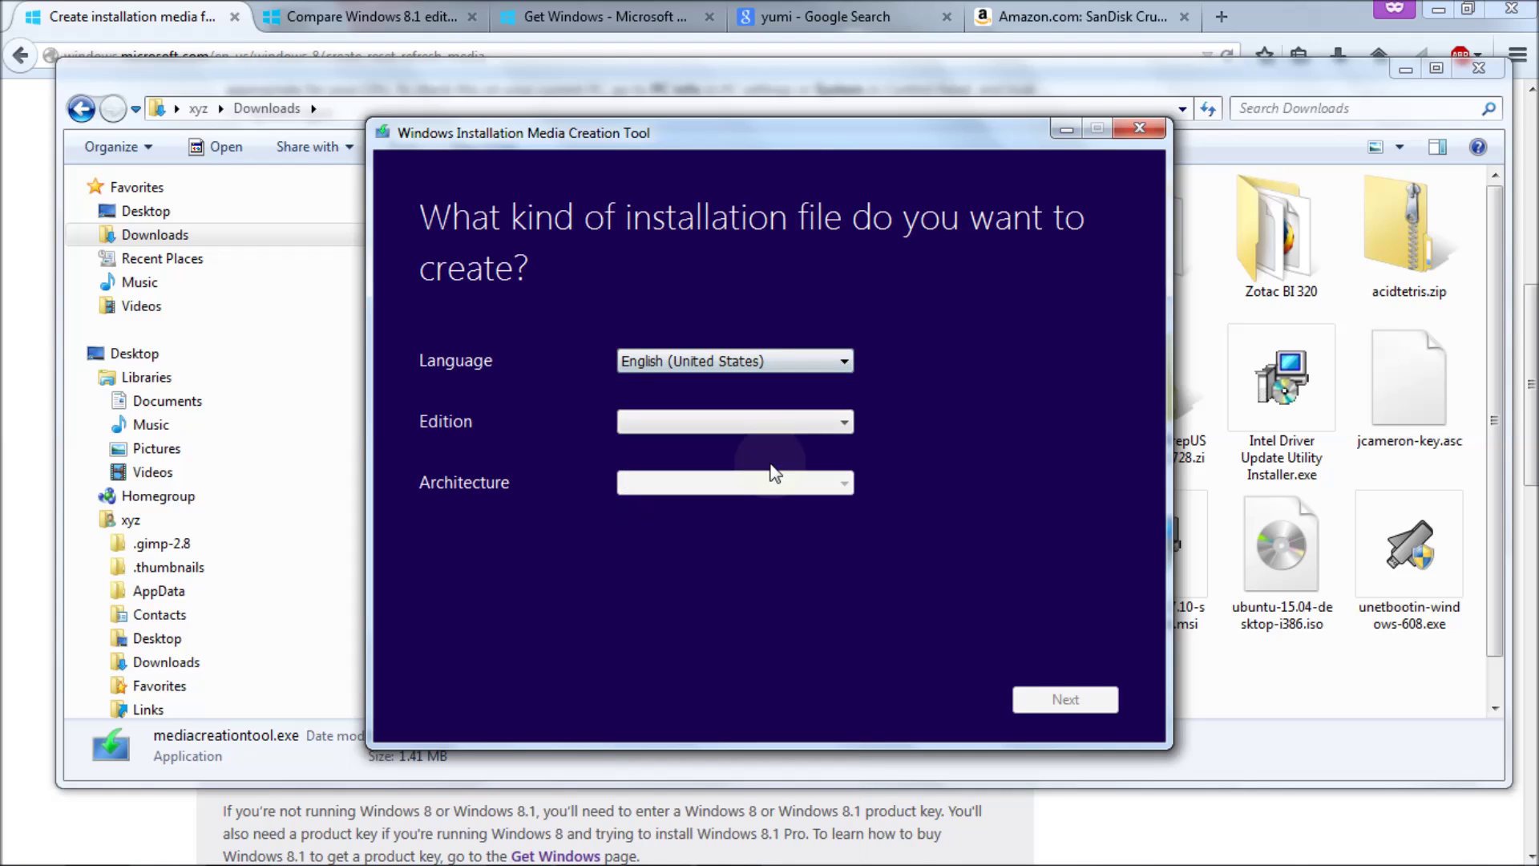
click(843, 424)
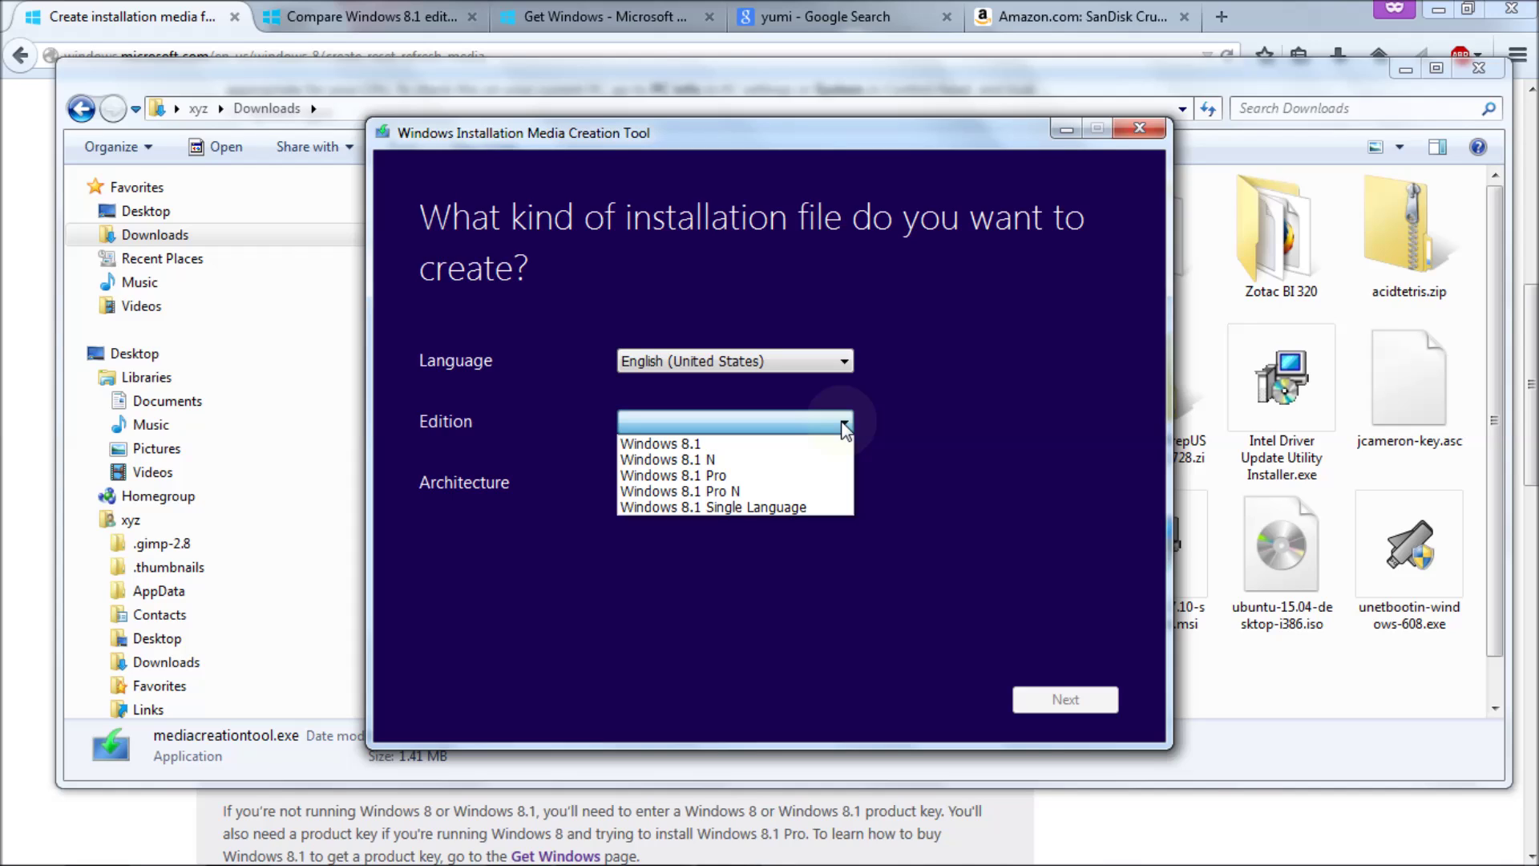
click(826, 475)
click(846, 483)
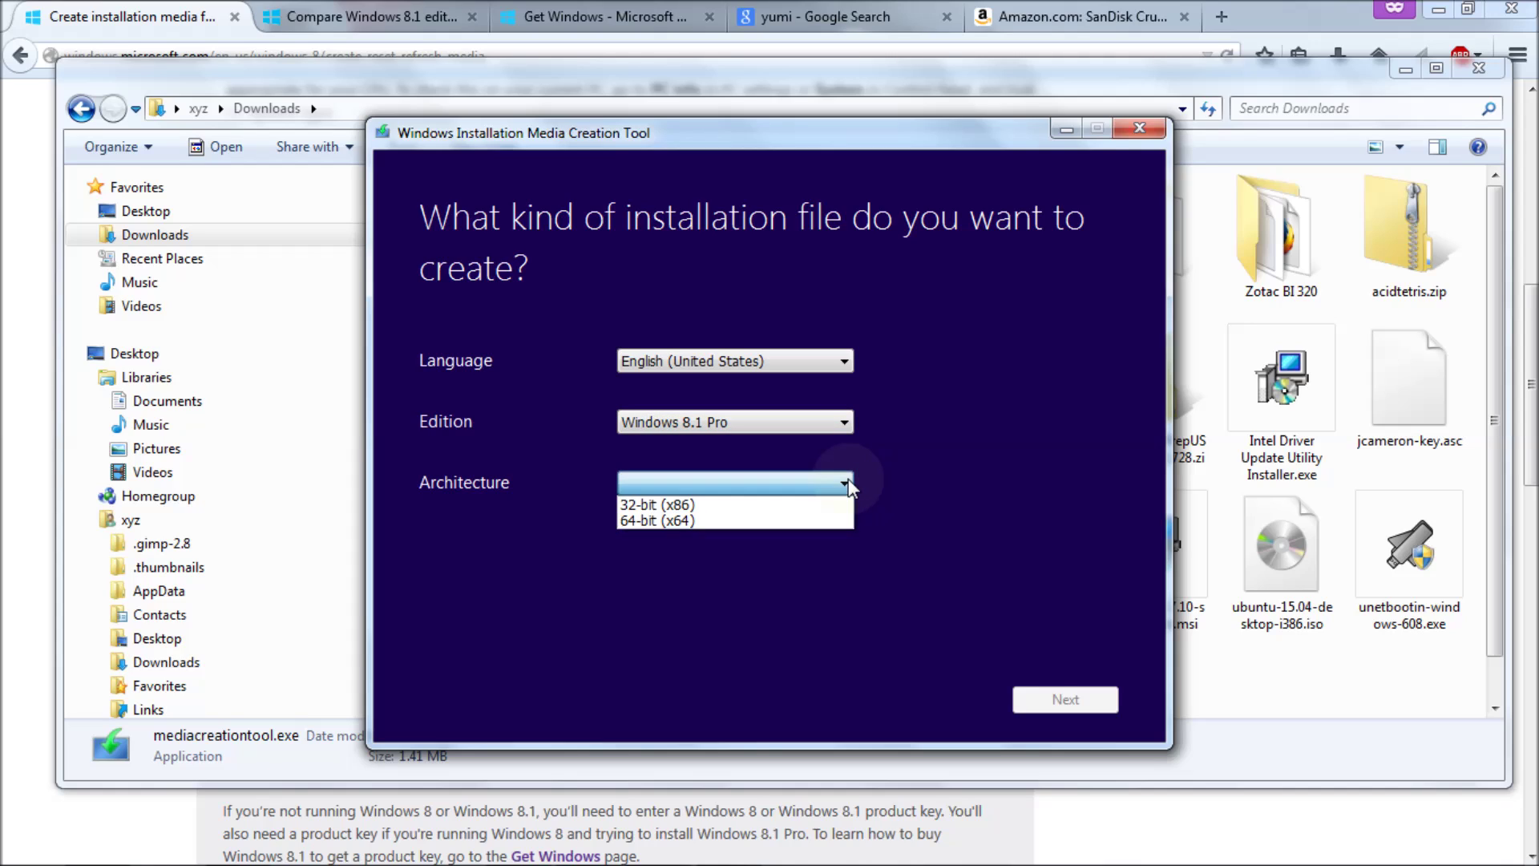
click(706, 520)
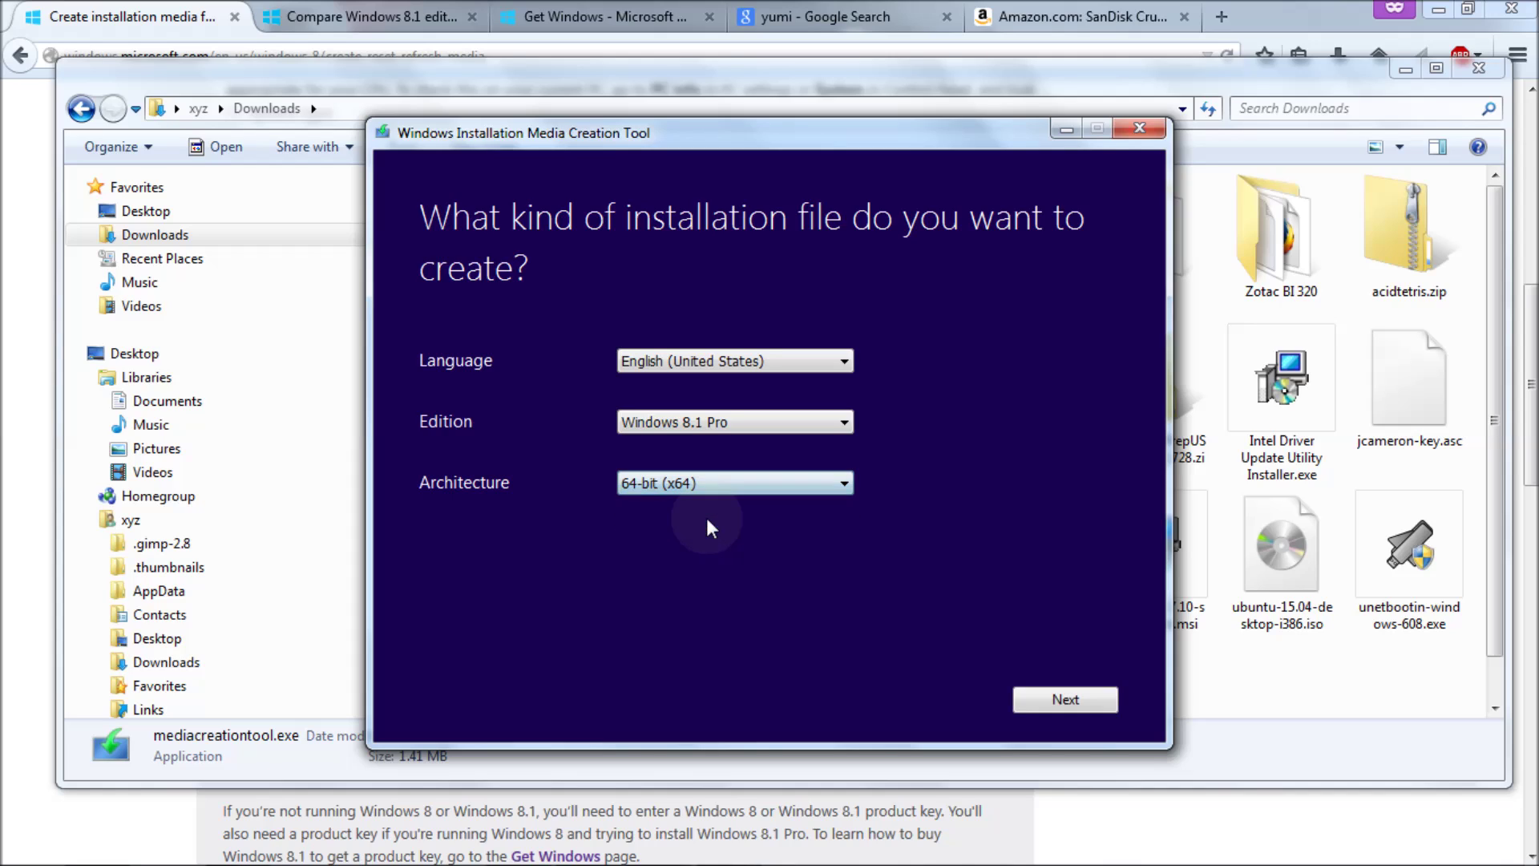
click(1044, 703)
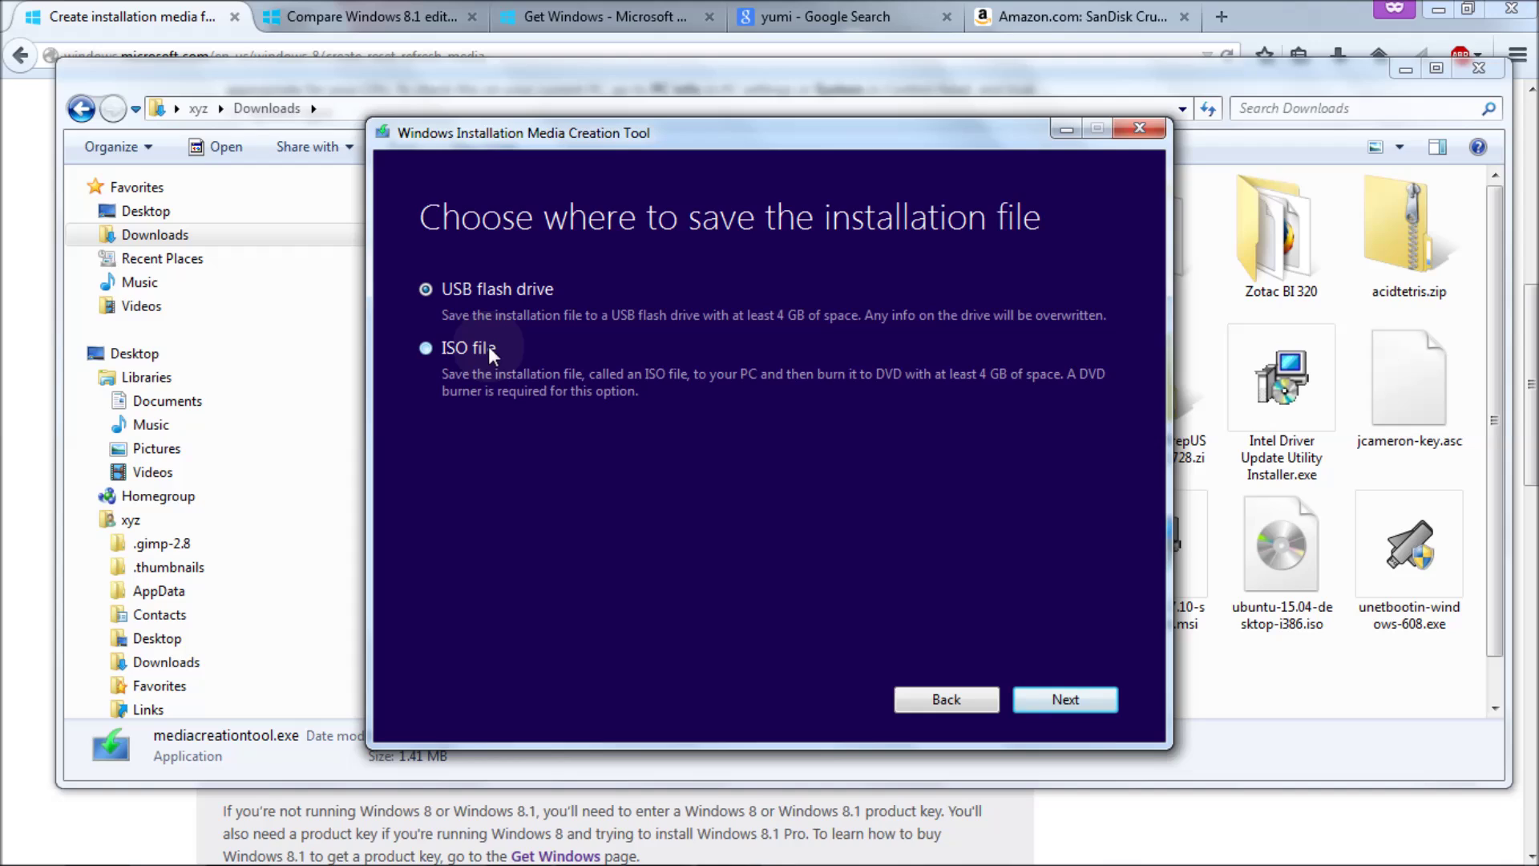
Select ISO file as the output, look at Windows.iso in the save dialog, then cancel it
click(425, 348)
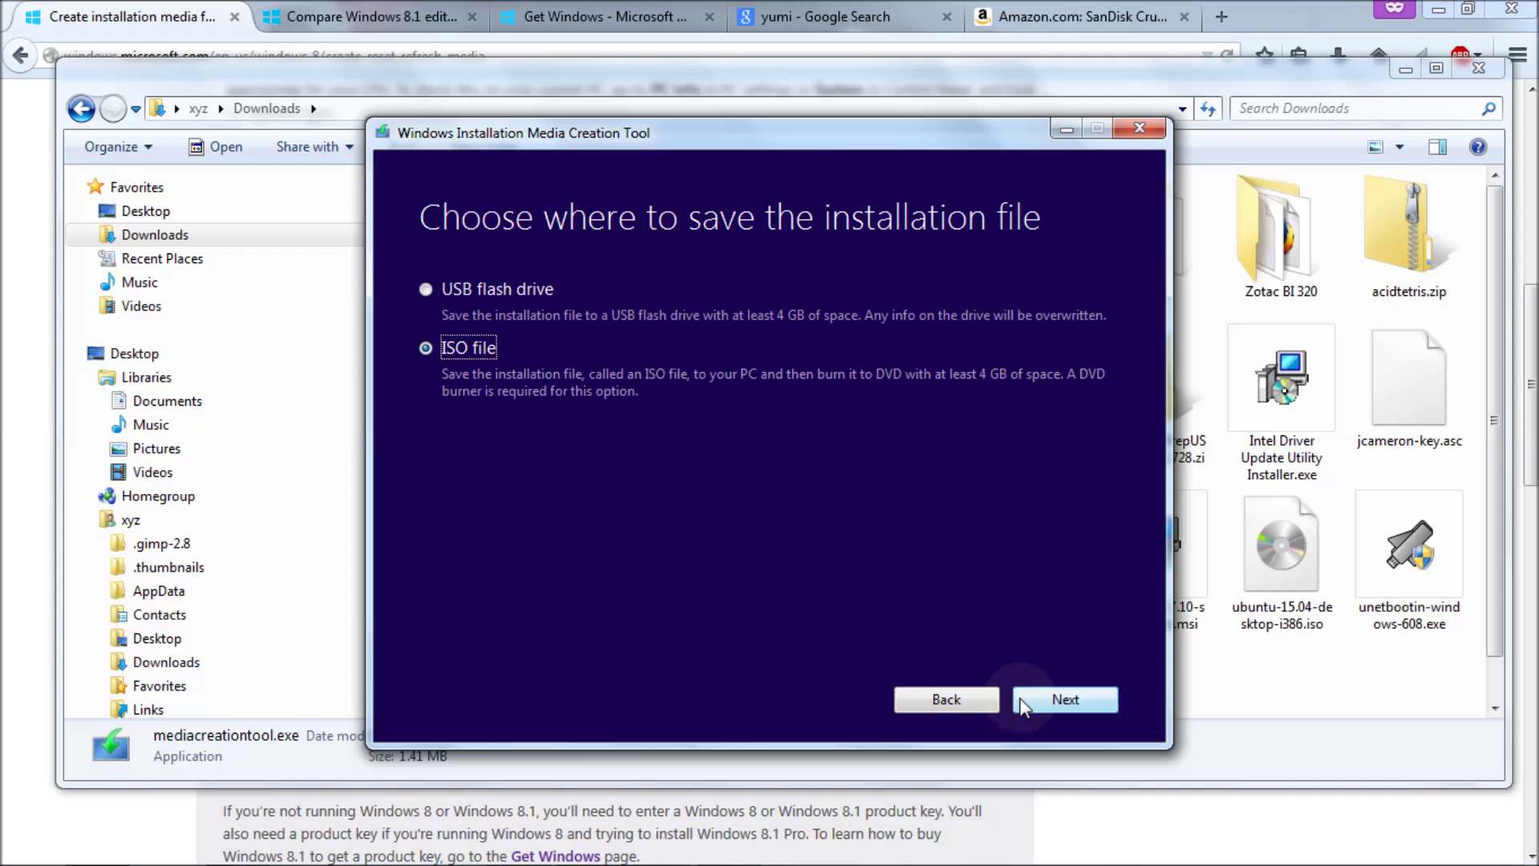
click(1061, 701)
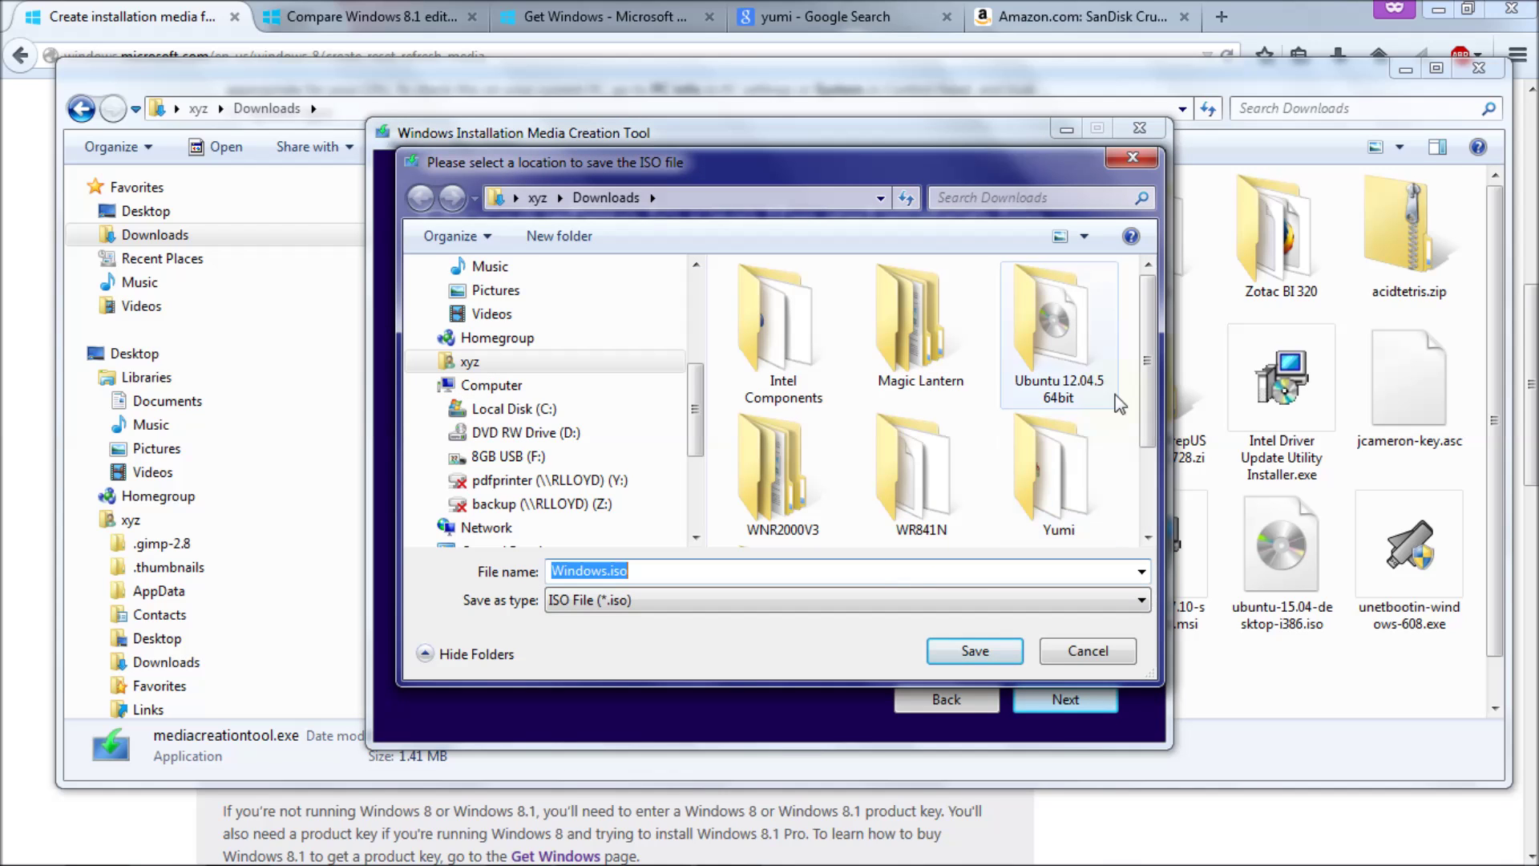
scroll(1106, 481, down, 2)
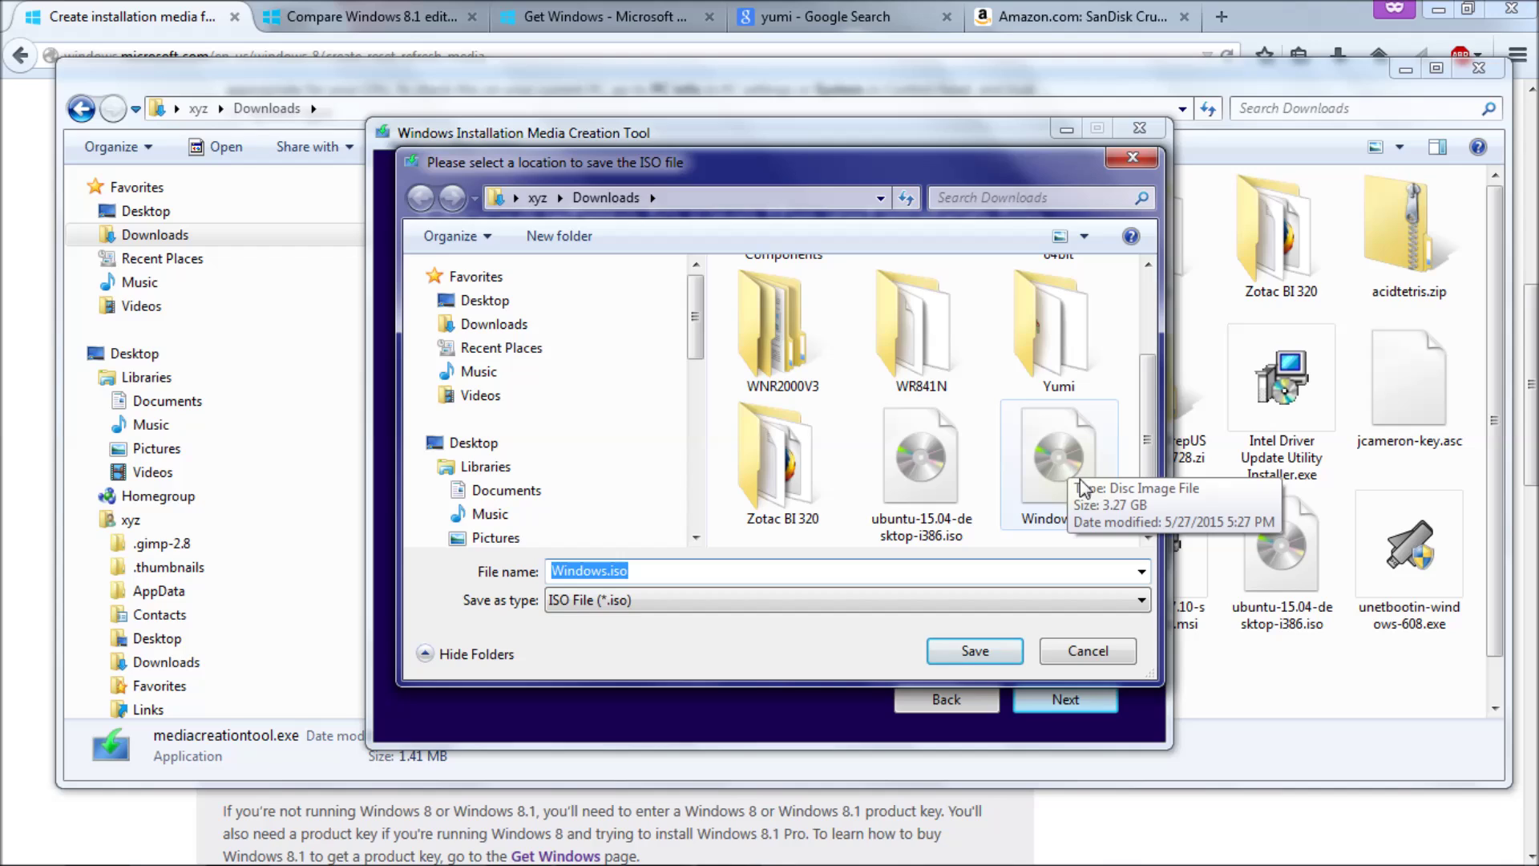
click(1034, 438)
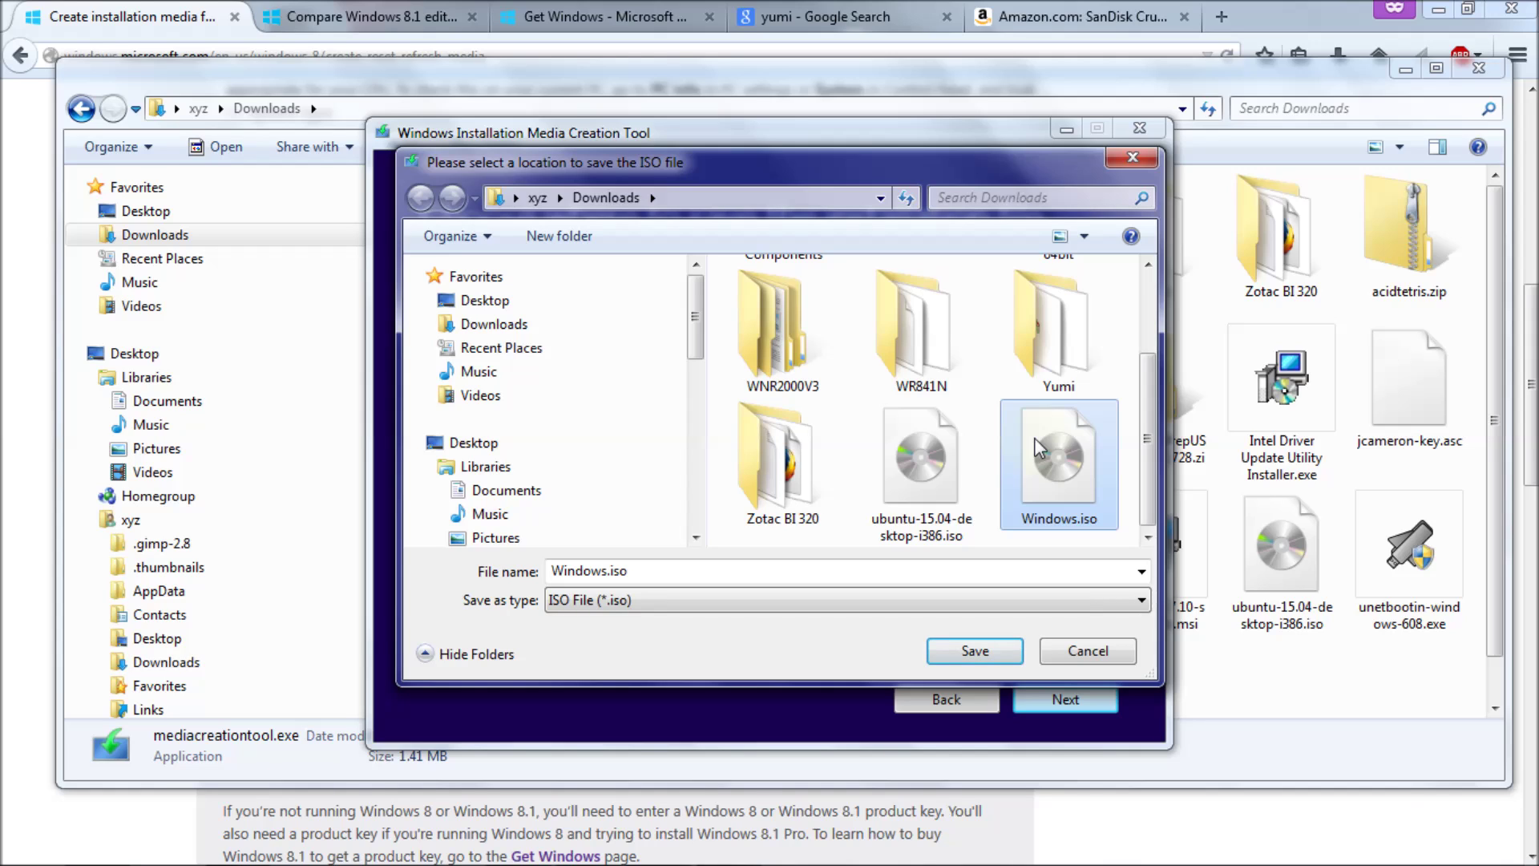
click(1086, 651)
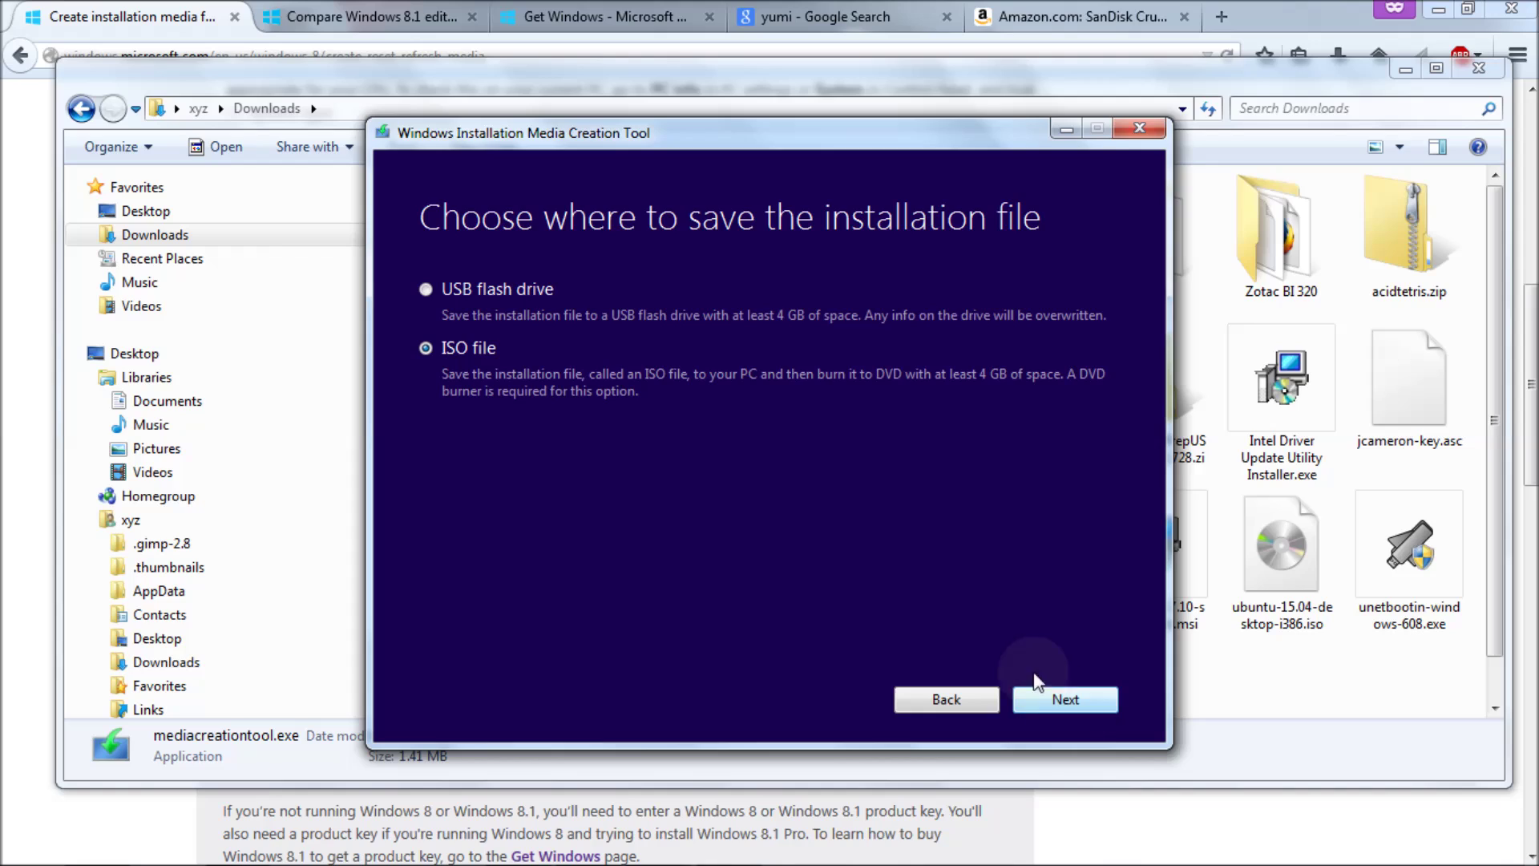
Quit the Media Creation Tool, confirming Yes, and minimize the Downloads window
click(1139, 131)
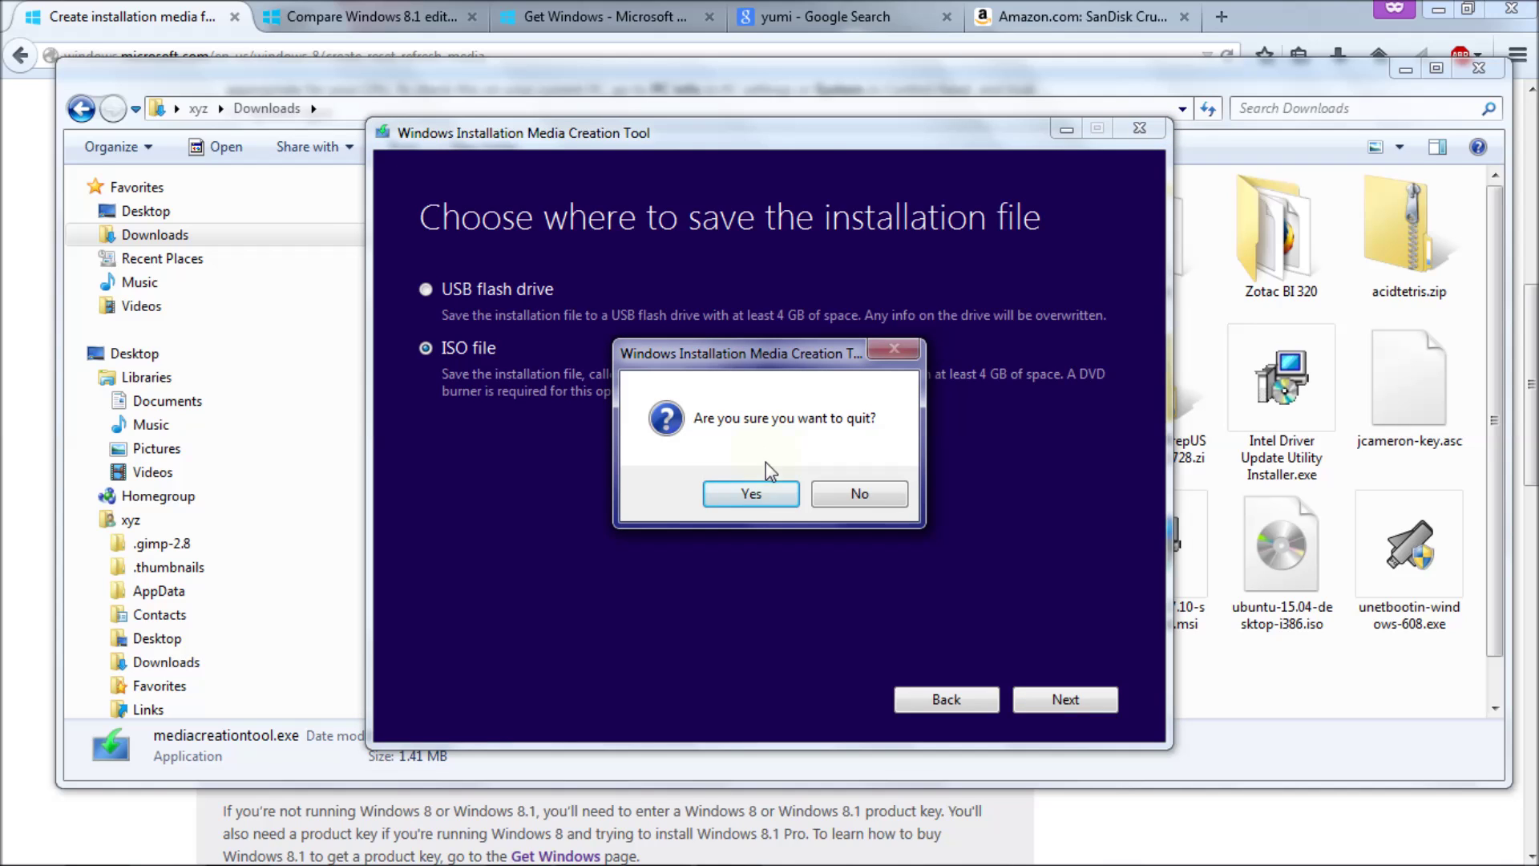
click(764, 492)
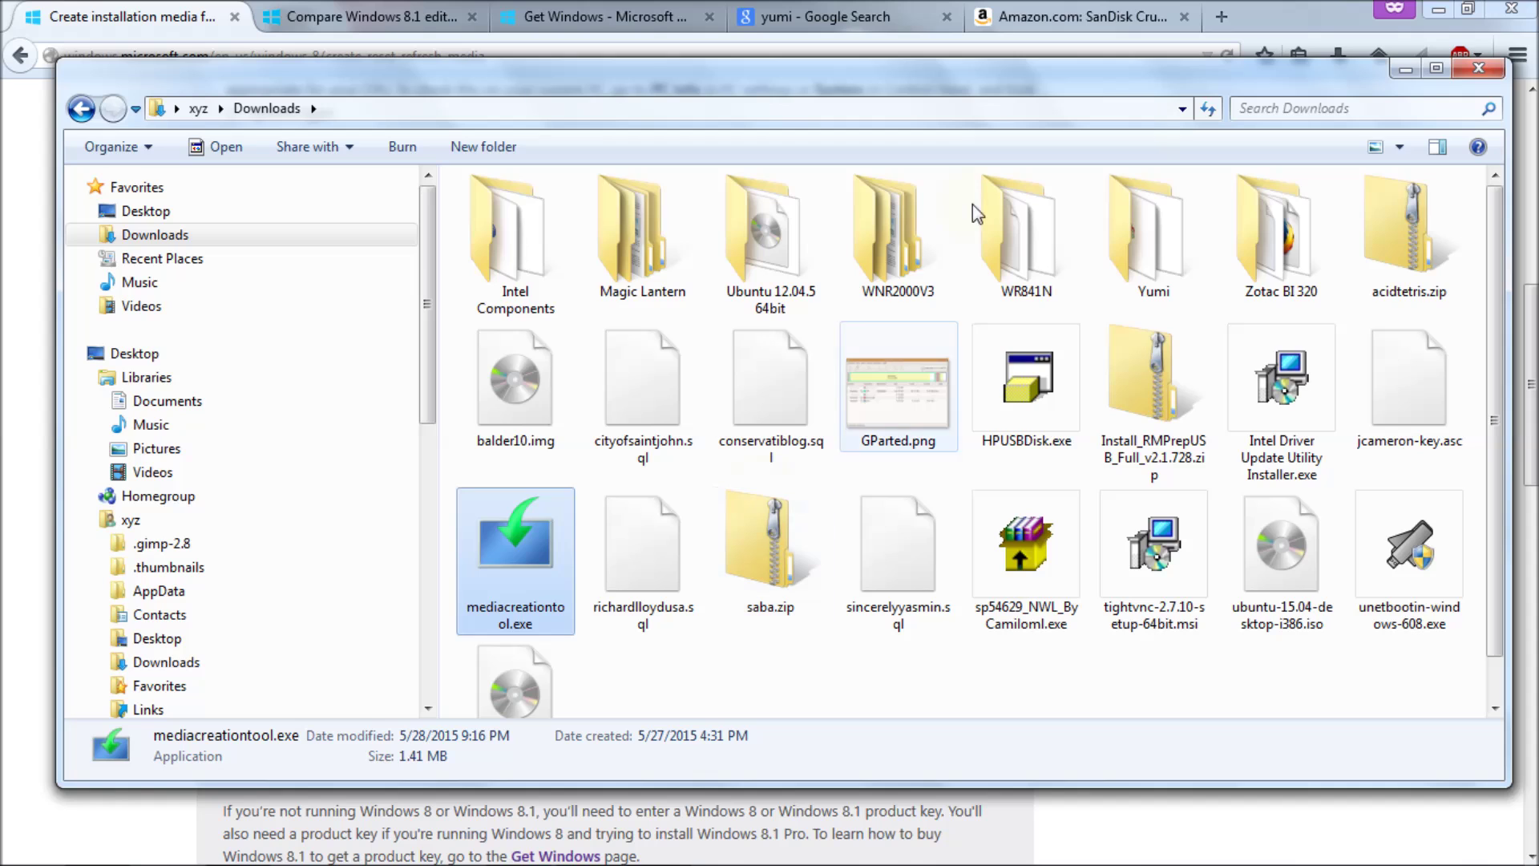
click(1405, 69)
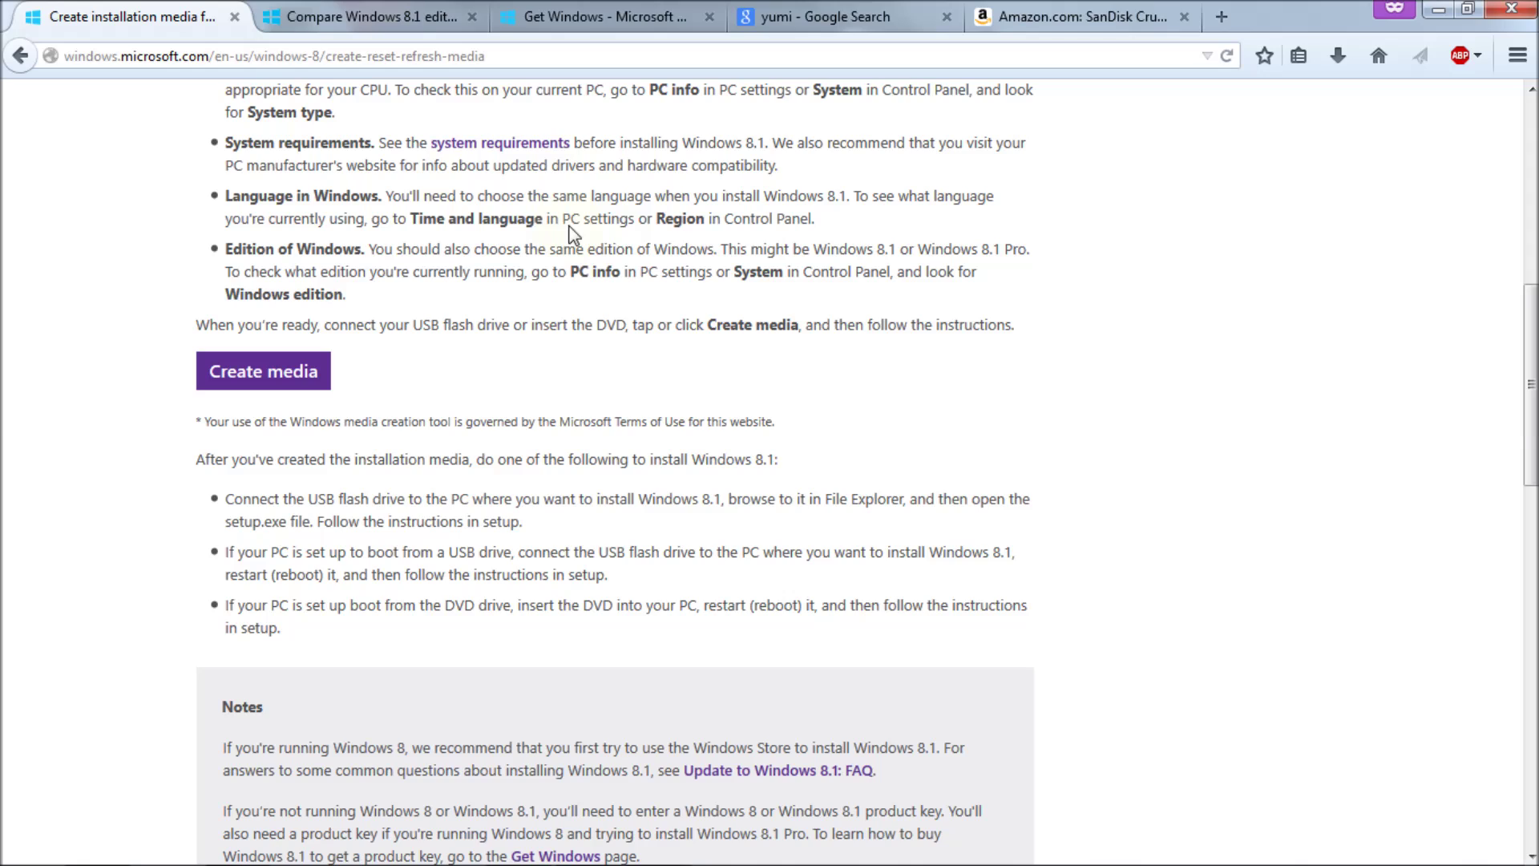
Review the Compare Windows 8.1 editions page, expanding and collapsing the User experience list
click(359, 20)
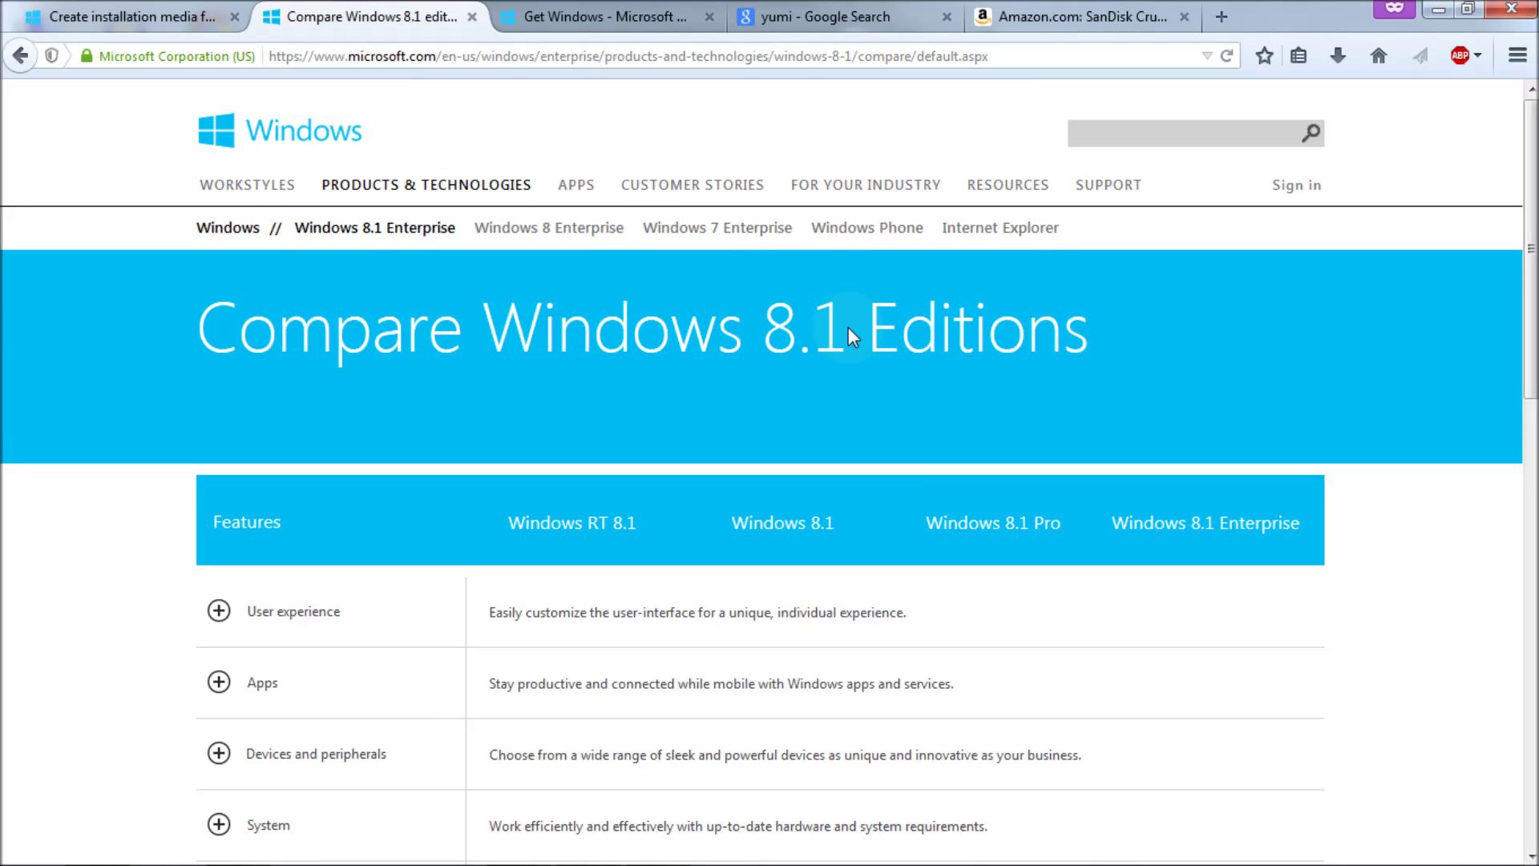
scroll(1531, 321, down, 3)
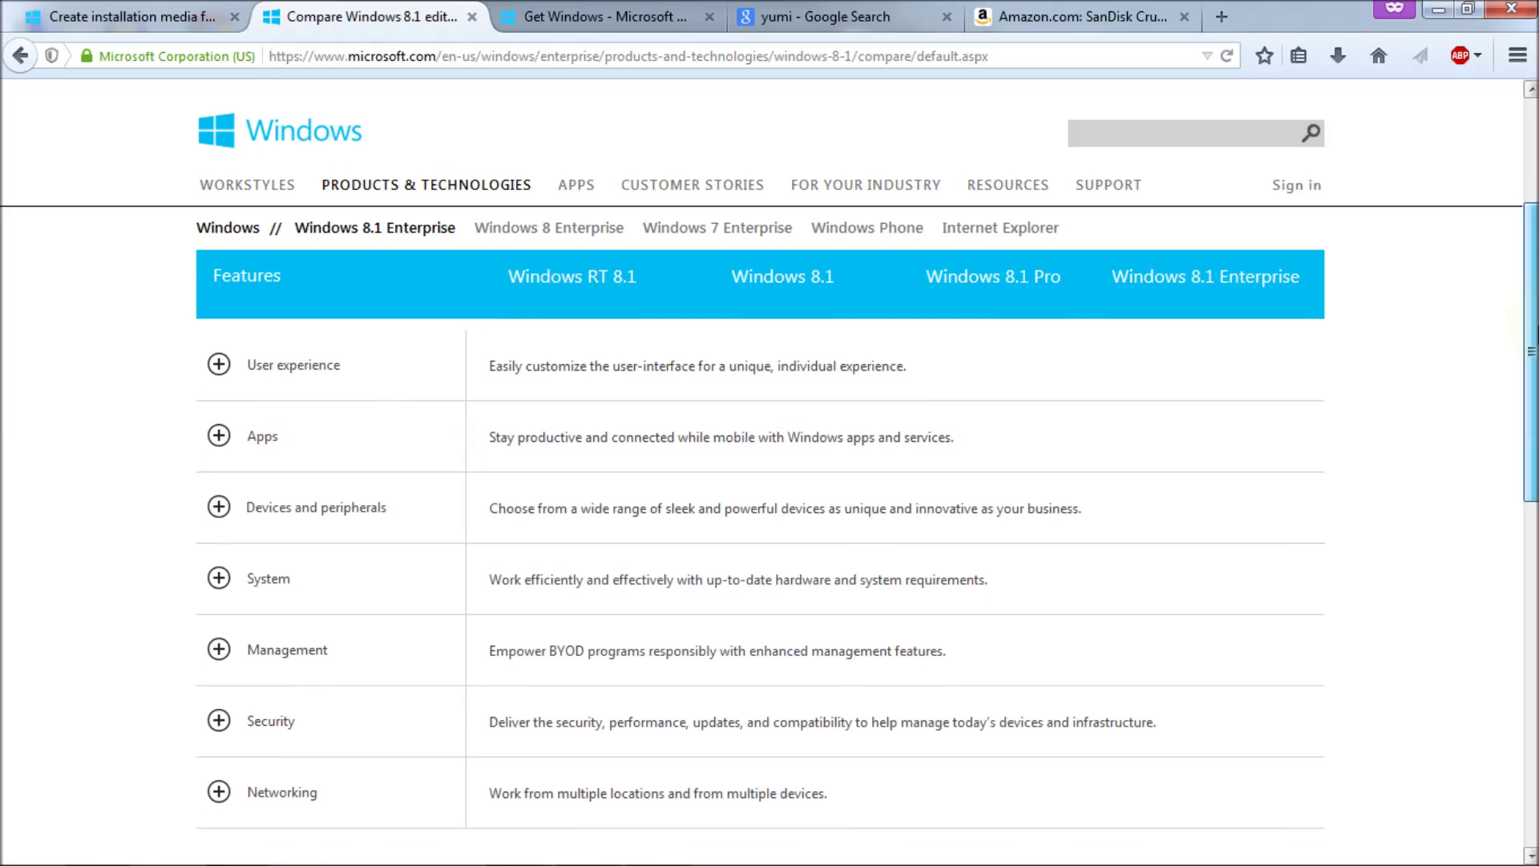
scroll(761, 521, up, 1)
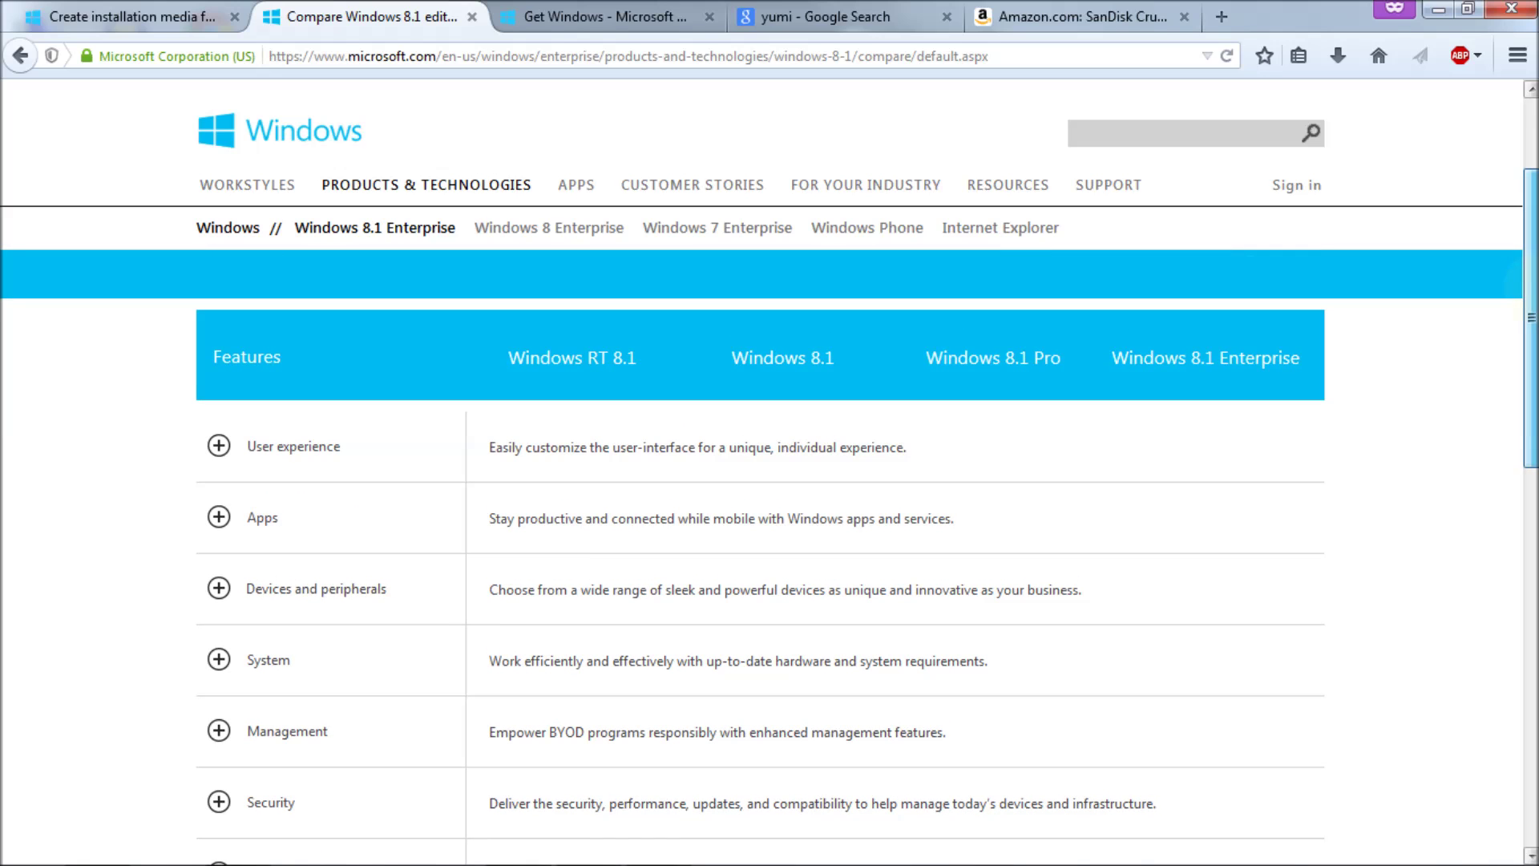
click(217, 445)
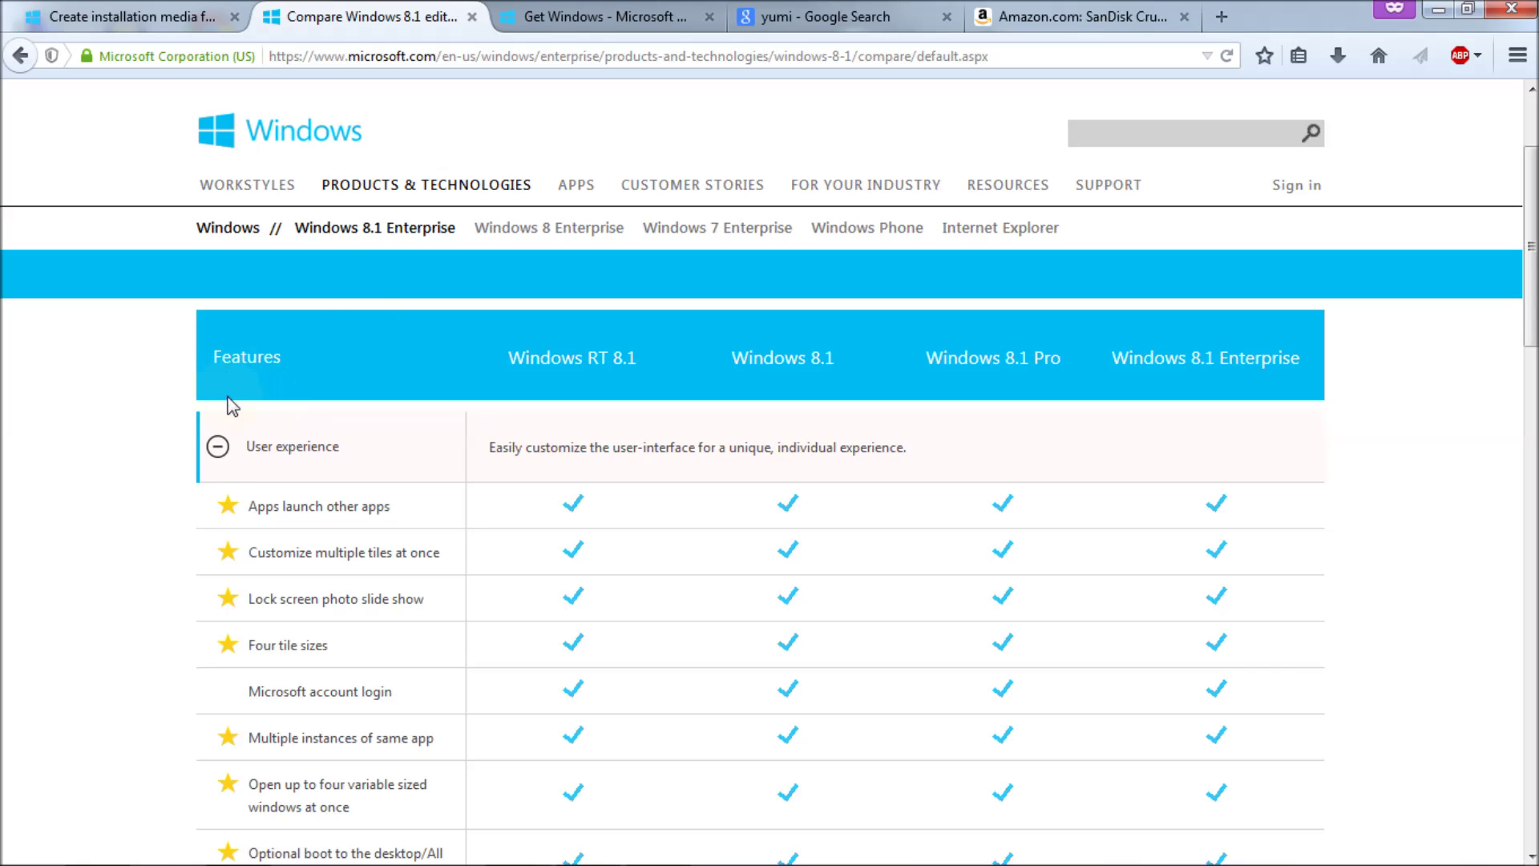
click(217, 445)
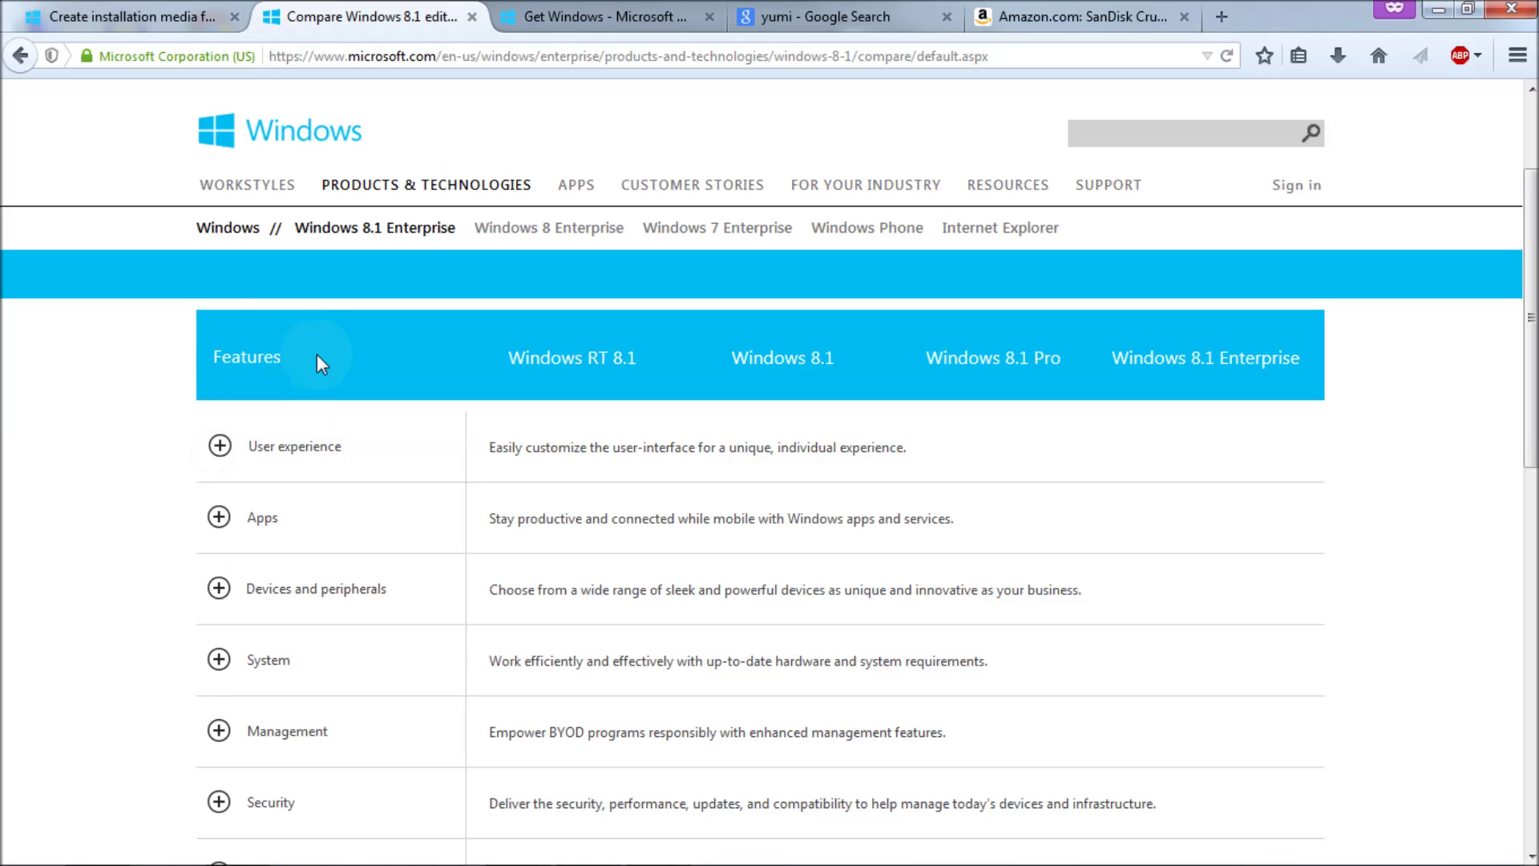
Bring up Microsoft's Get Windows buy page and scroll through it
click(549, 29)
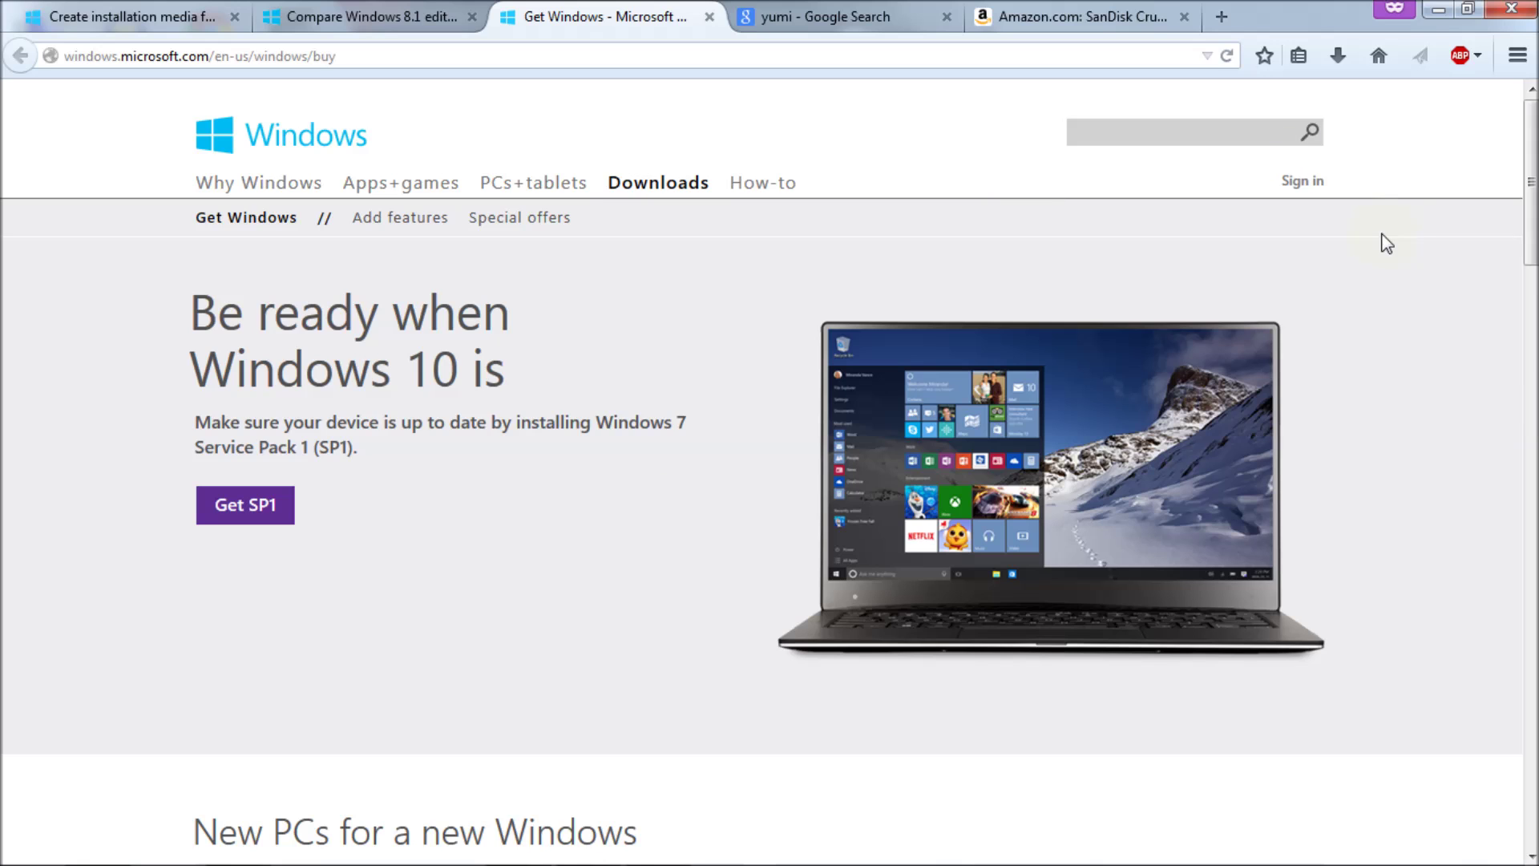
scroll(770, 425, down, 9)
scroll(770, 425, up, 7)
scroll(770, 473, up, 3)
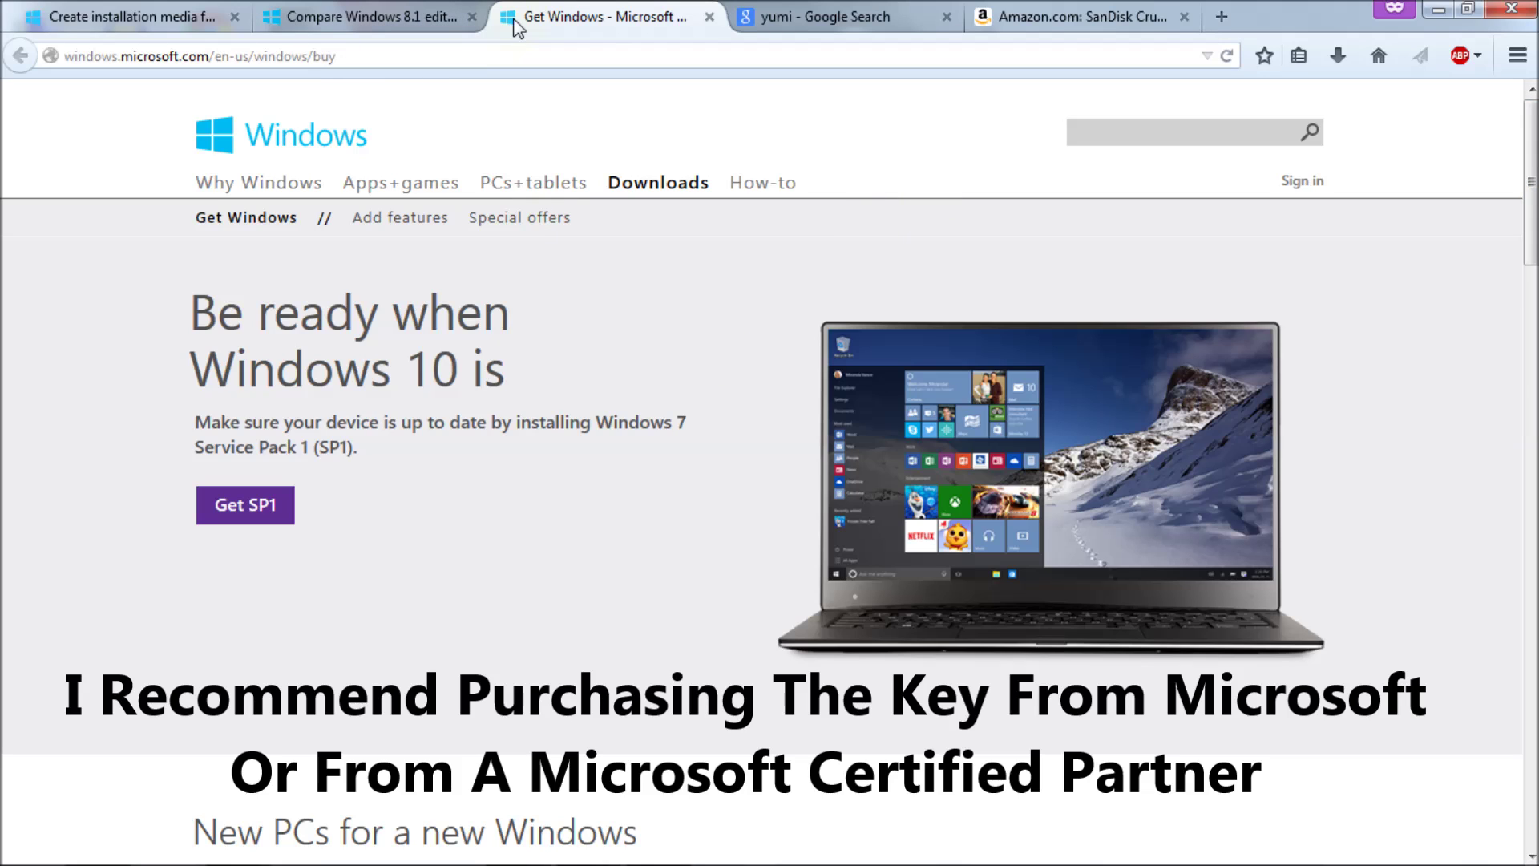
Open the YUMI Multiboot USB Creator page from the yumi Google search results
click(845, 23)
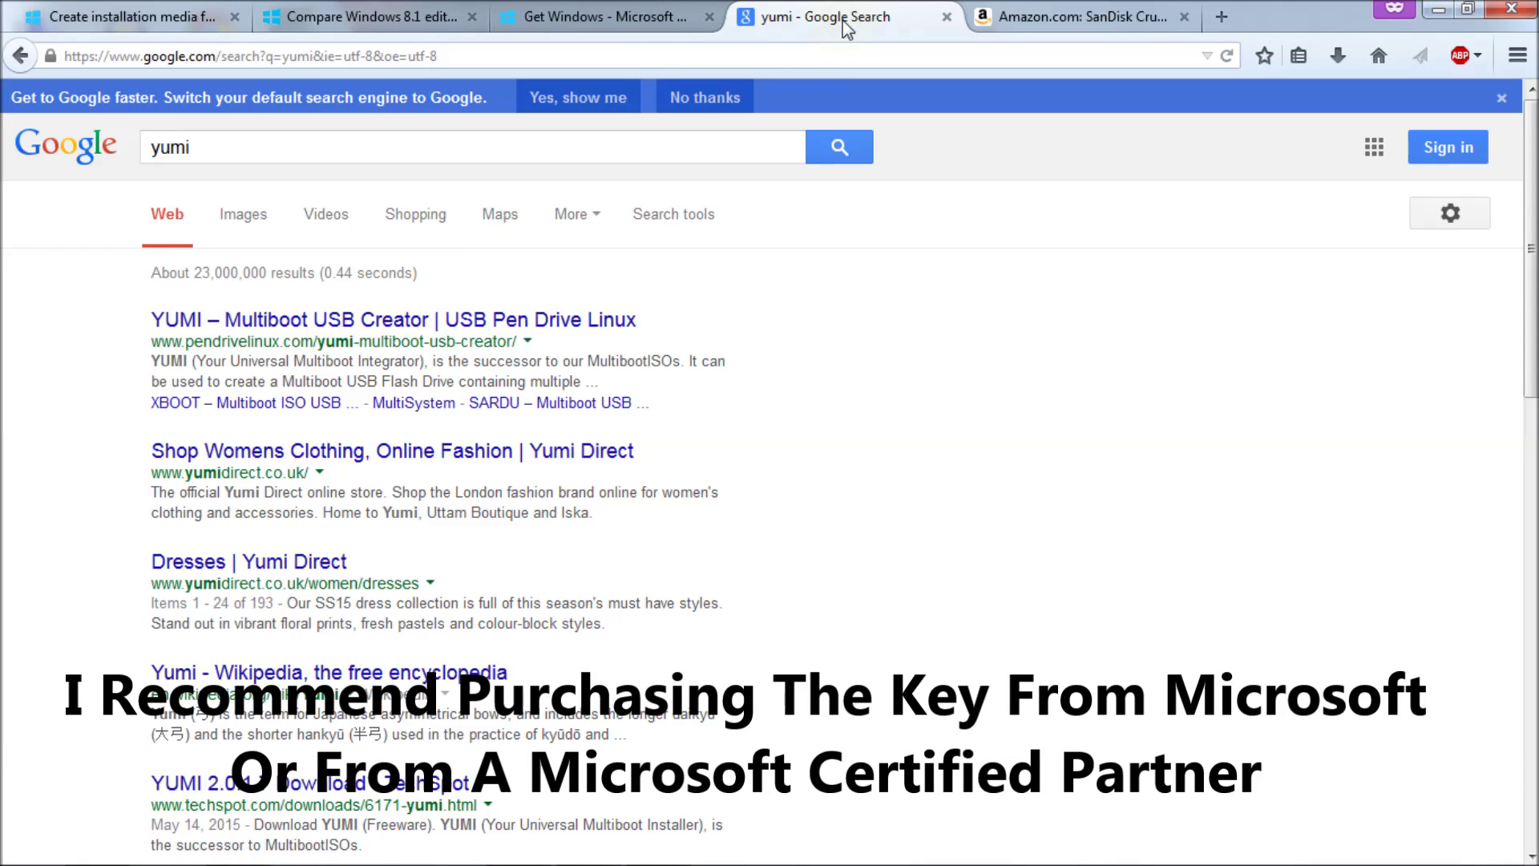
click(259, 150)
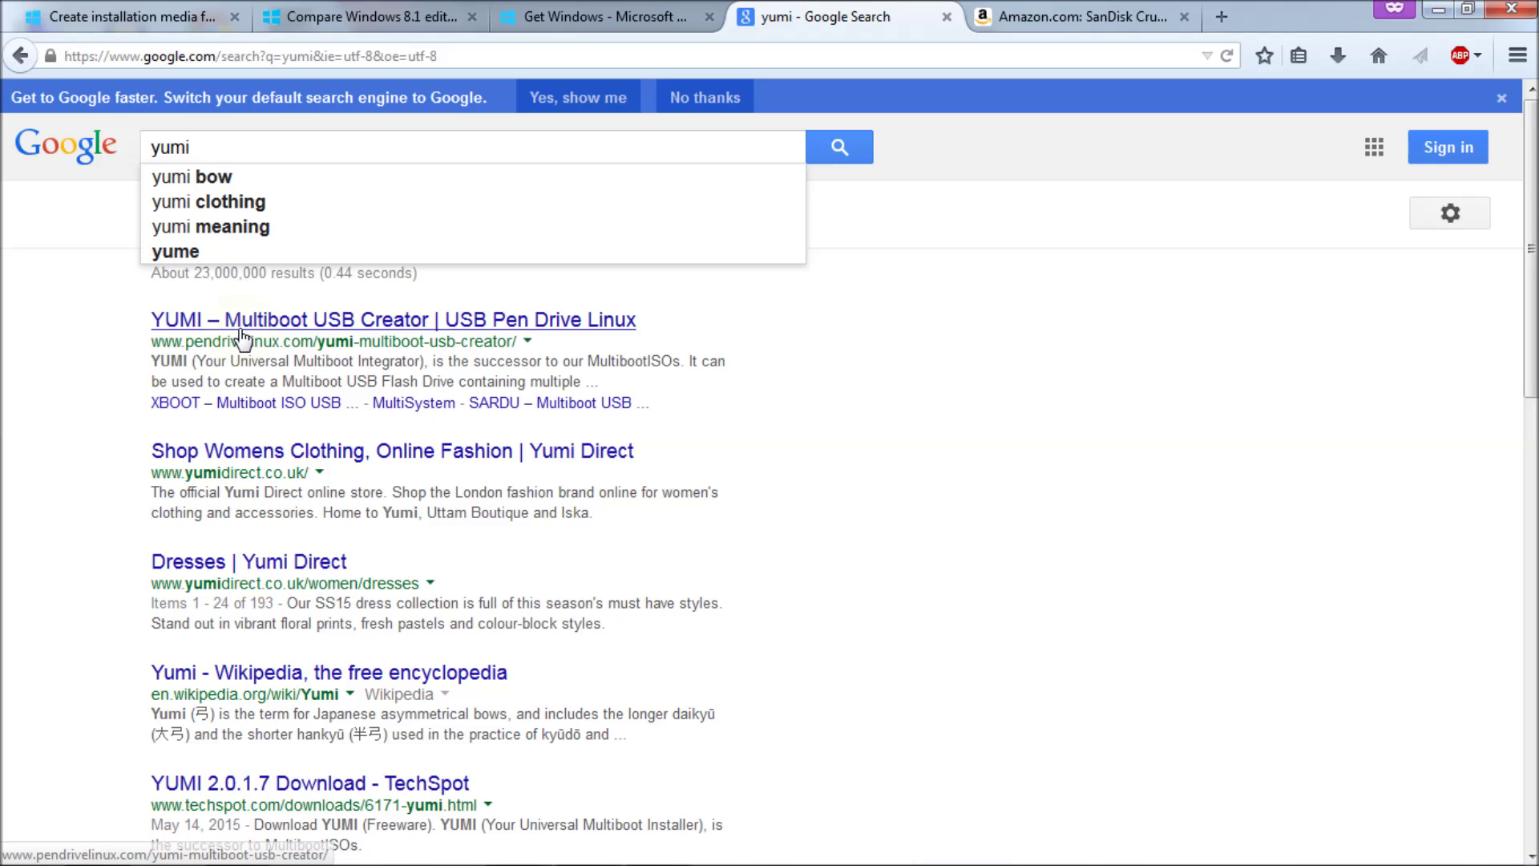
click(451, 324)
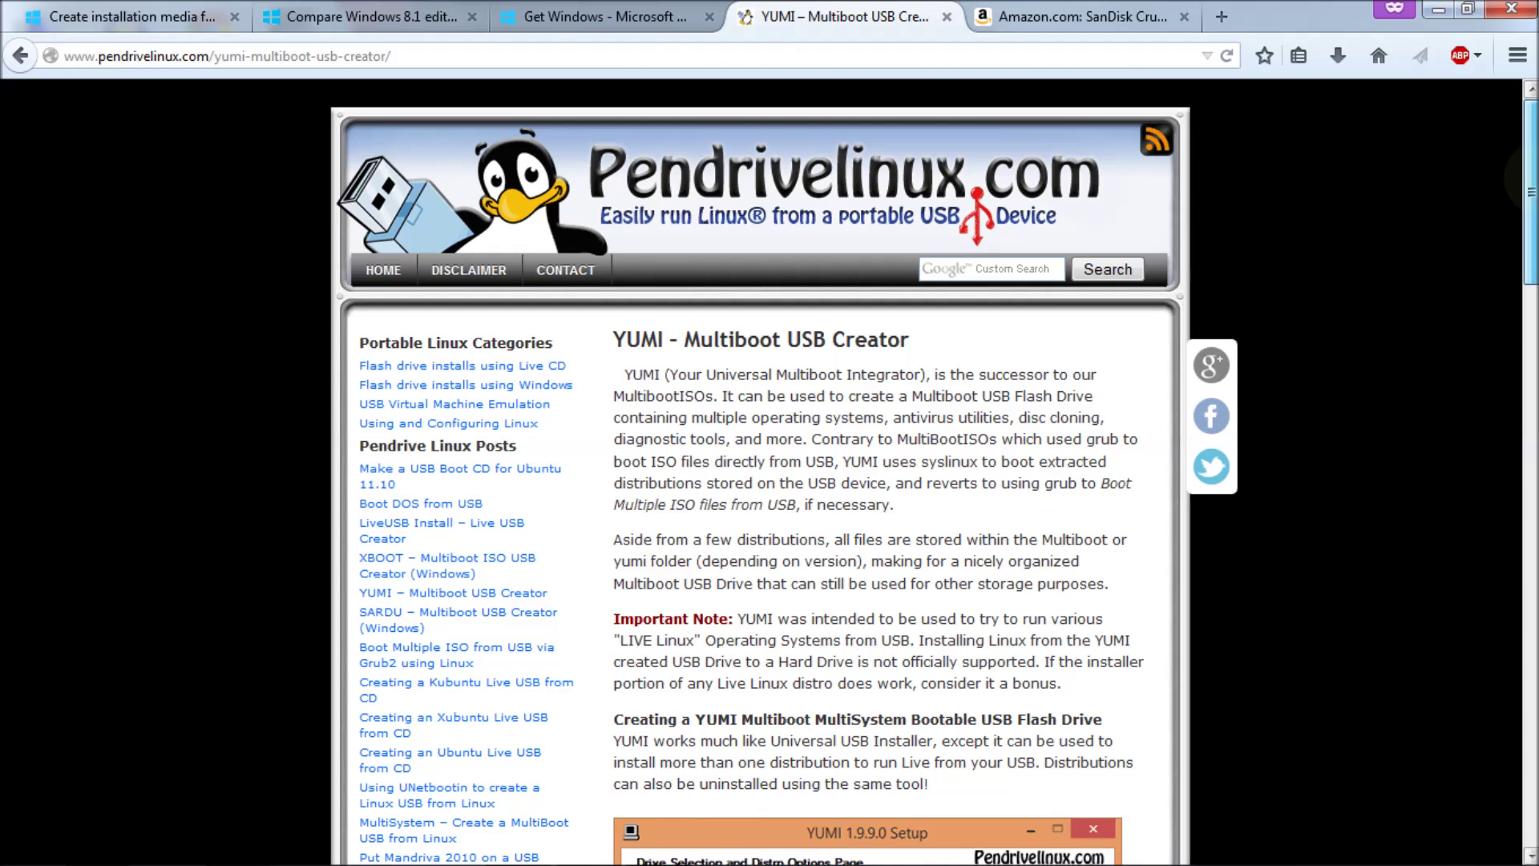
Start saving YUMI-2.0.1.7.exe to the Yumi folder, cancel since it already exists, and minimize Firefox
drag(1522, 185, 1487, 547)
click(887, 433)
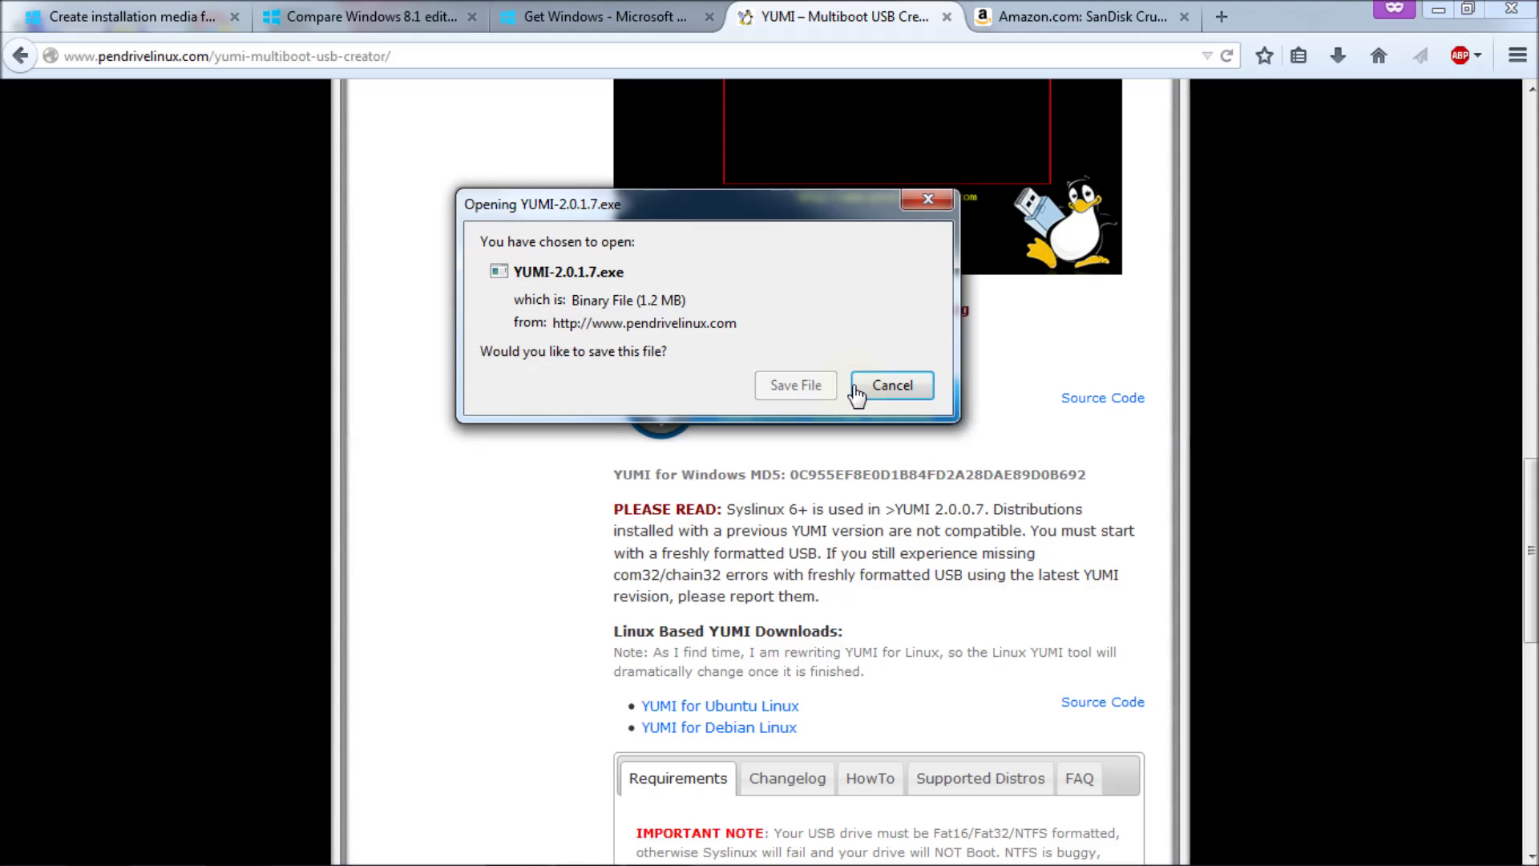
click(800, 385)
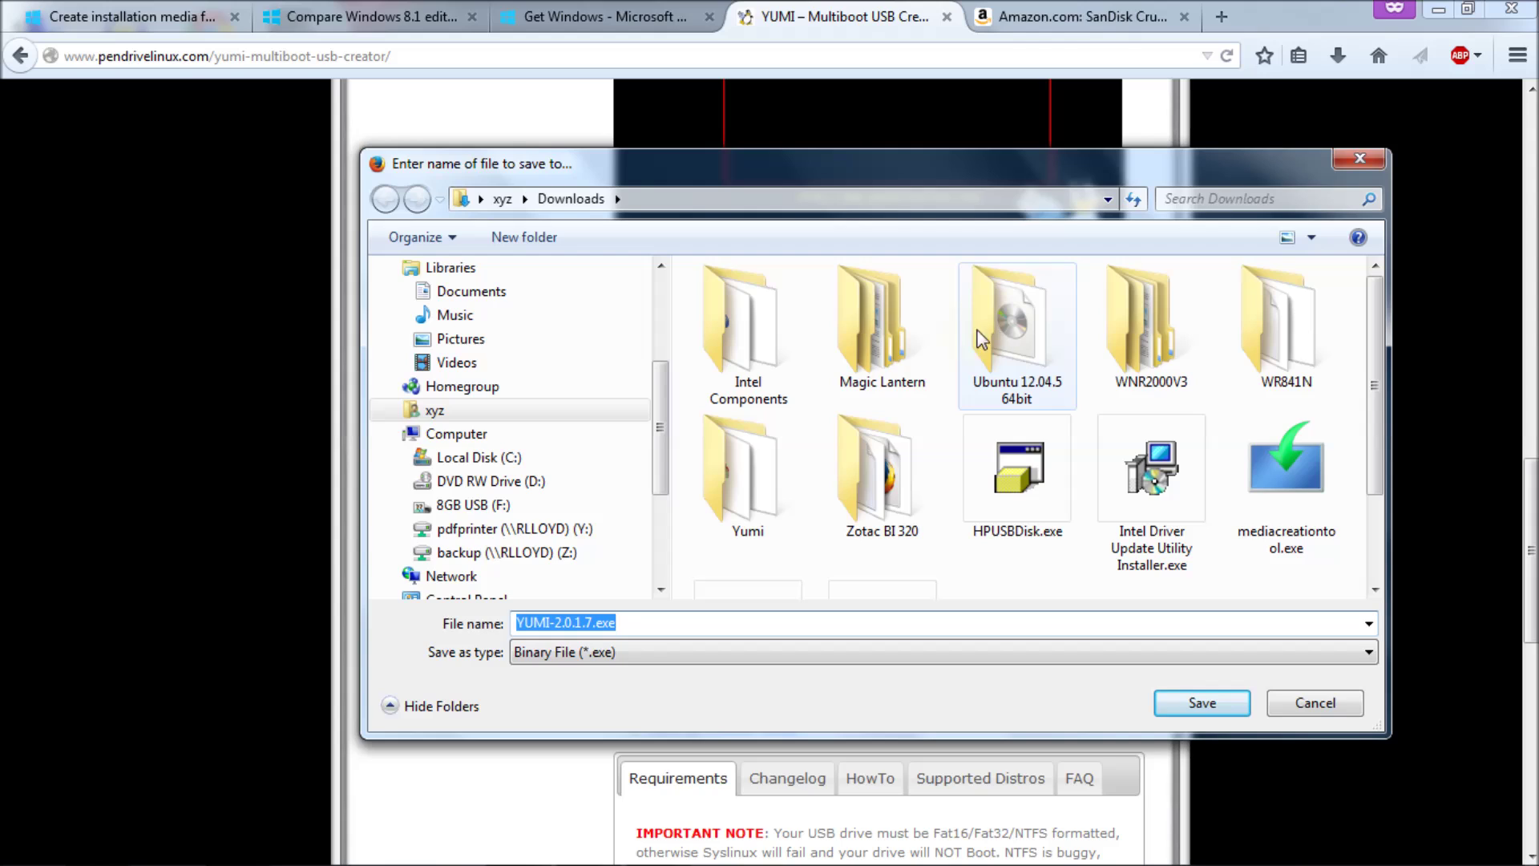
double_click(729, 481)
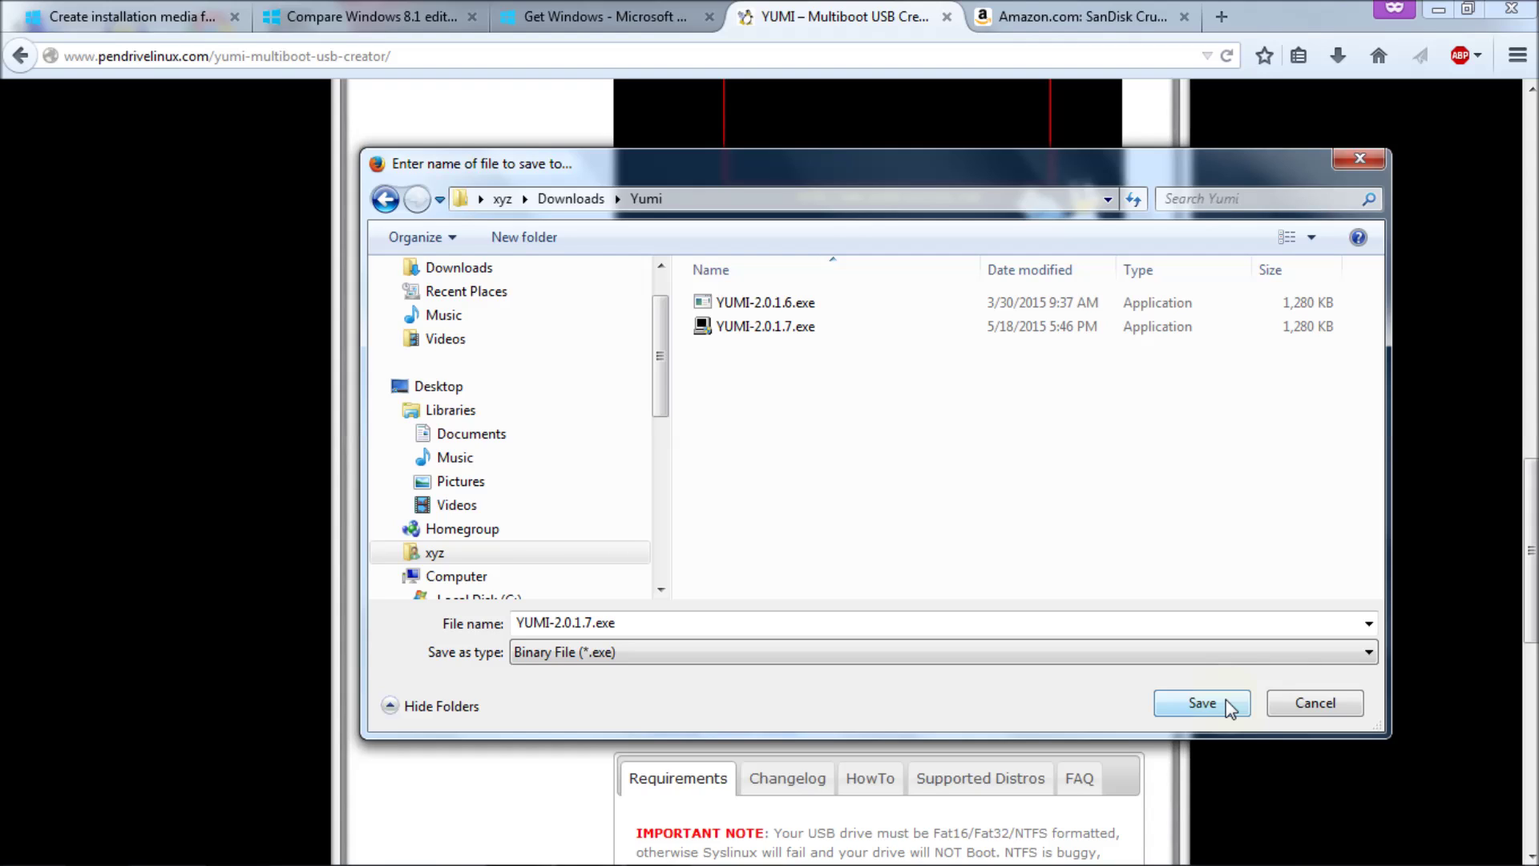
click(1335, 707)
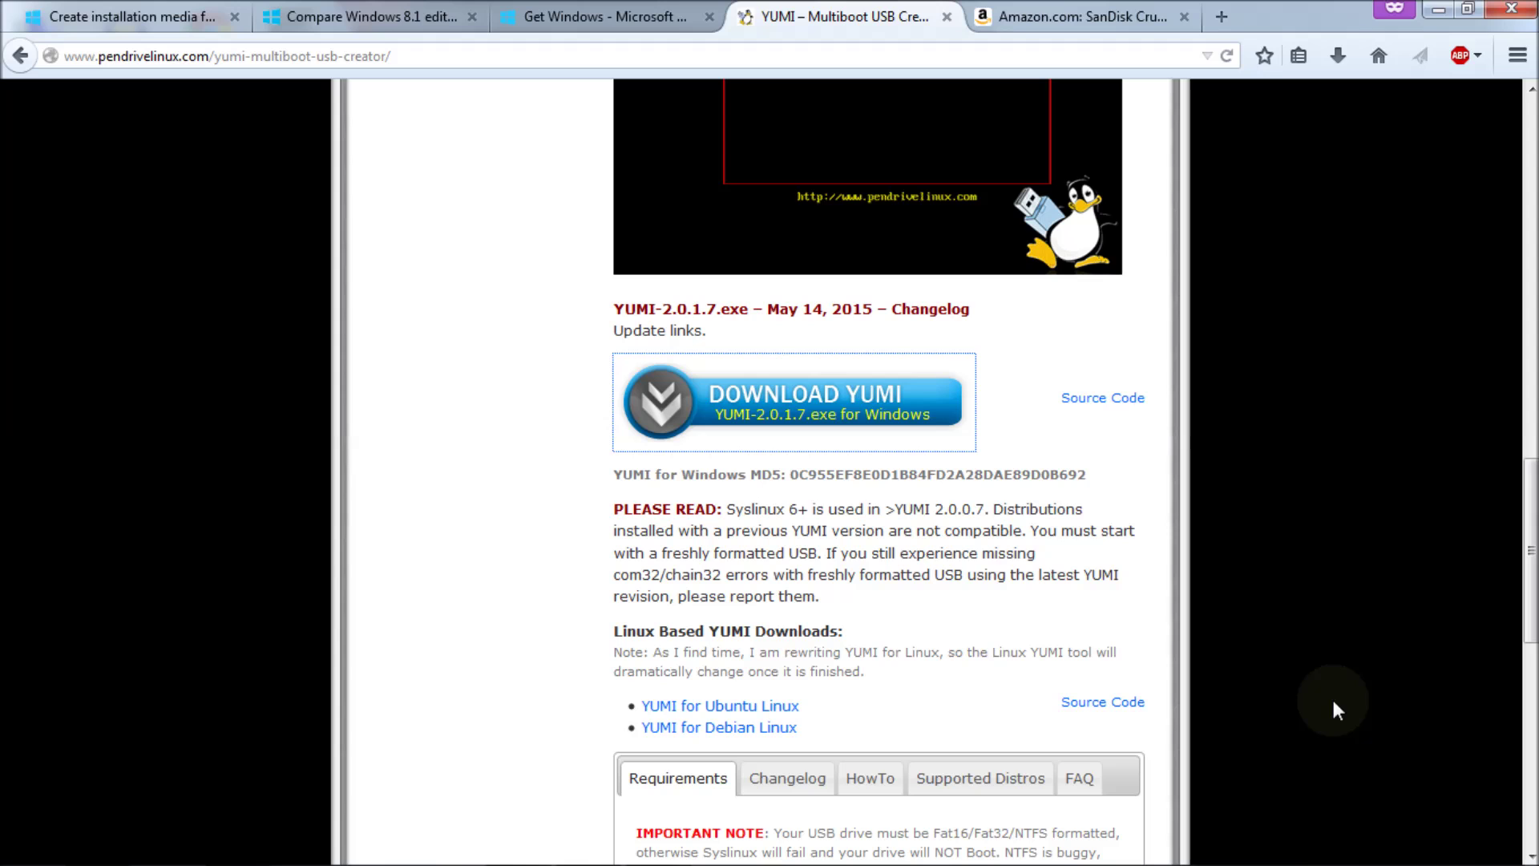
click(1438, 9)
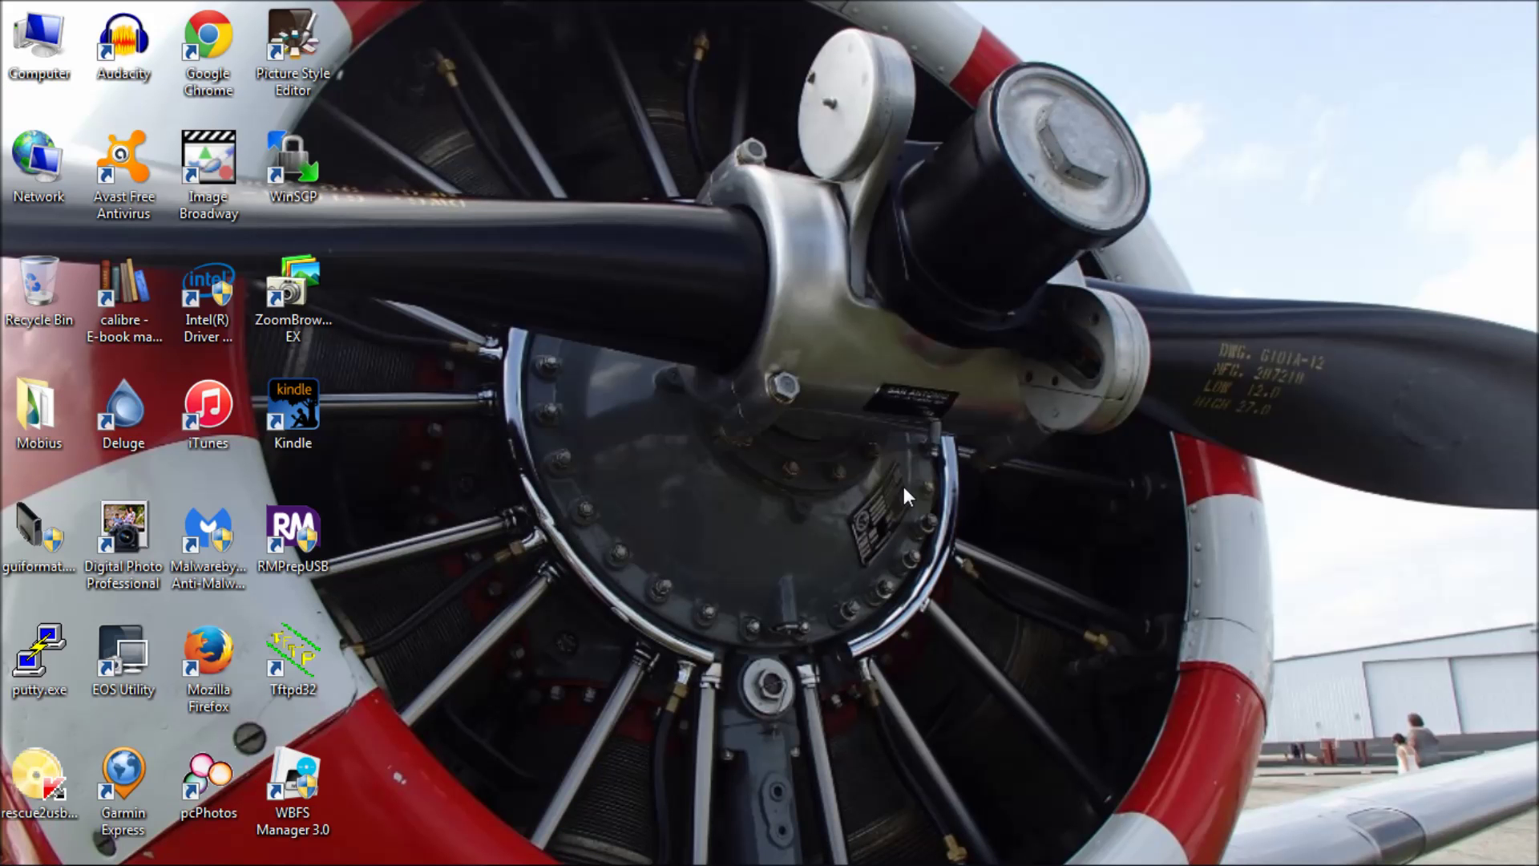
Open the Downloads\Yumi folder in Explorer and launch YUMI-2.0.1.7.exe
mouse_move(519, 846)
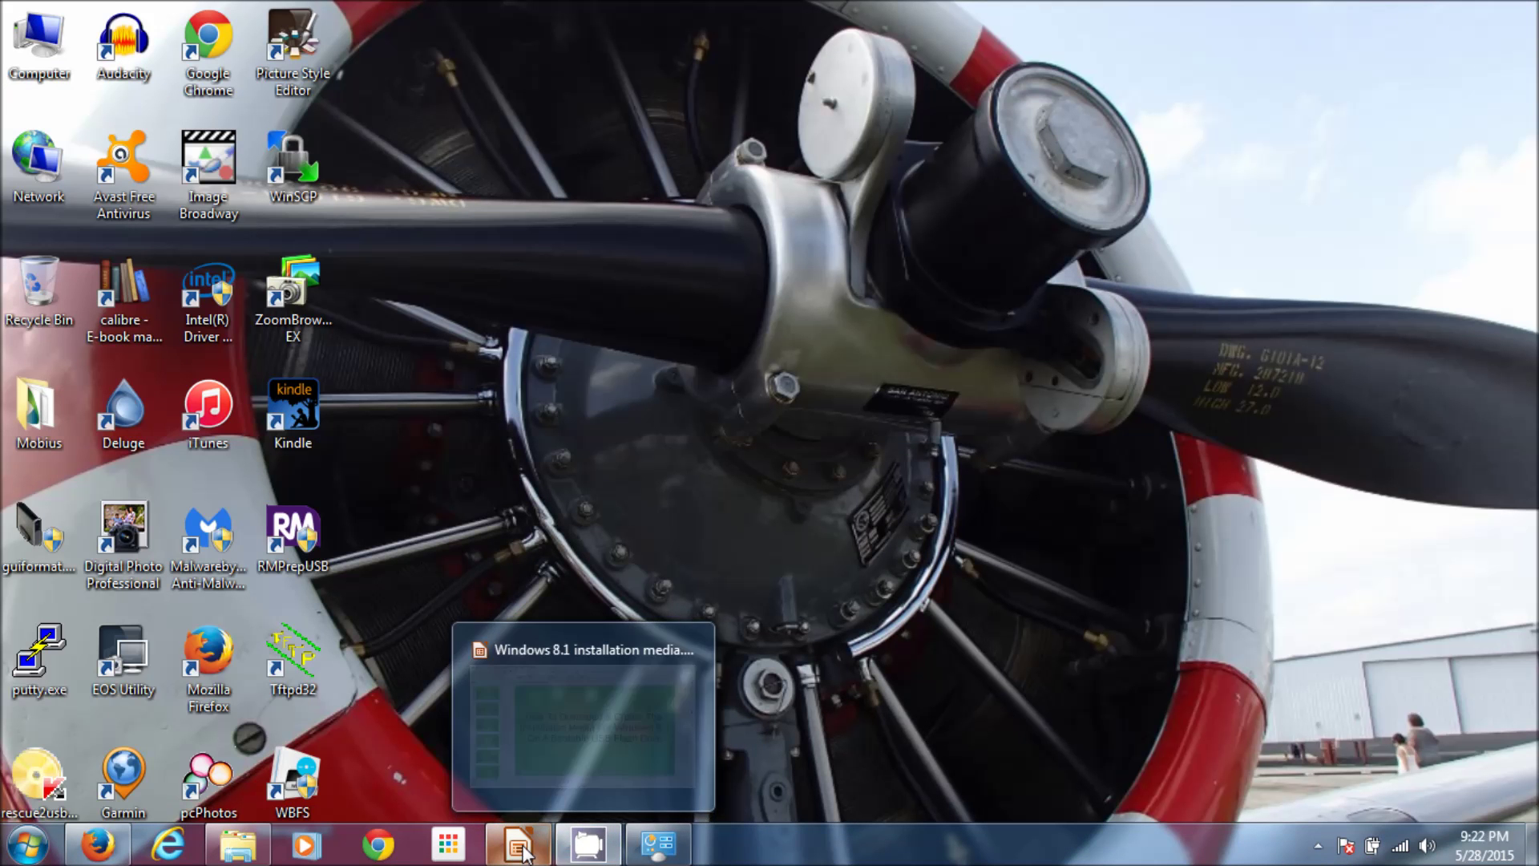
click(244, 849)
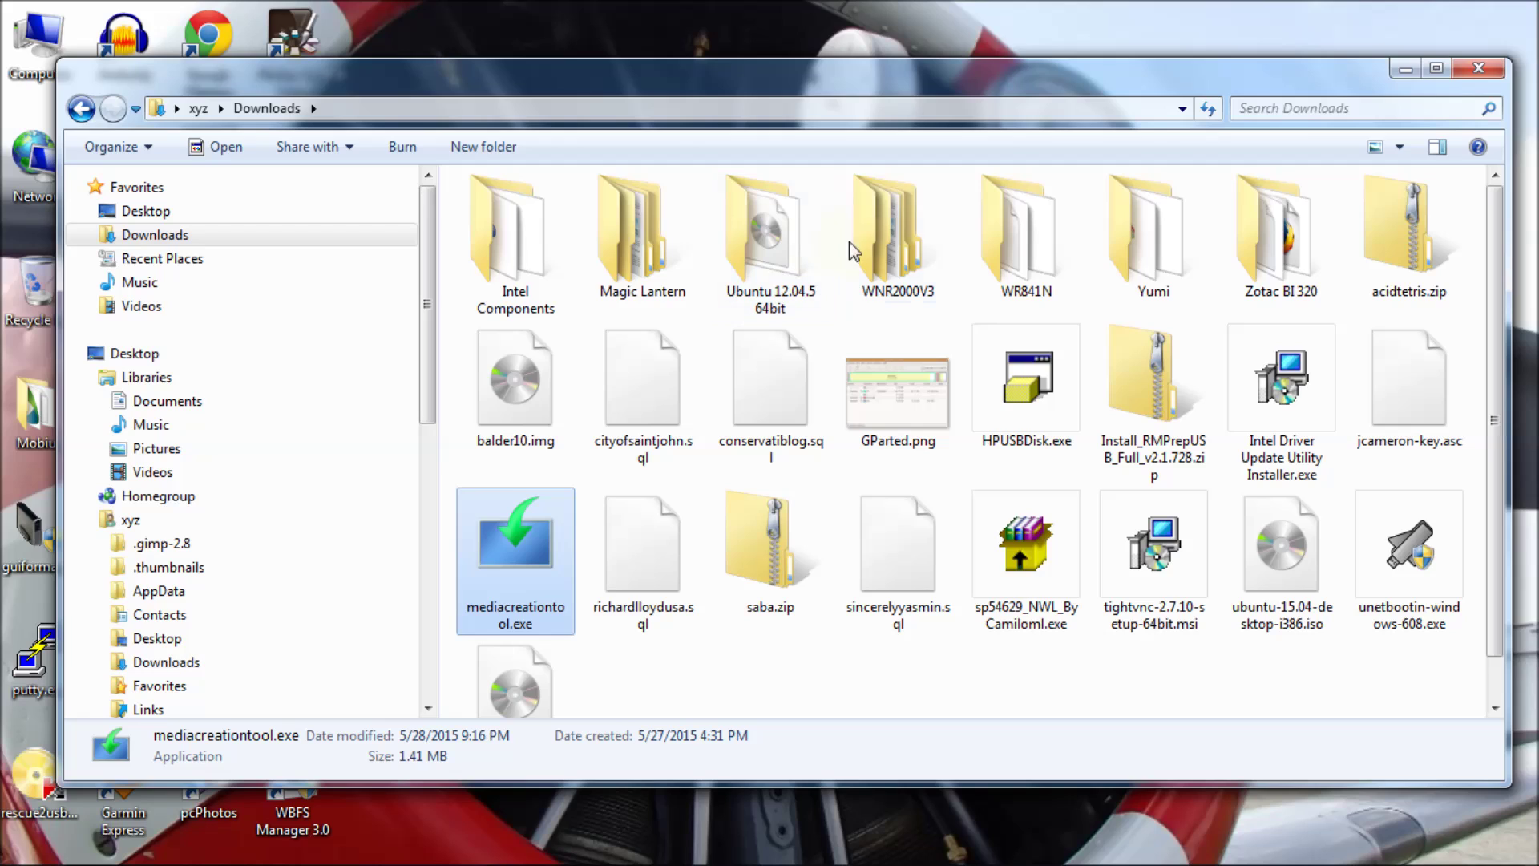
click(1127, 239)
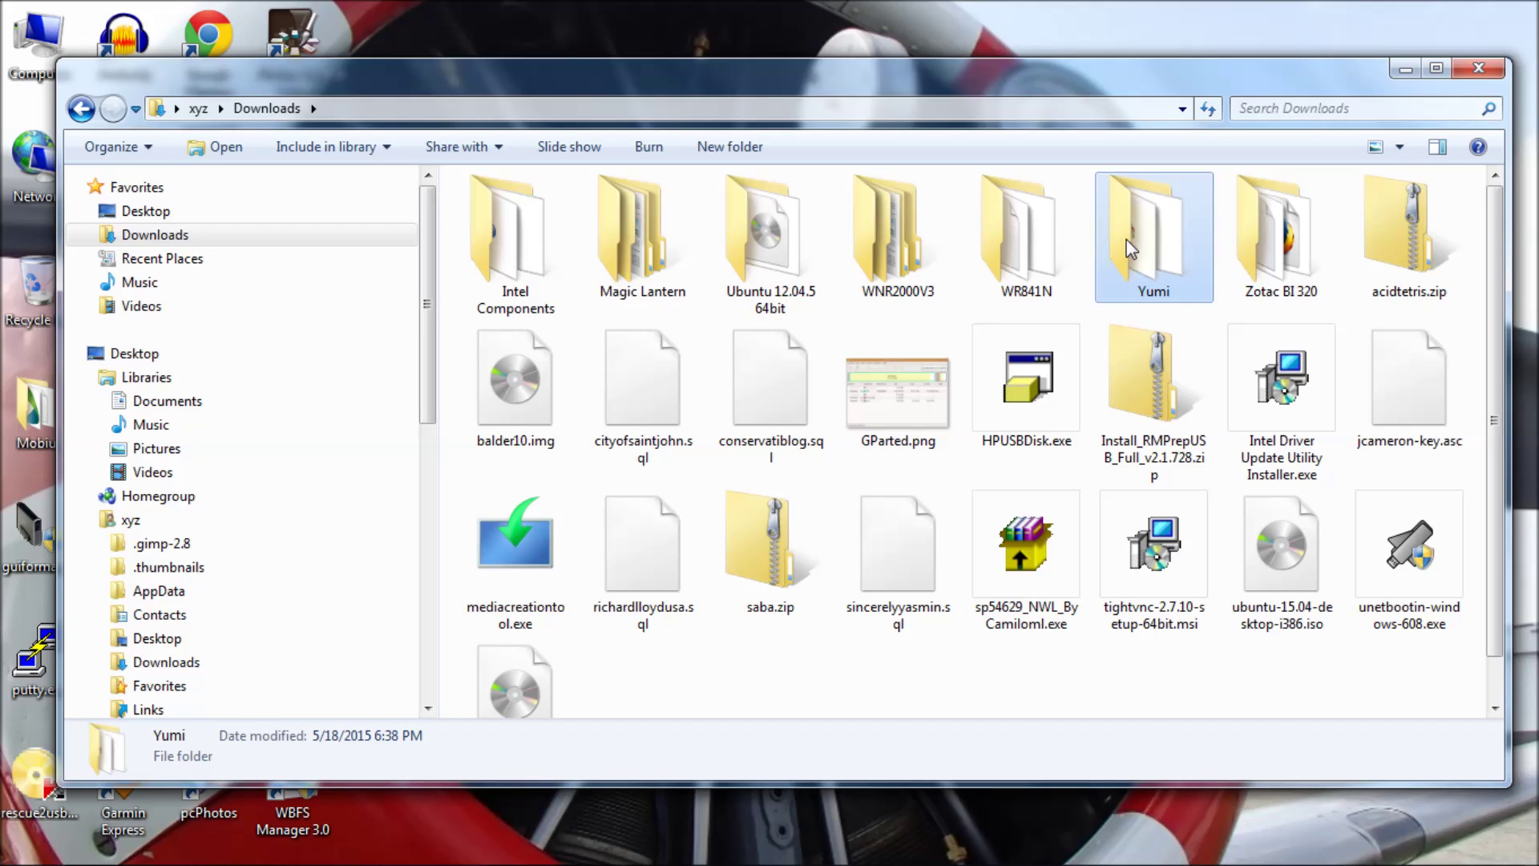
double_click(1130, 248)
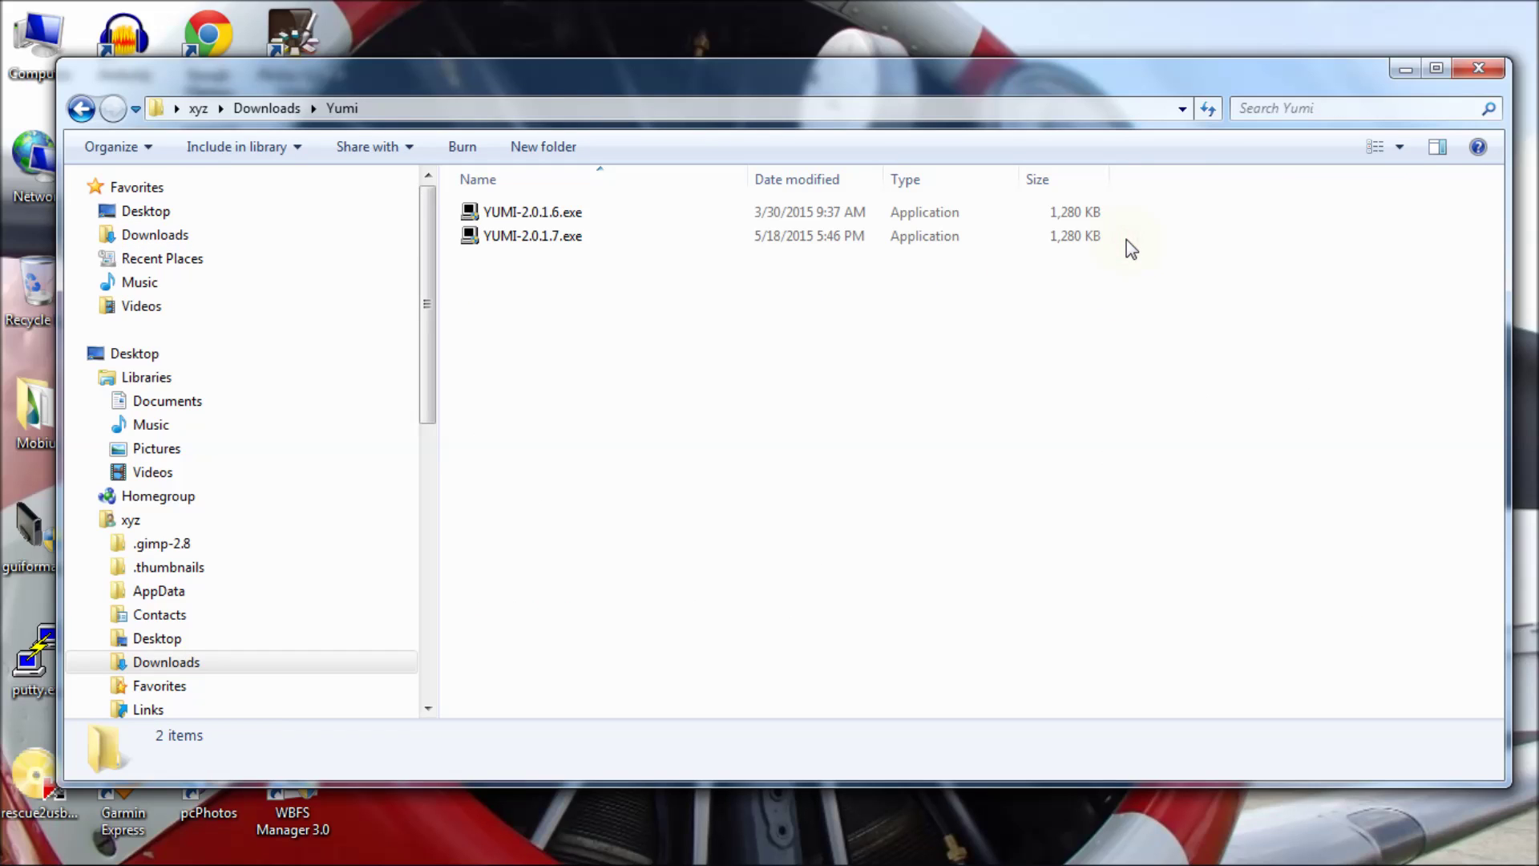
click(532, 238)
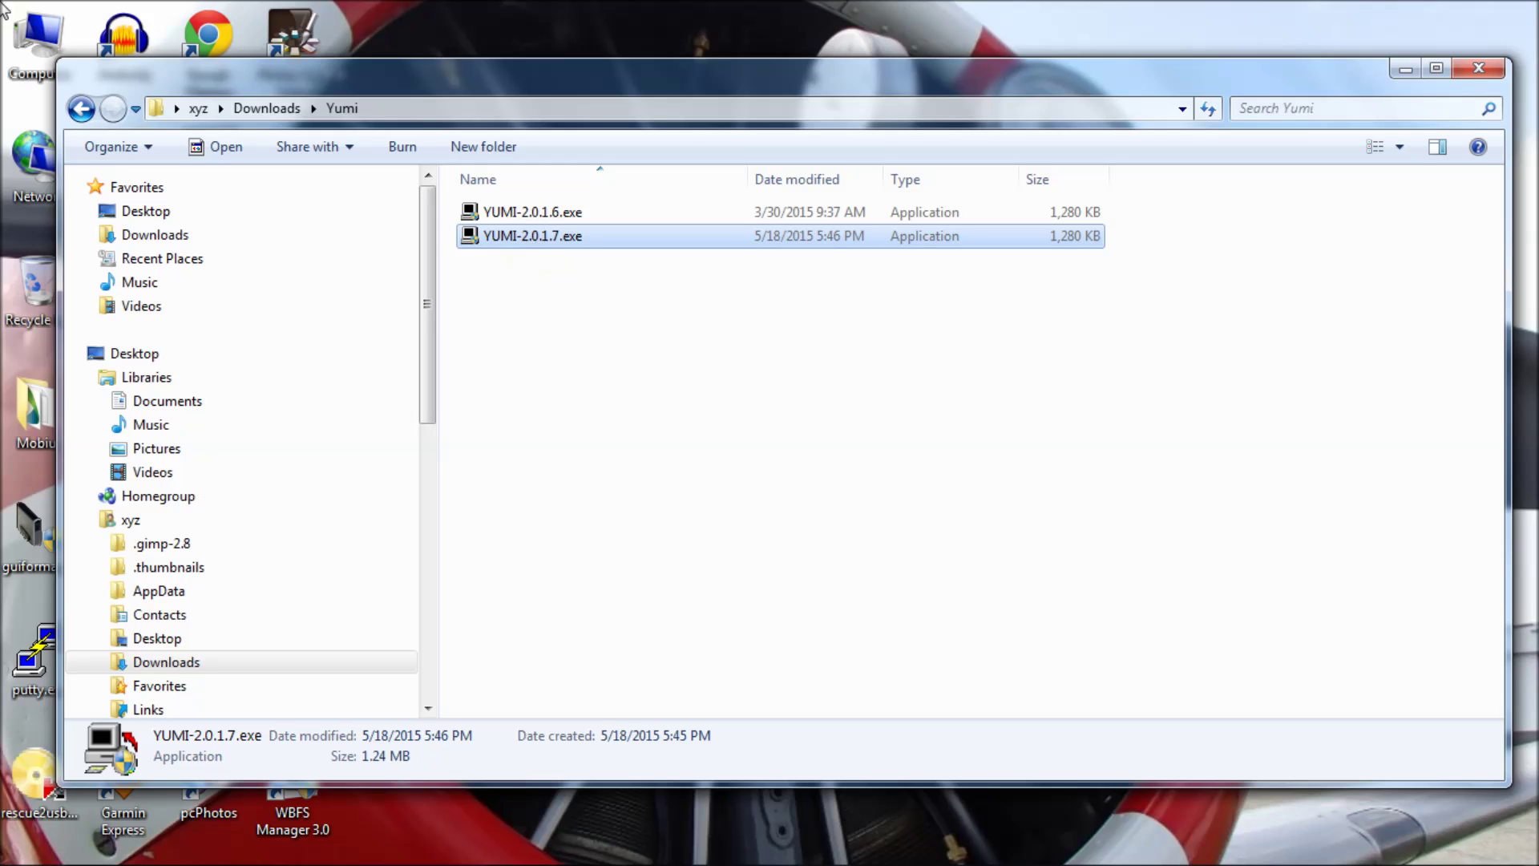
double_click(532, 238)
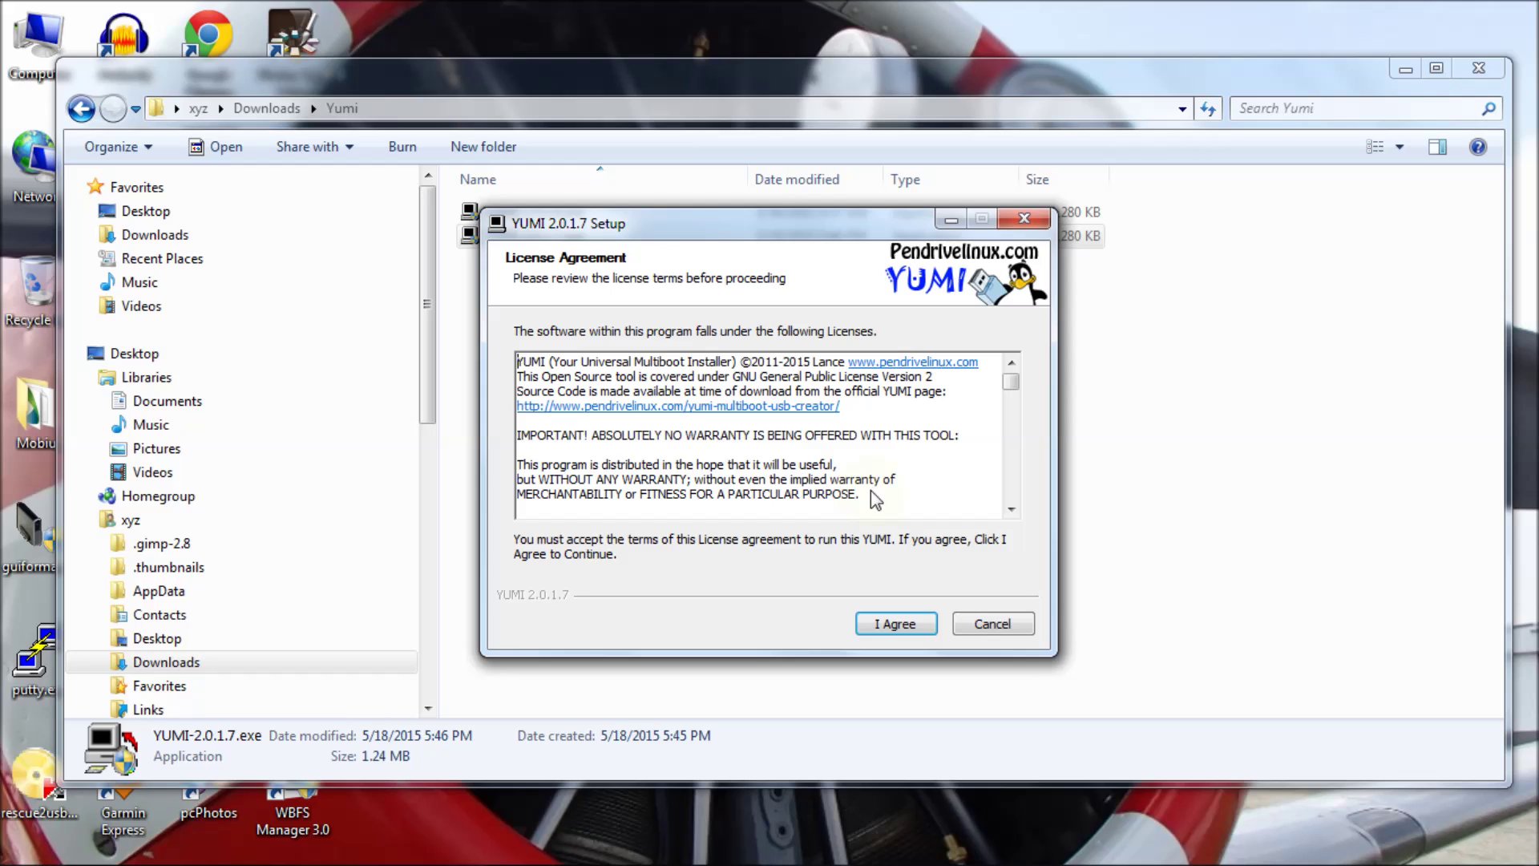
Accept the YUMI licence, pick F:\ 8GB USB 7GB, and reposition the setup window
click(895, 625)
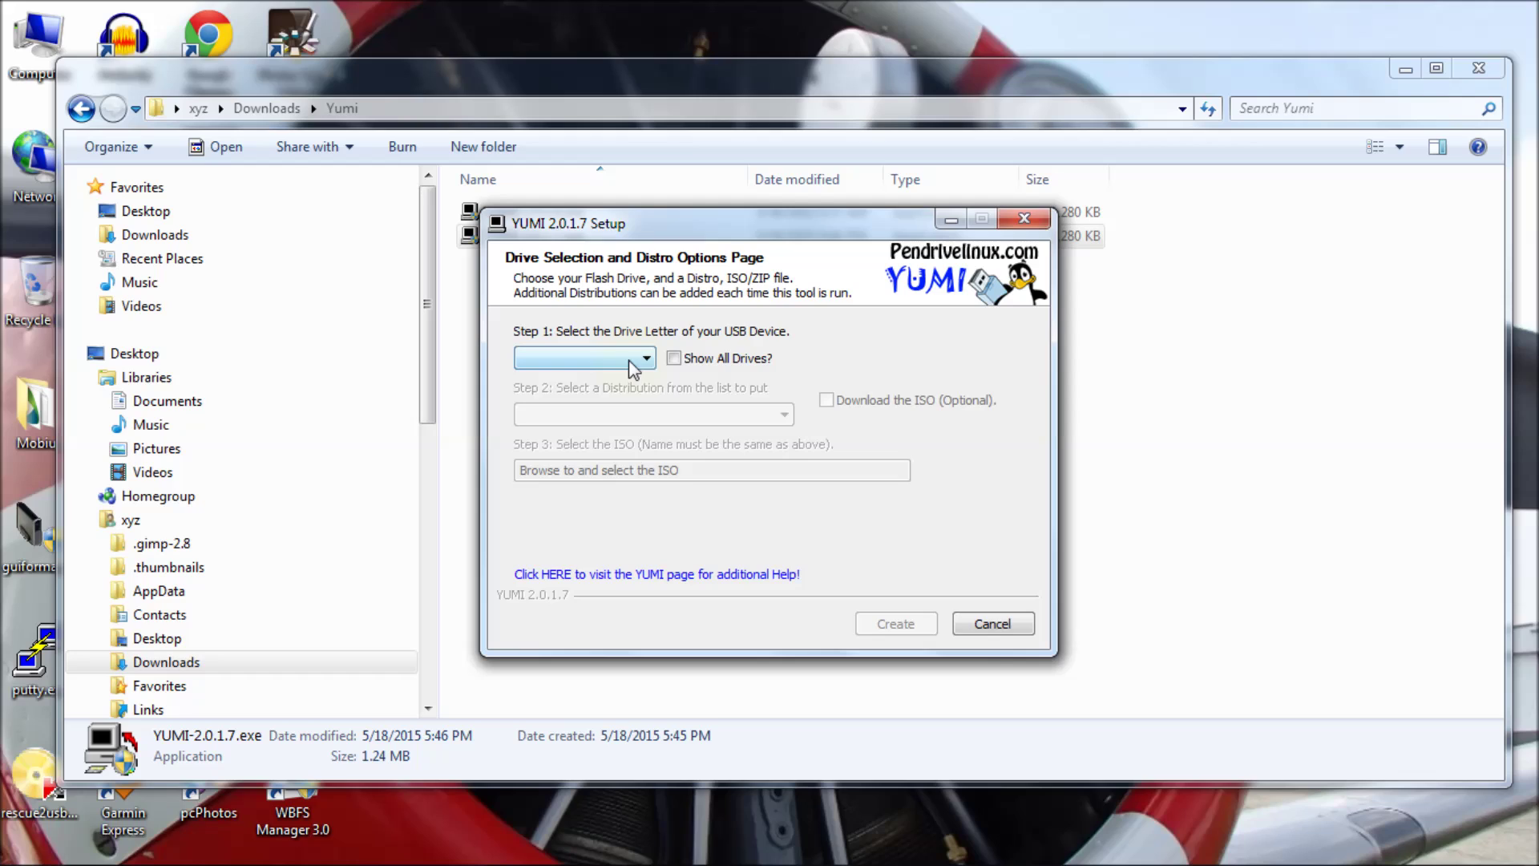
click(647, 362)
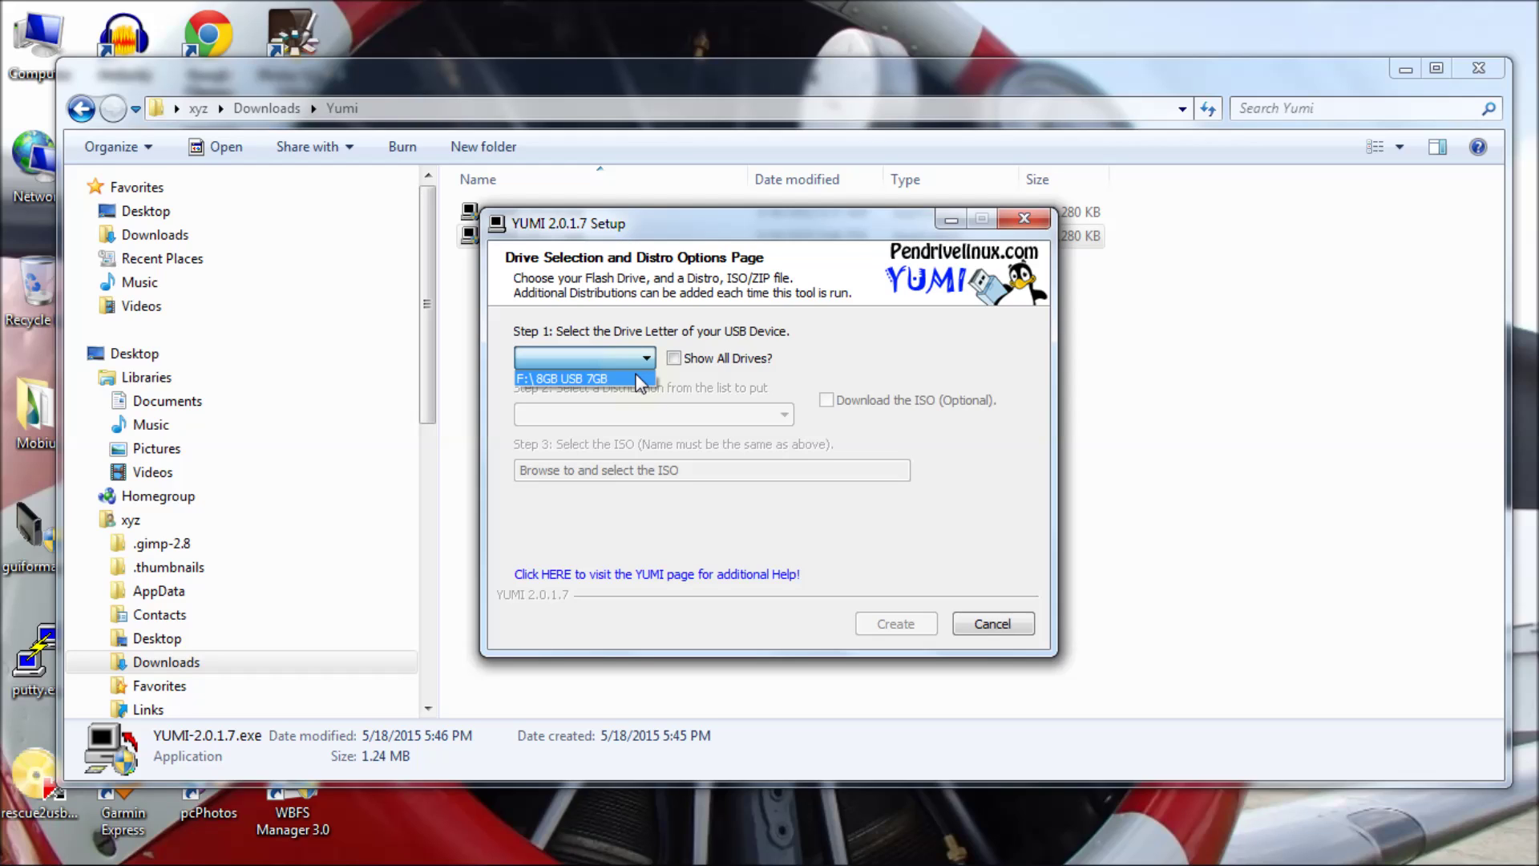
click(639, 382)
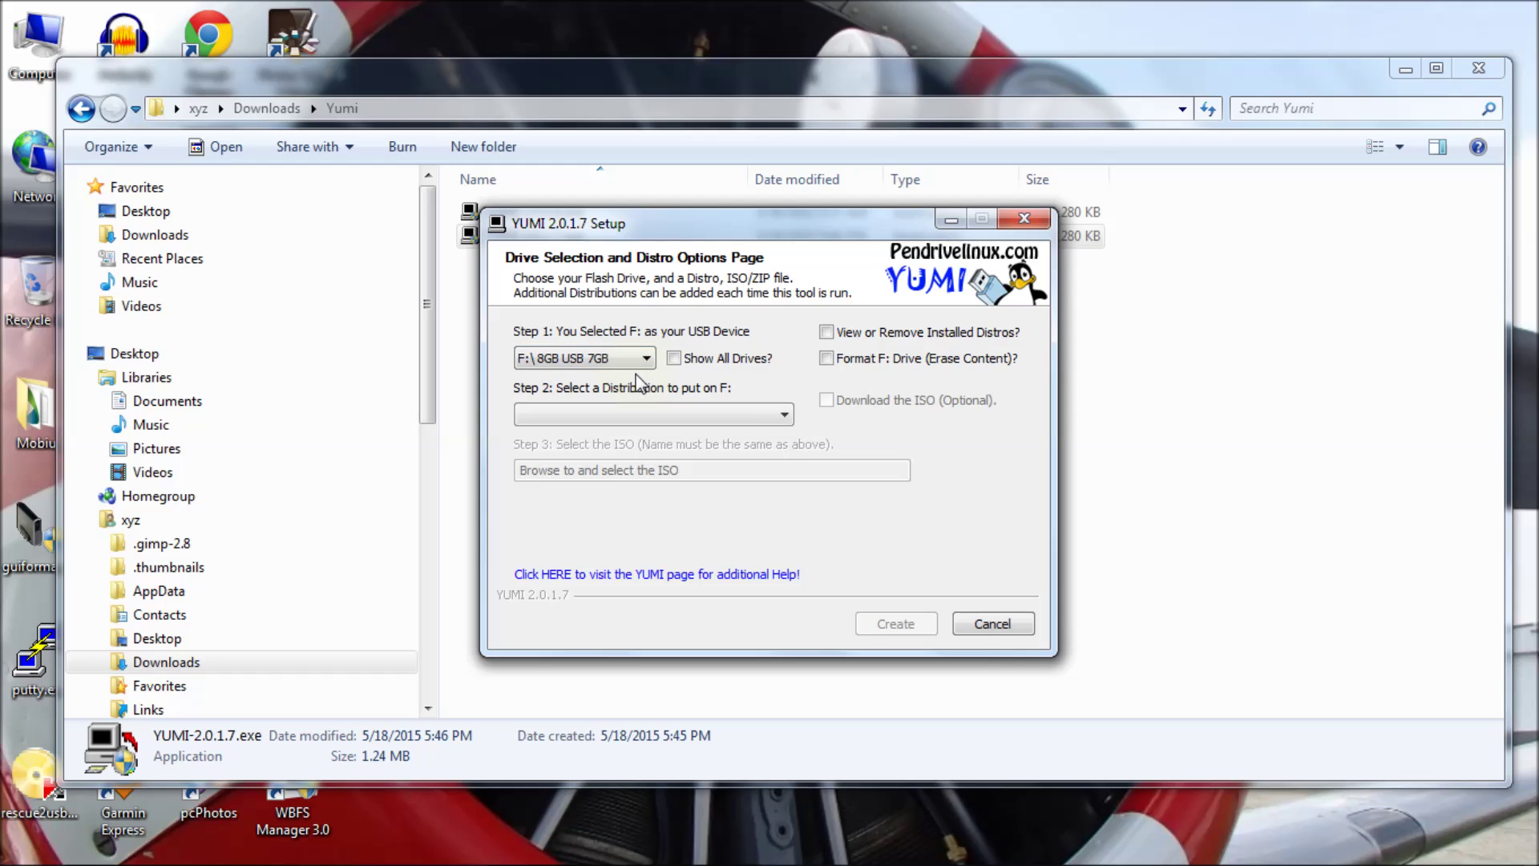
drag(426, 352, 410, 651)
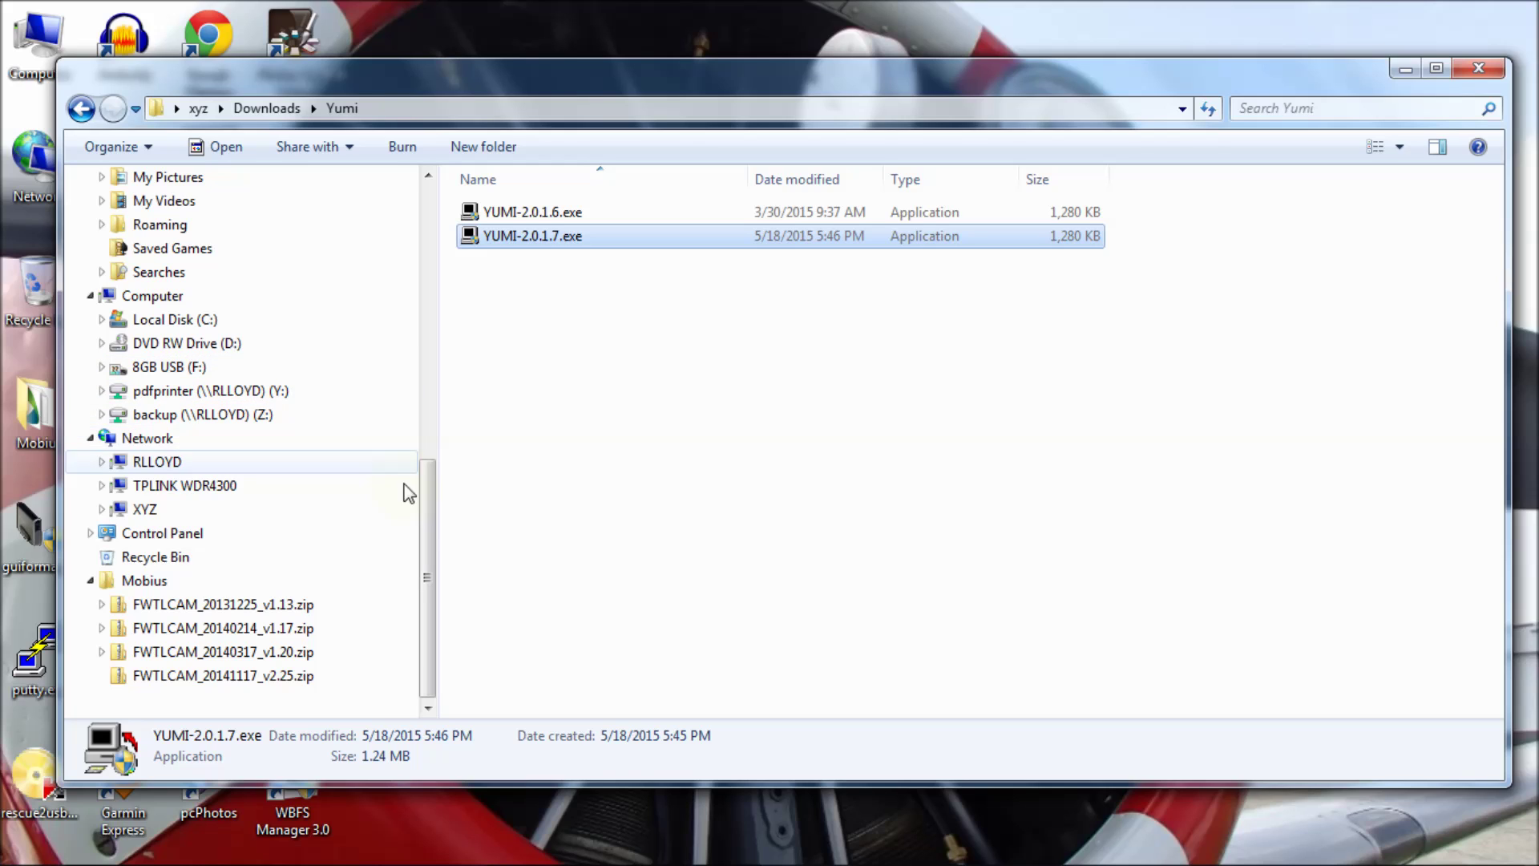
drag(424, 510, 418, 348)
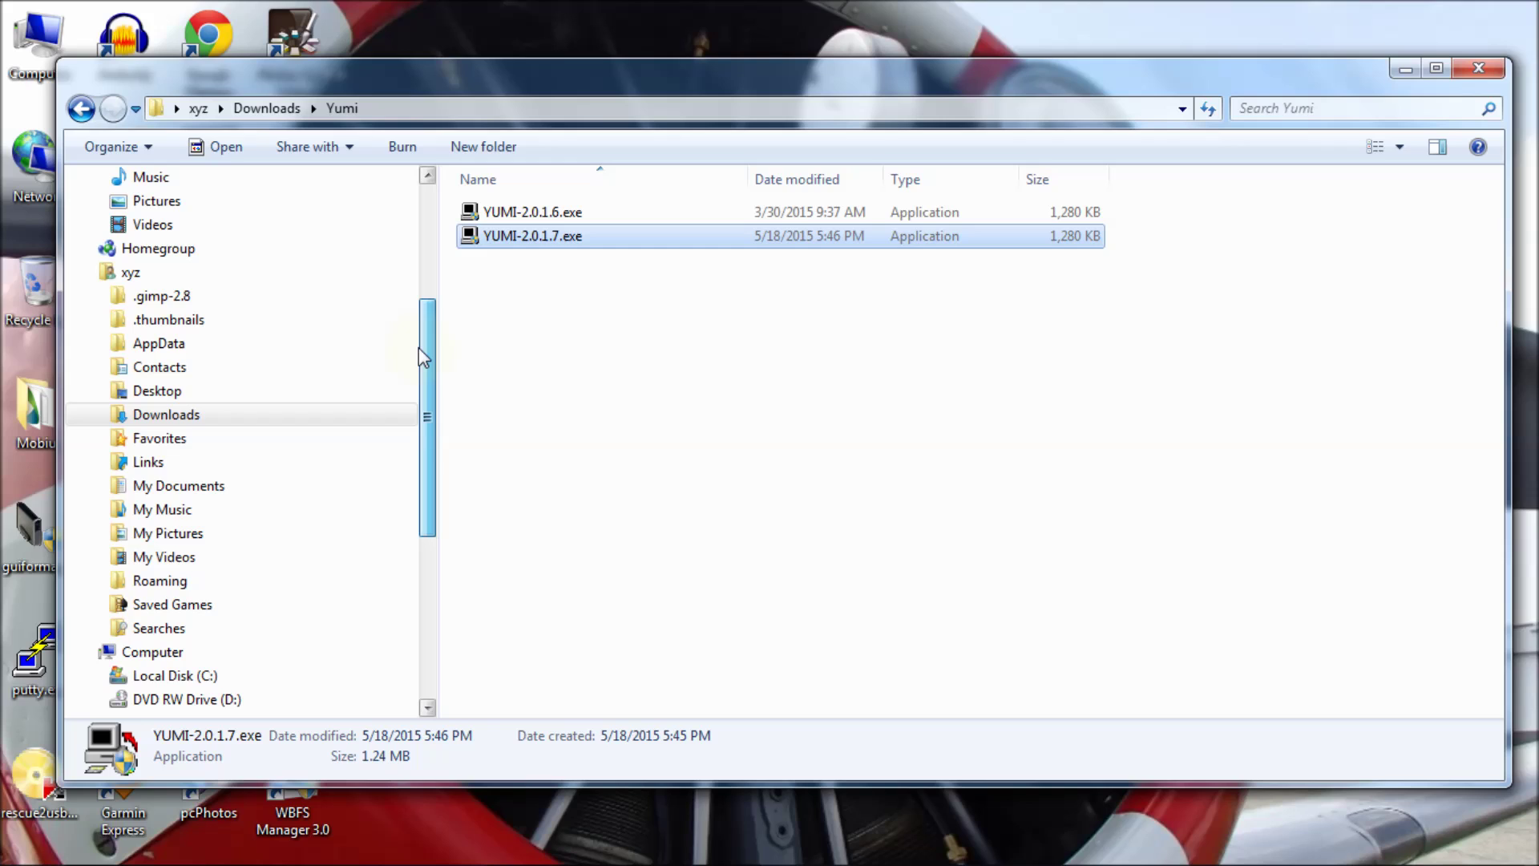
mouse_move(521, 860)
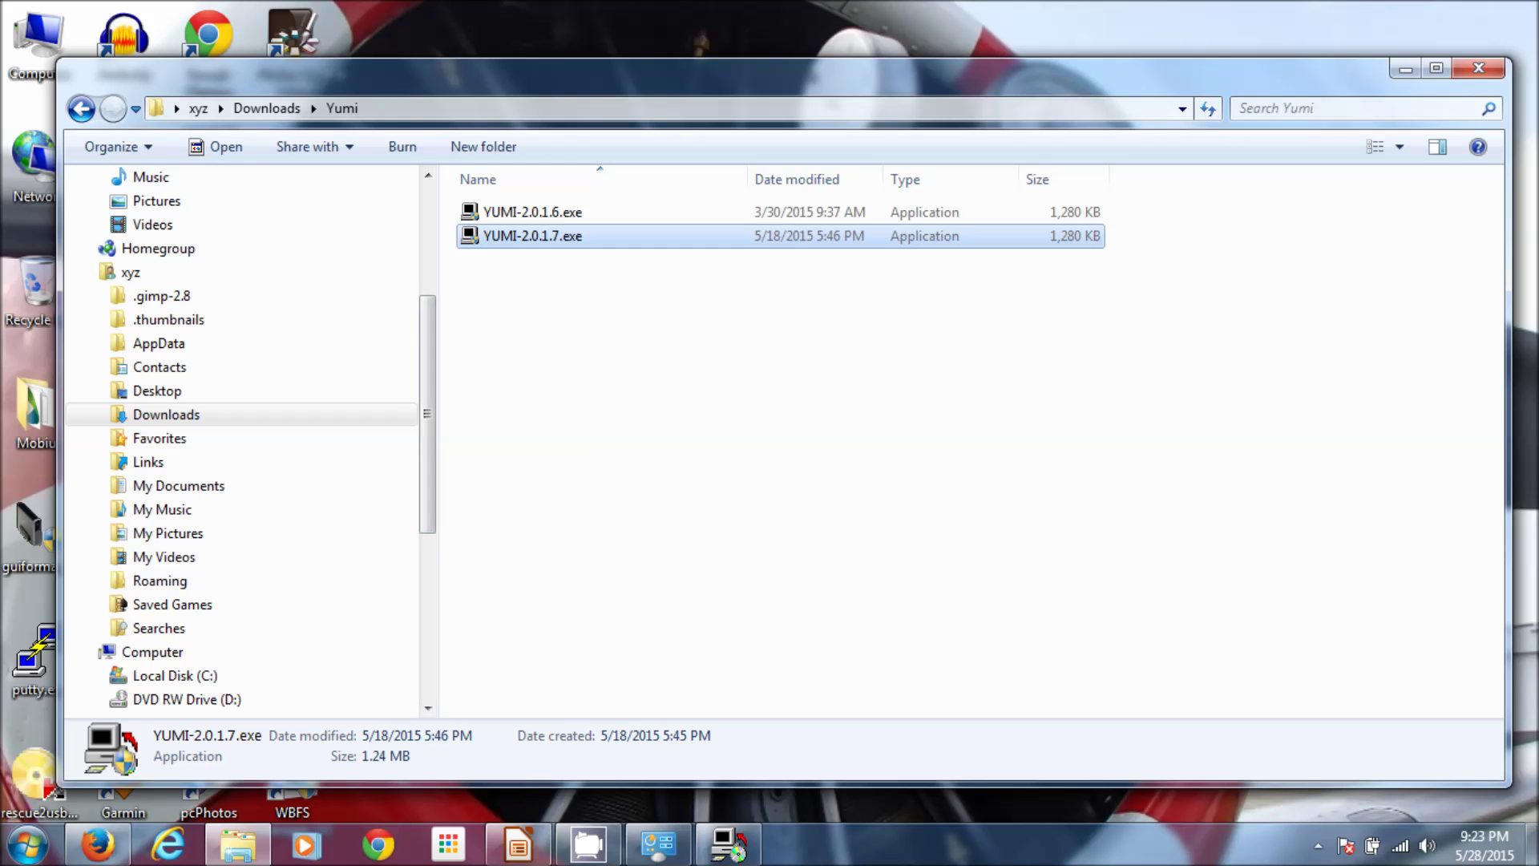
mouse_move(736, 855)
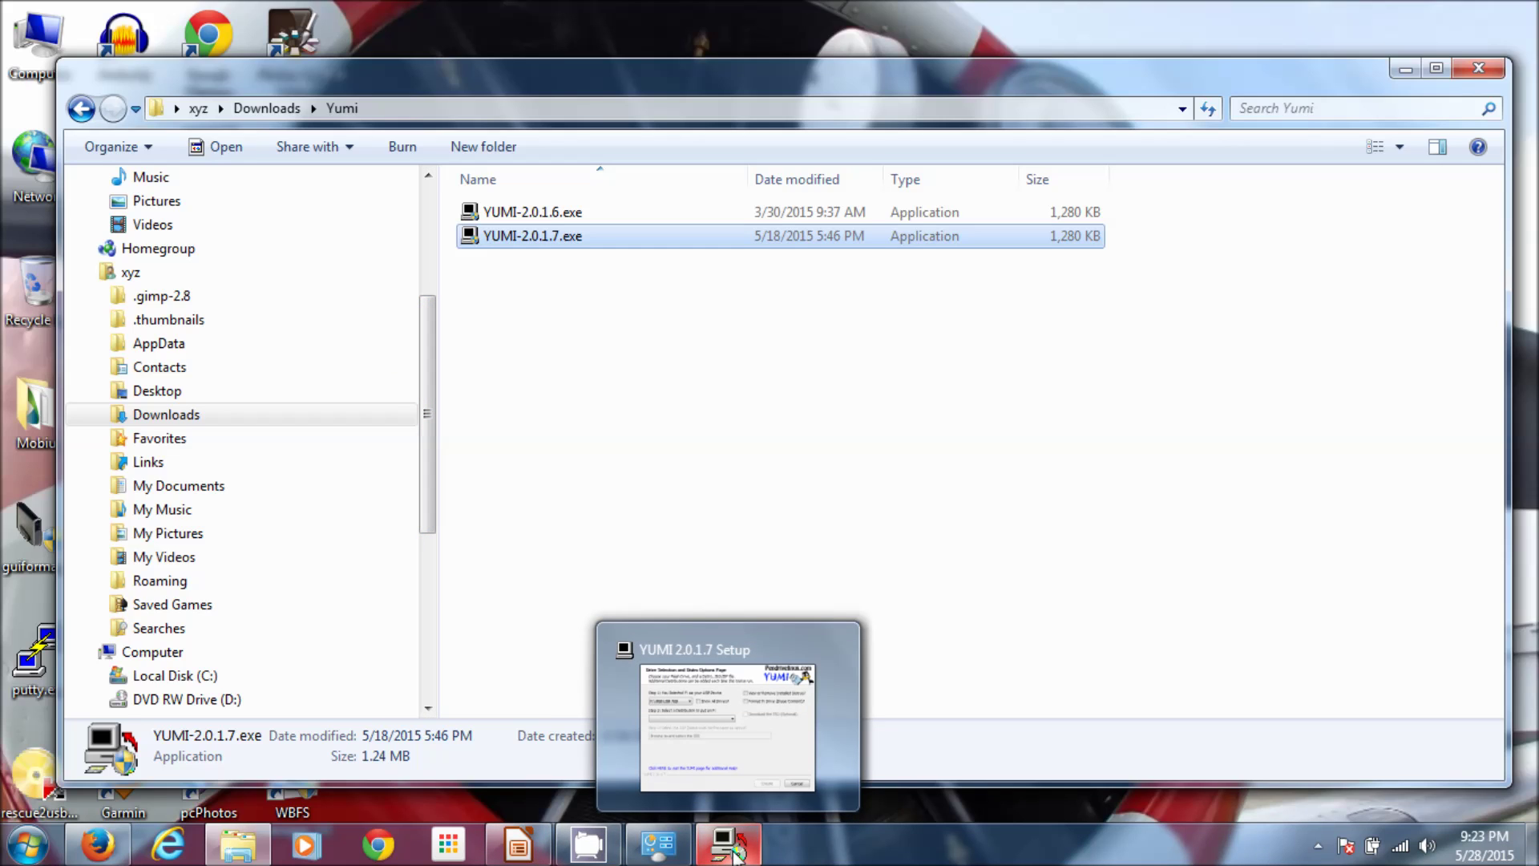
click(736, 853)
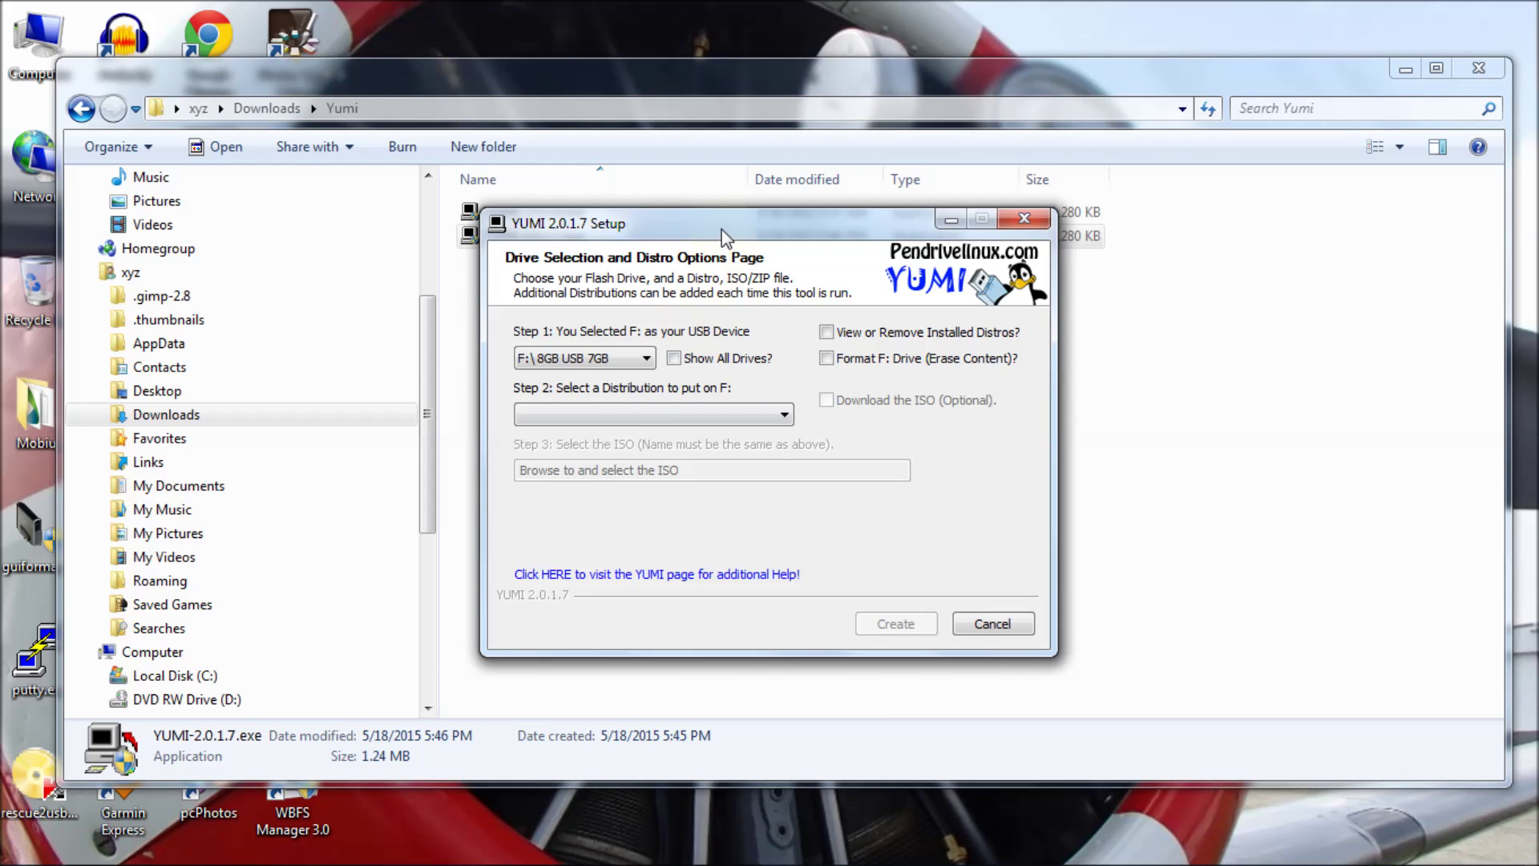
drag(722, 230, 573, 166)
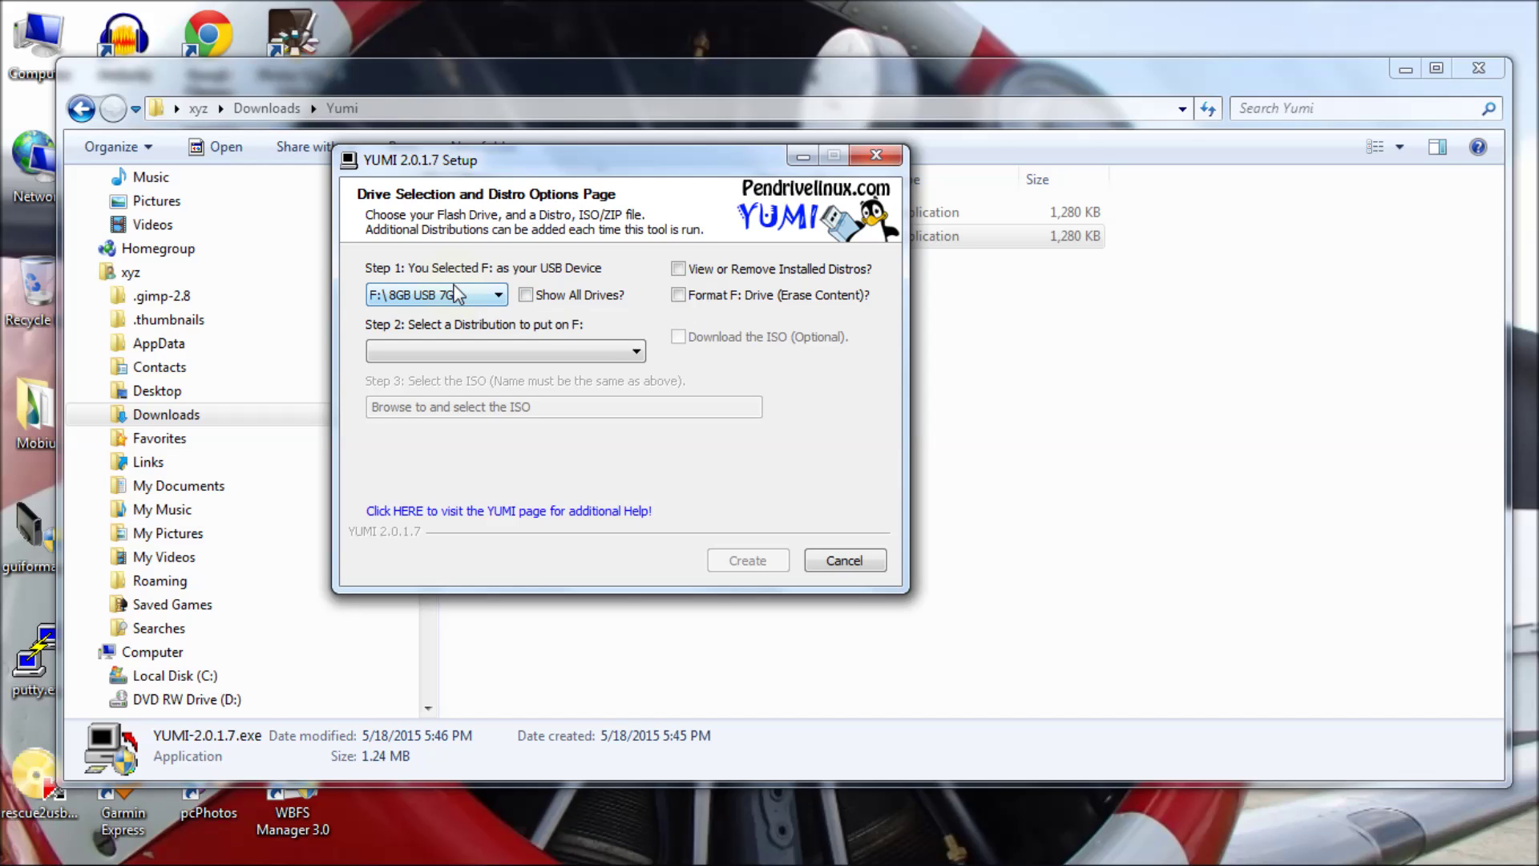
Toggle Show All Drives back off and reselect F:\ 8GB USB 7GB from the USB-only list
click(532, 303)
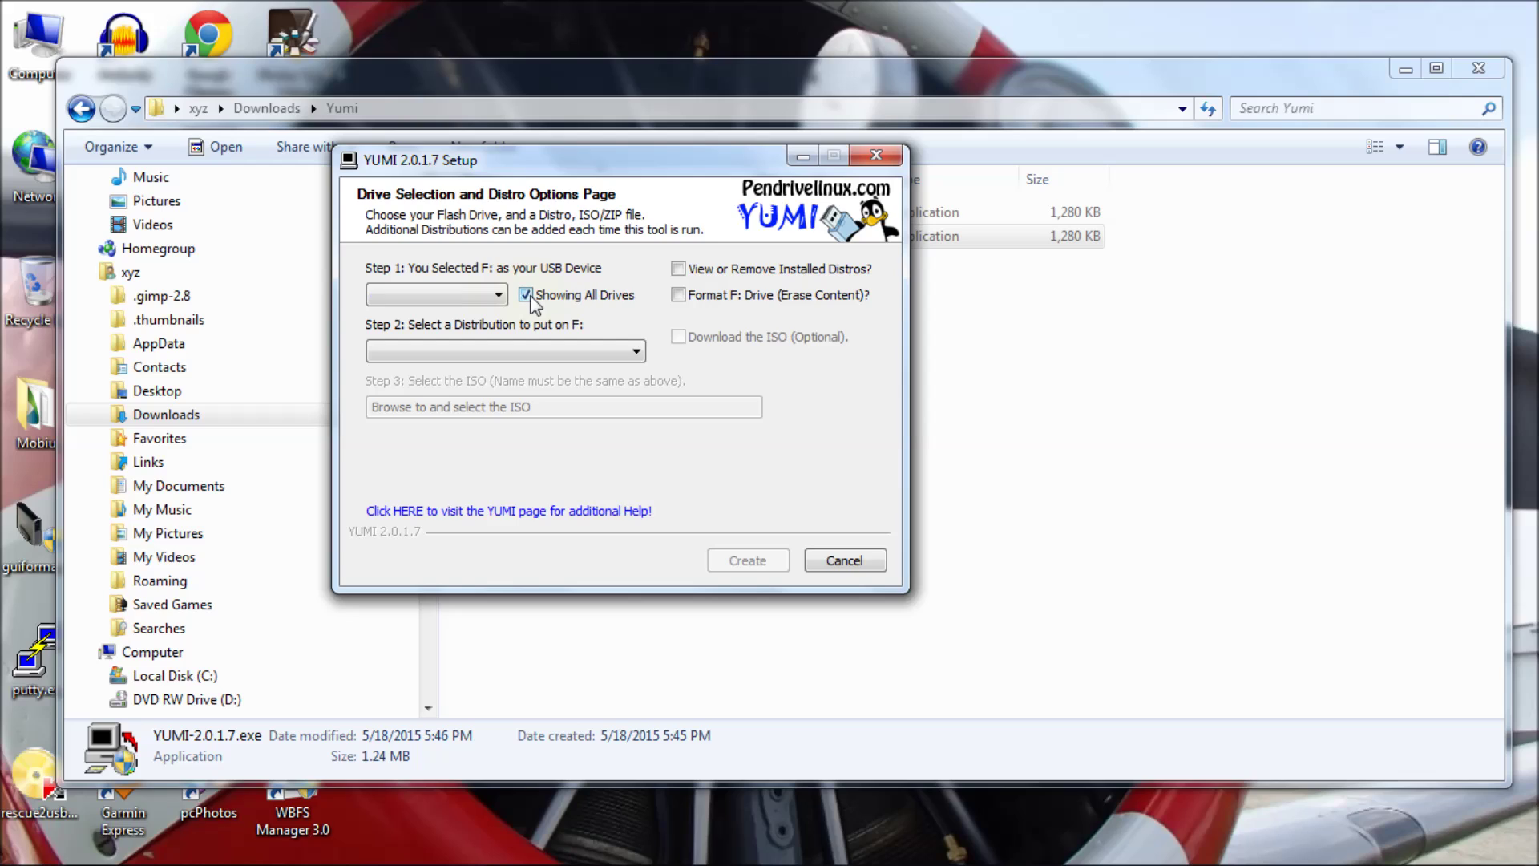
click(498, 298)
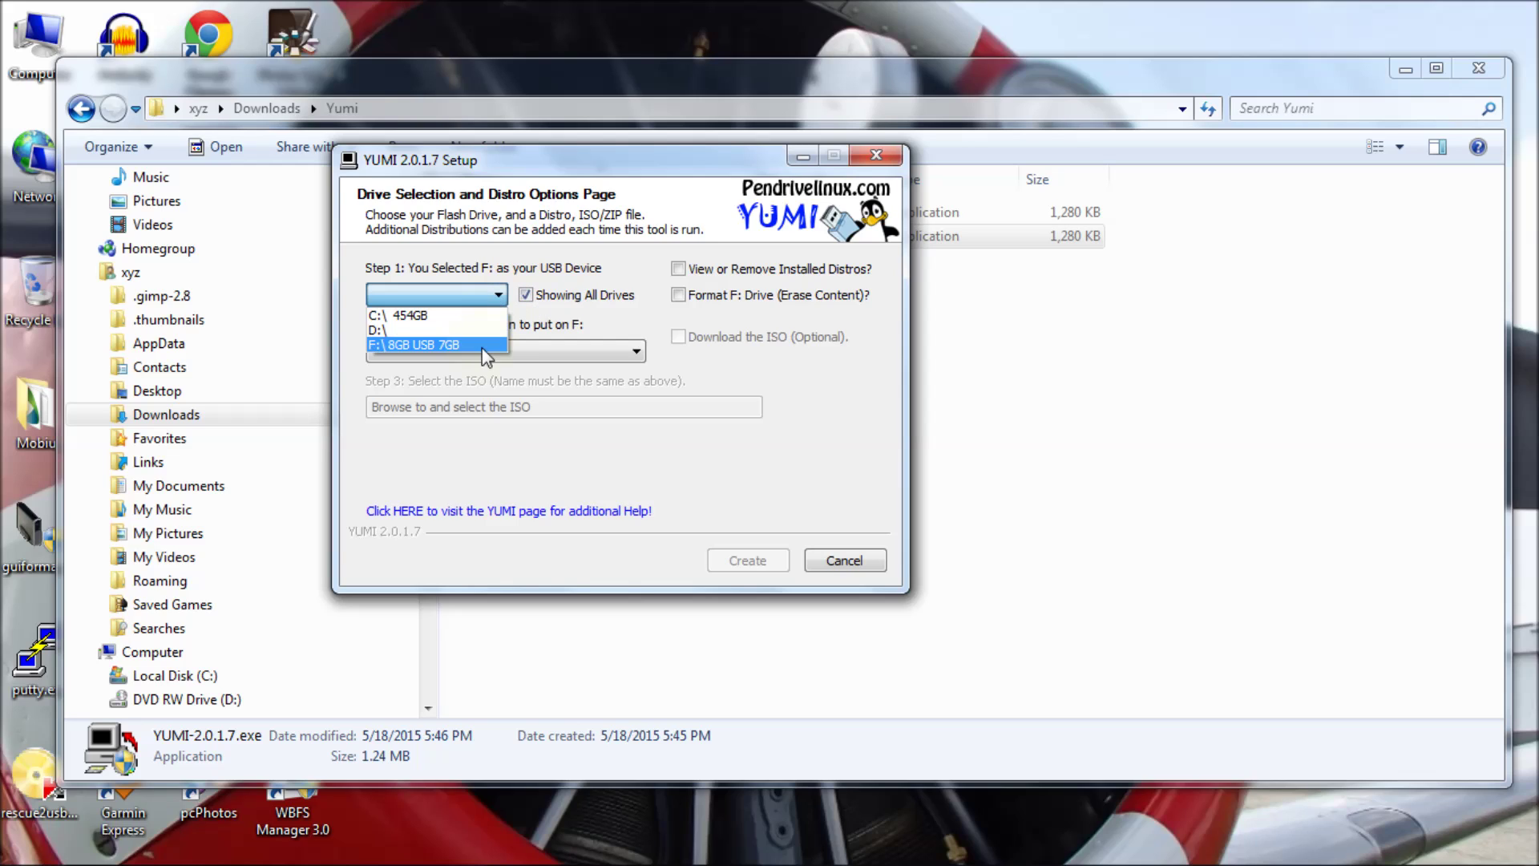
click(529, 294)
click(530, 295)
click(501, 295)
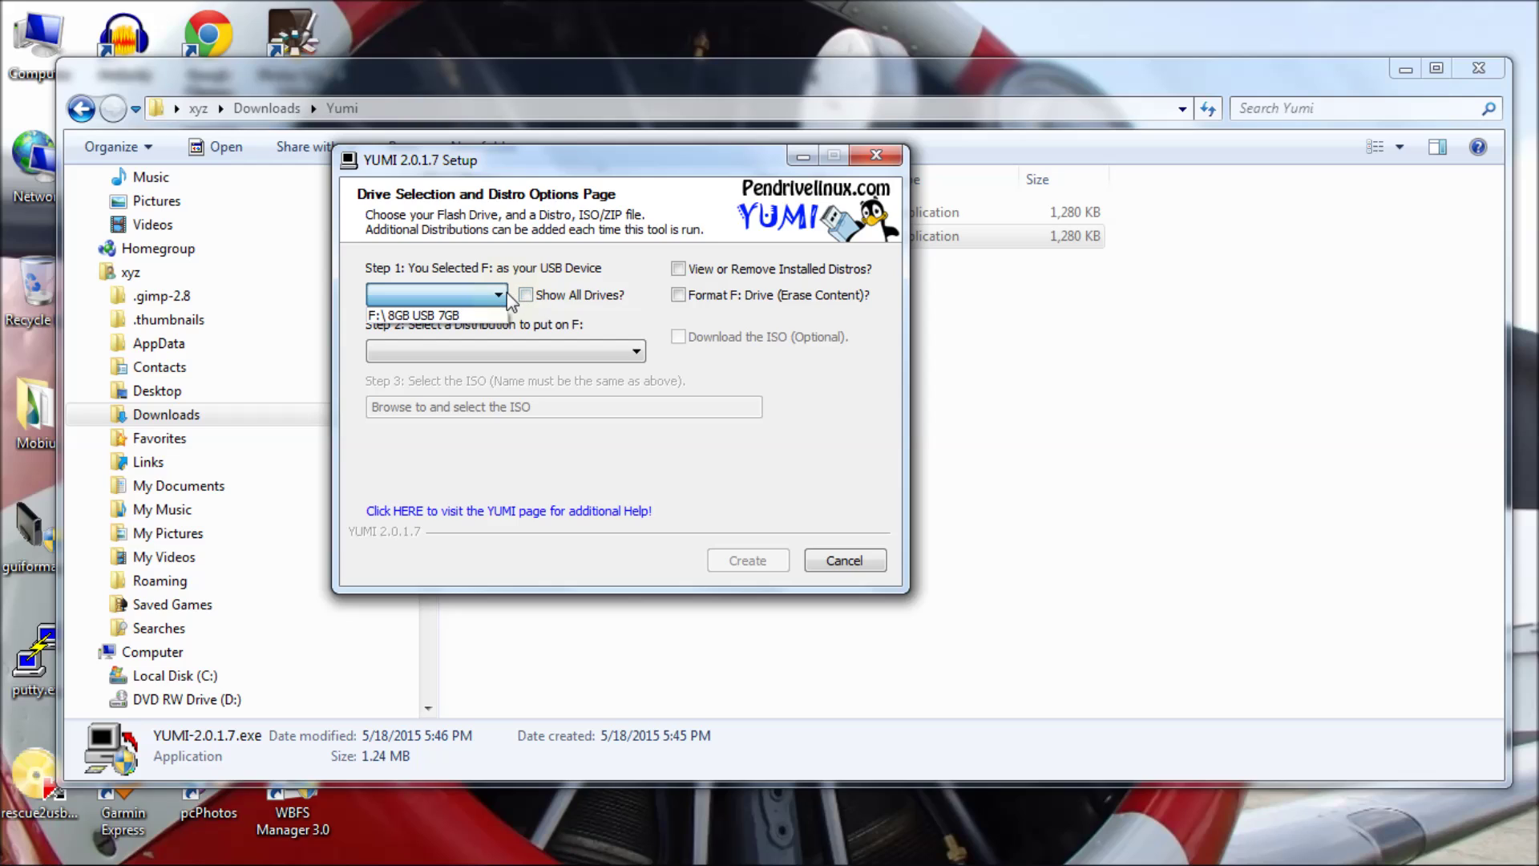
click(464, 316)
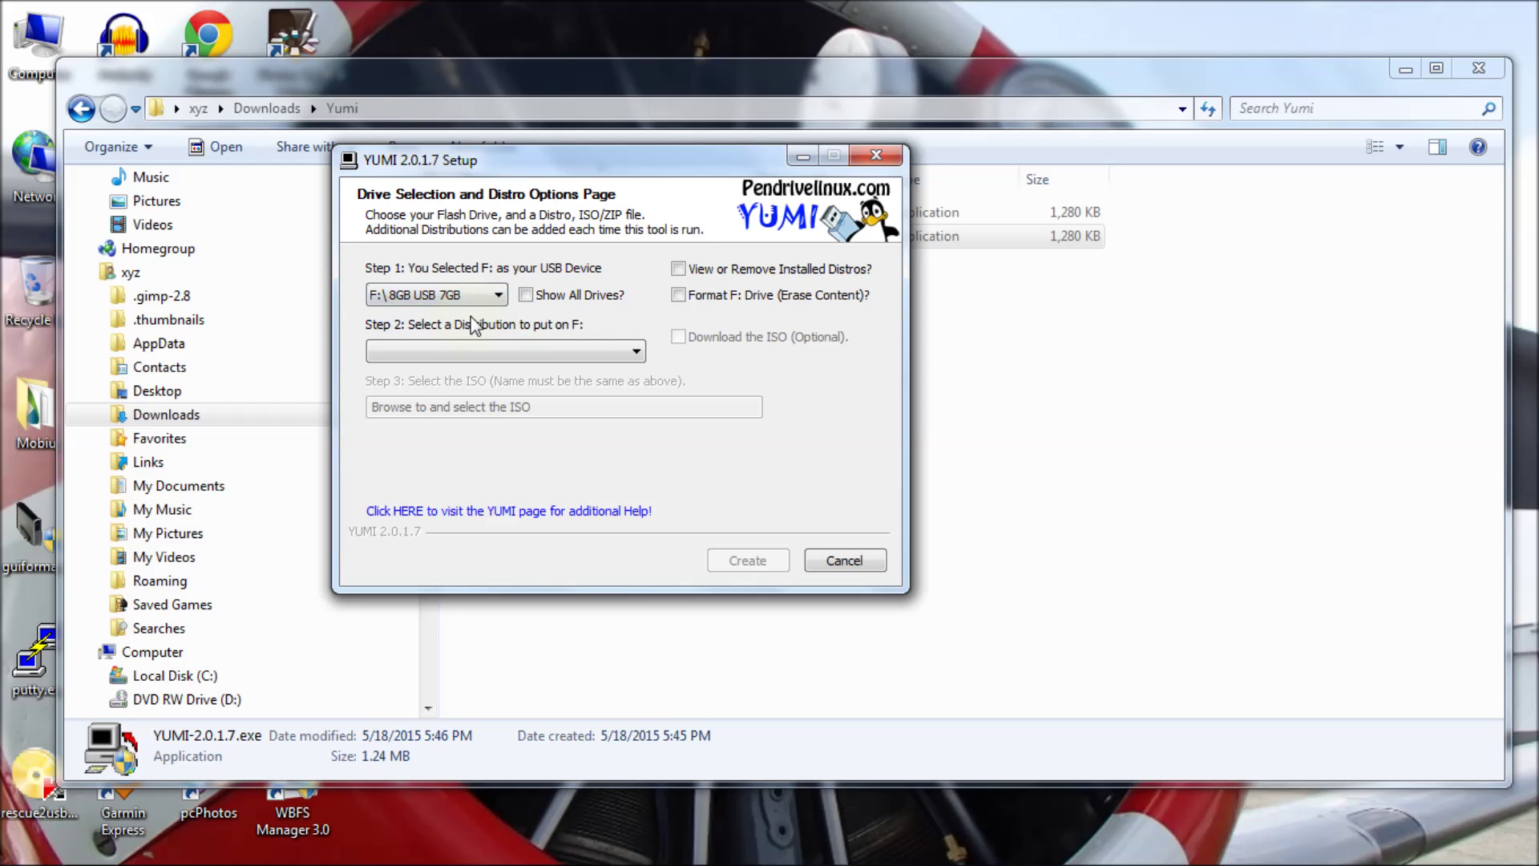
Choose Windows Vista/7/8 Installer as the distribution for the F: drive
click(634, 354)
drag(633, 396, 637, 751)
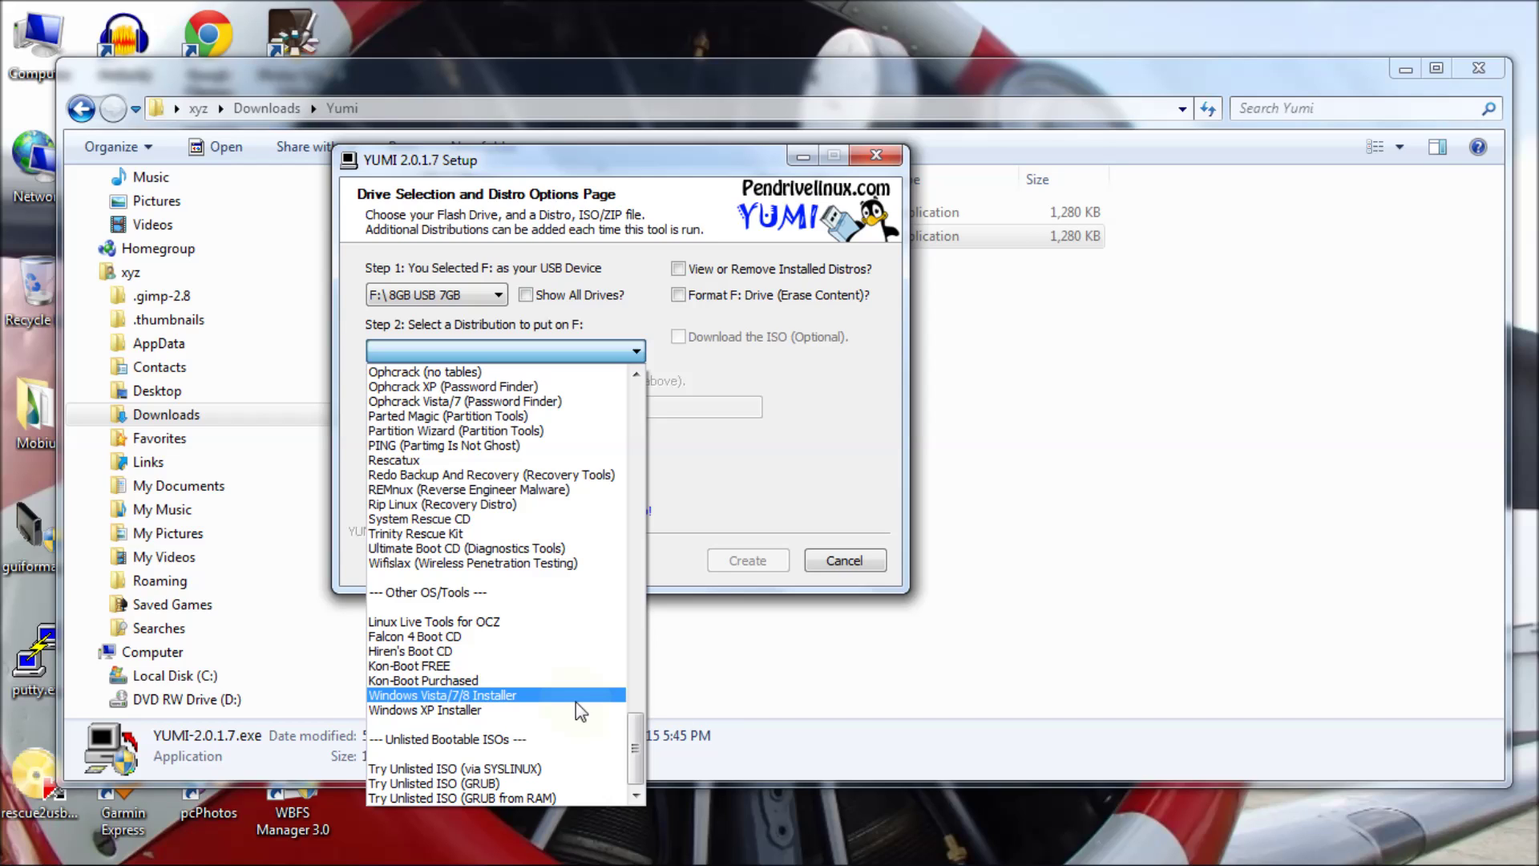
click(490, 696)
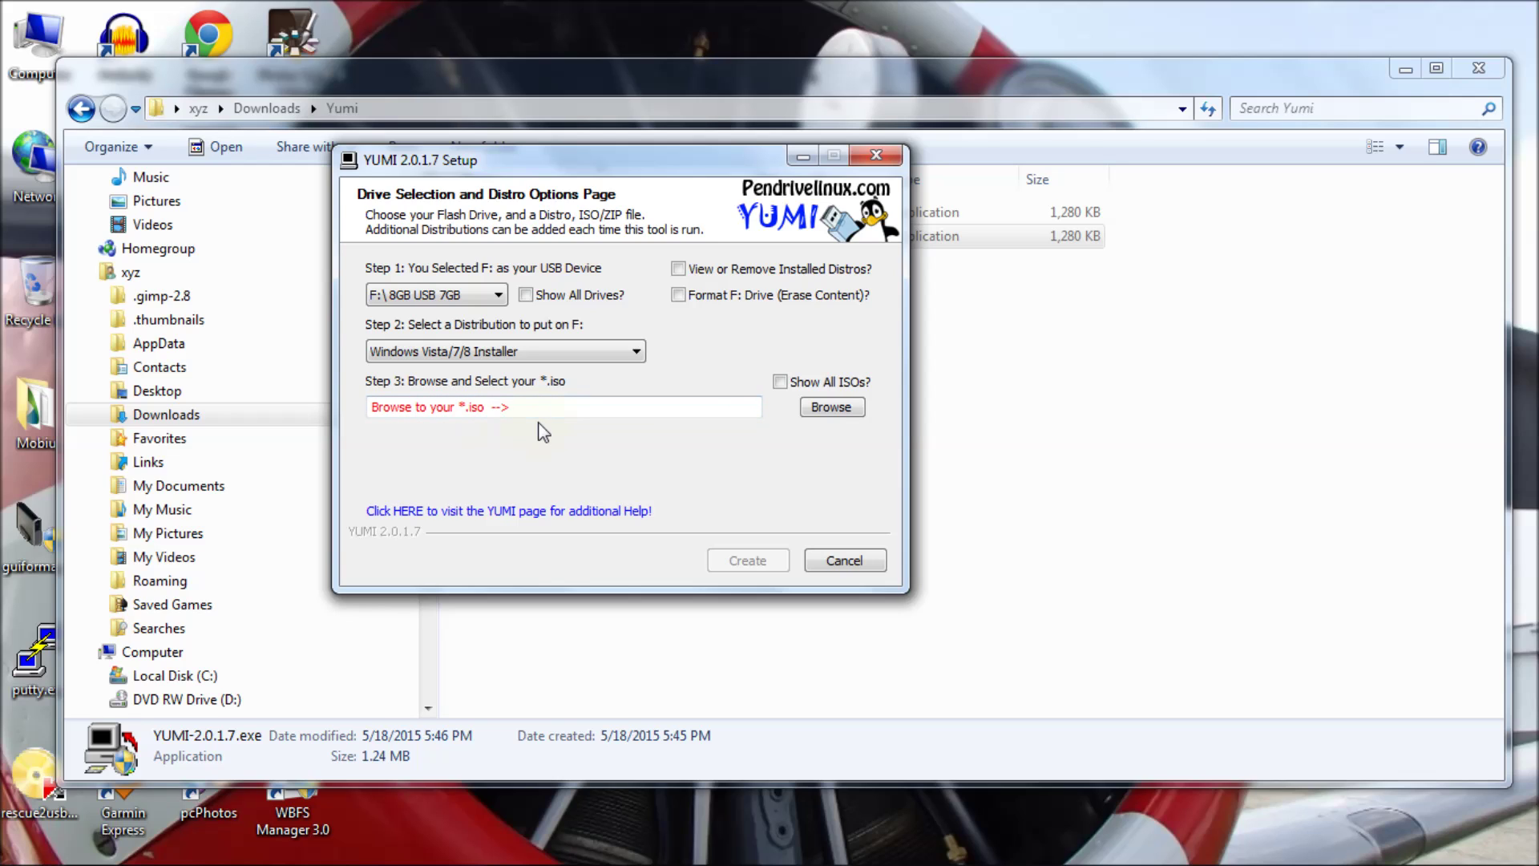
Browse to Downloads and select Windows.iso as the image to add
click(832, 411)
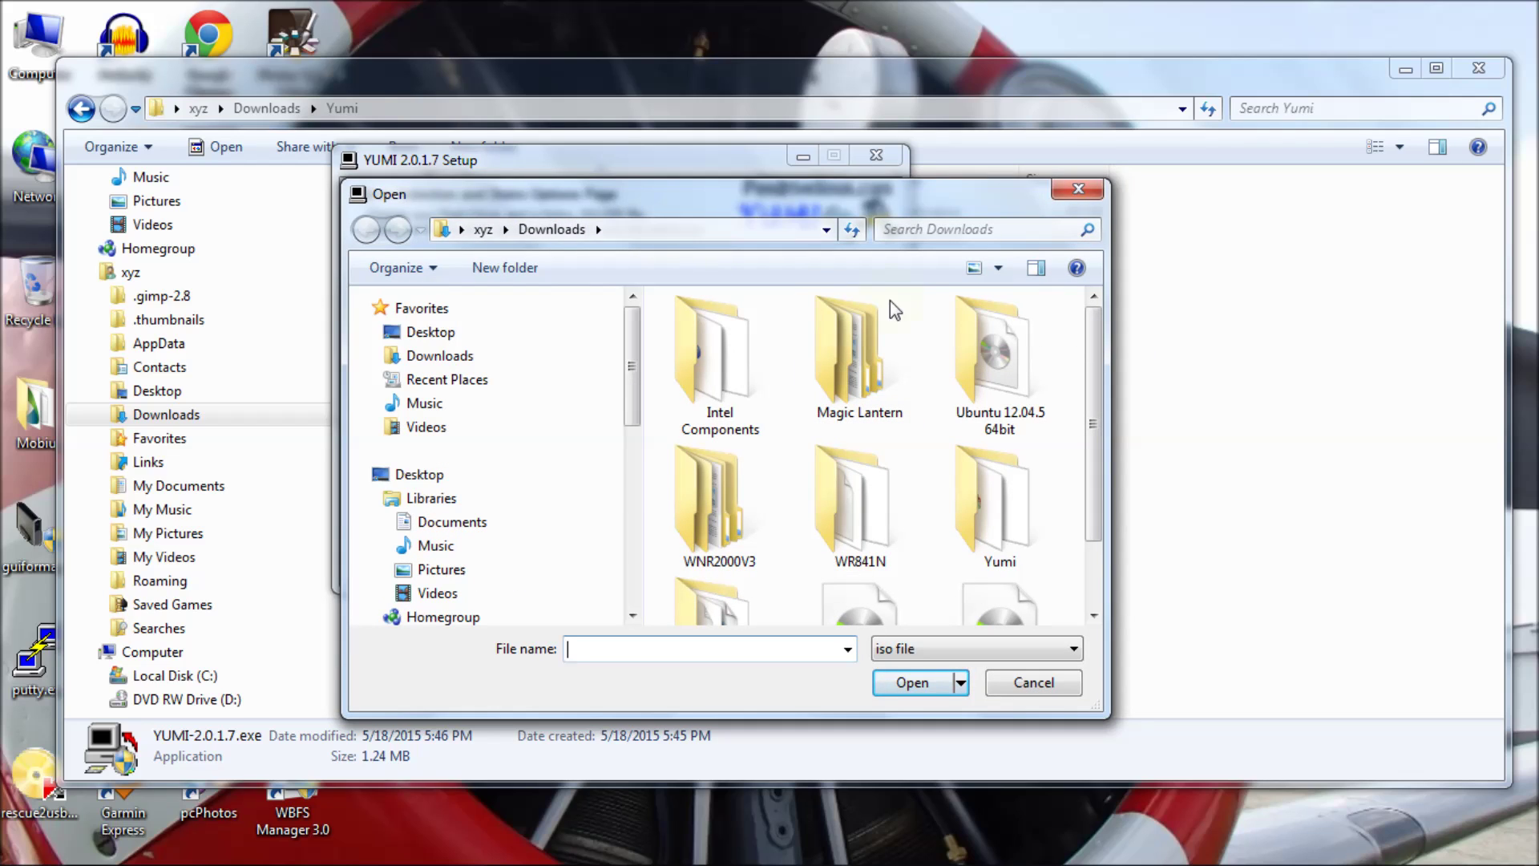
drag(1092, 352, 1093, 464)
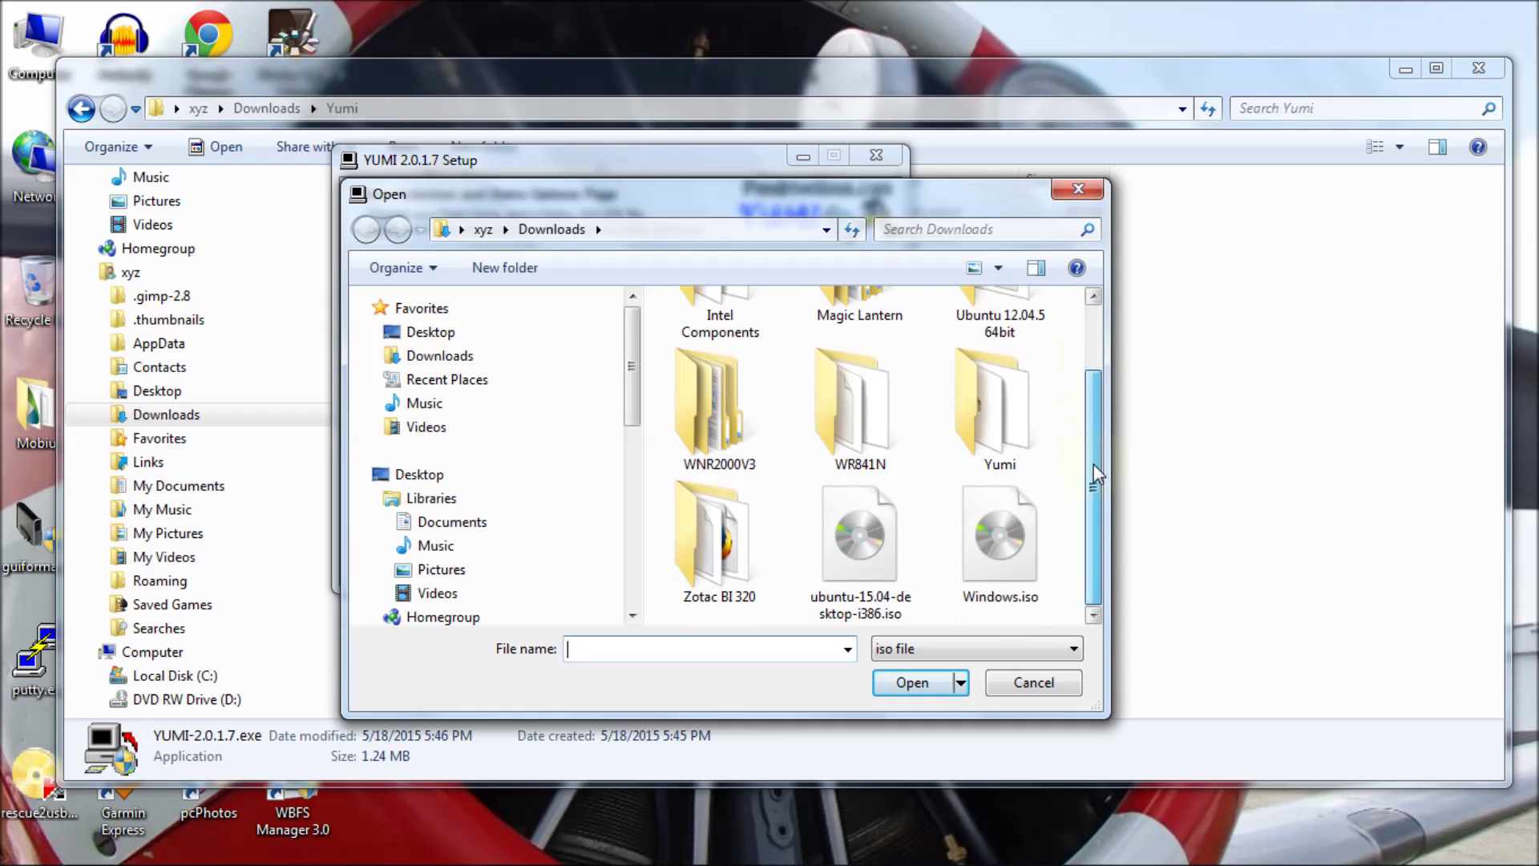
click(994, 555)
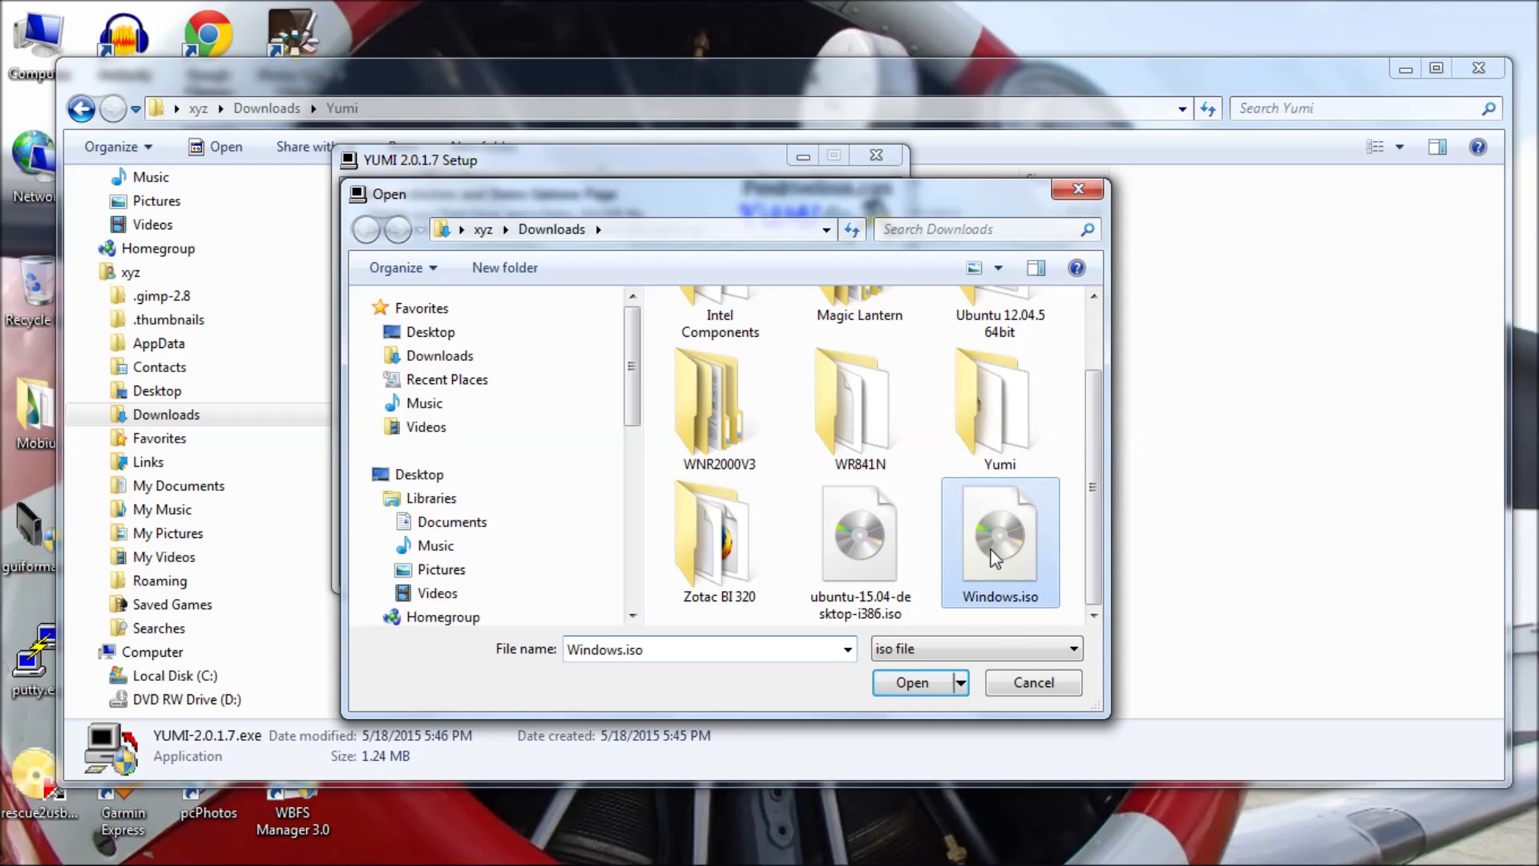
click(913, 682)
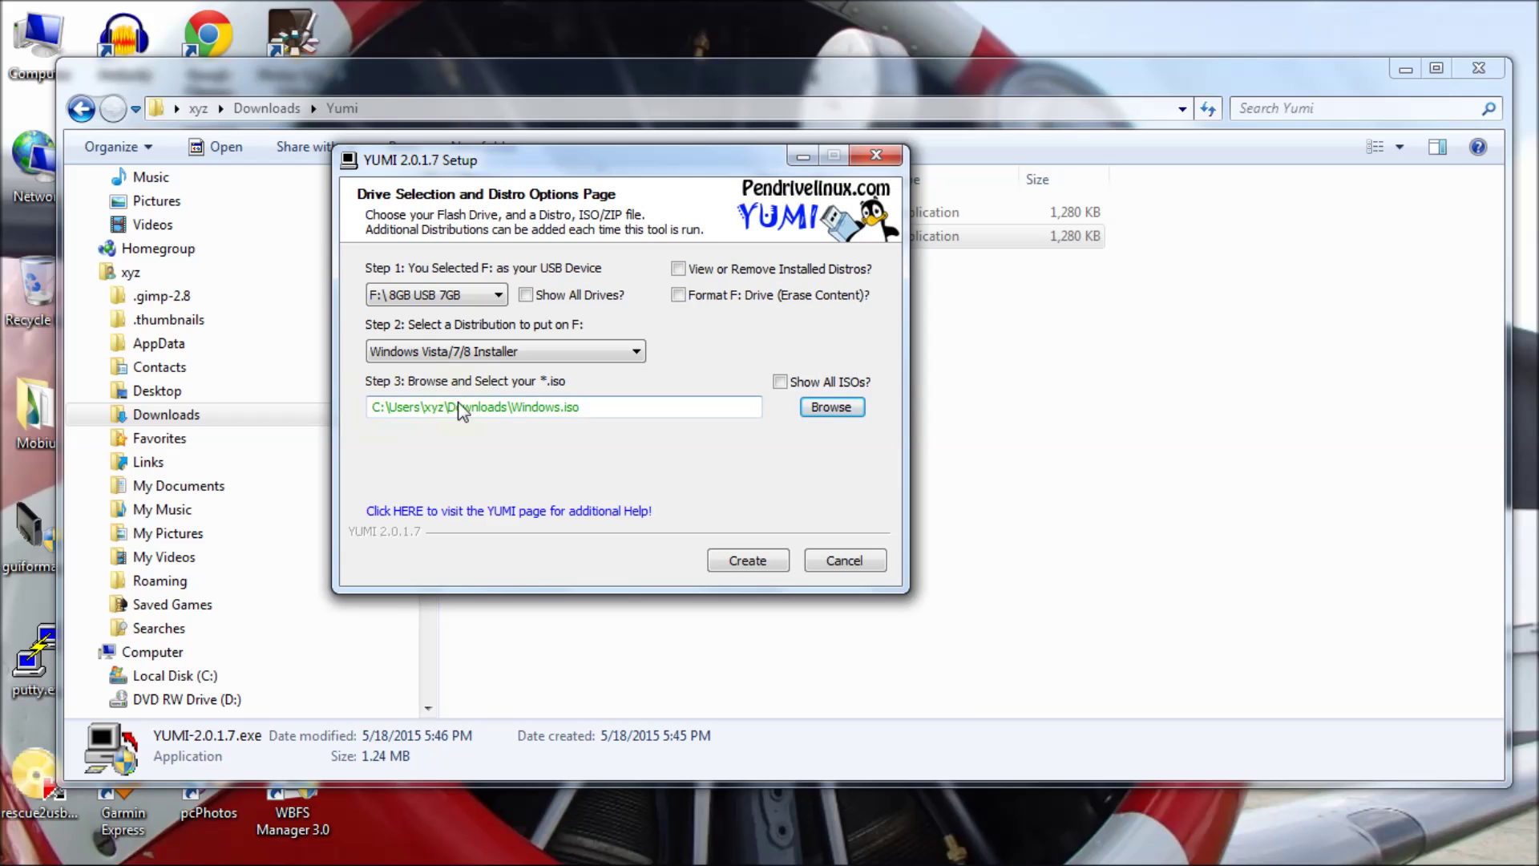
Create the drive and confirm overwriting F:'s boot record and label to install the Windows installer
click(748, 560)
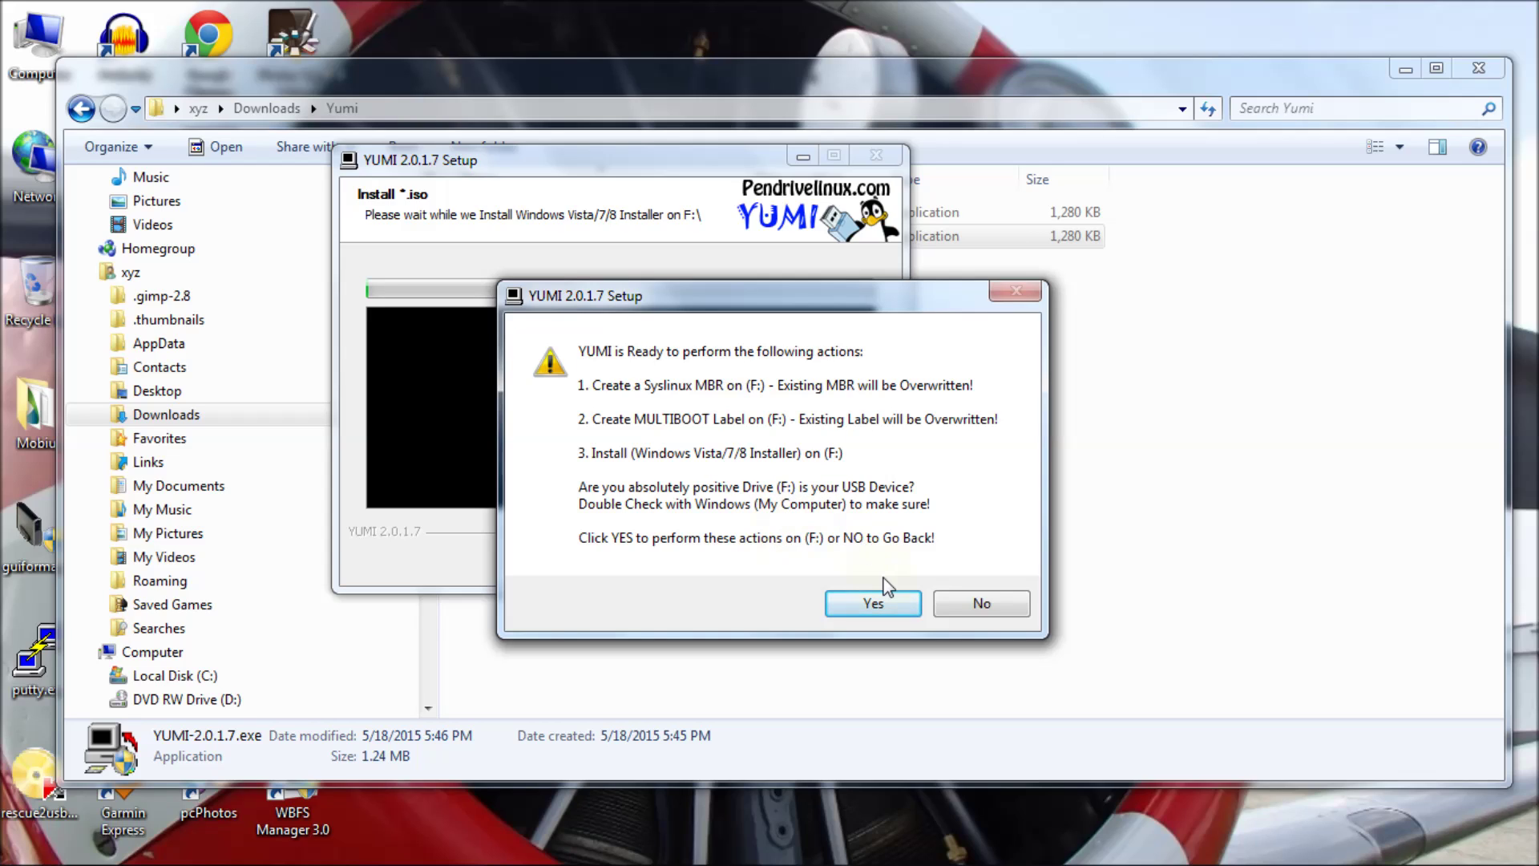
click(873, 603)
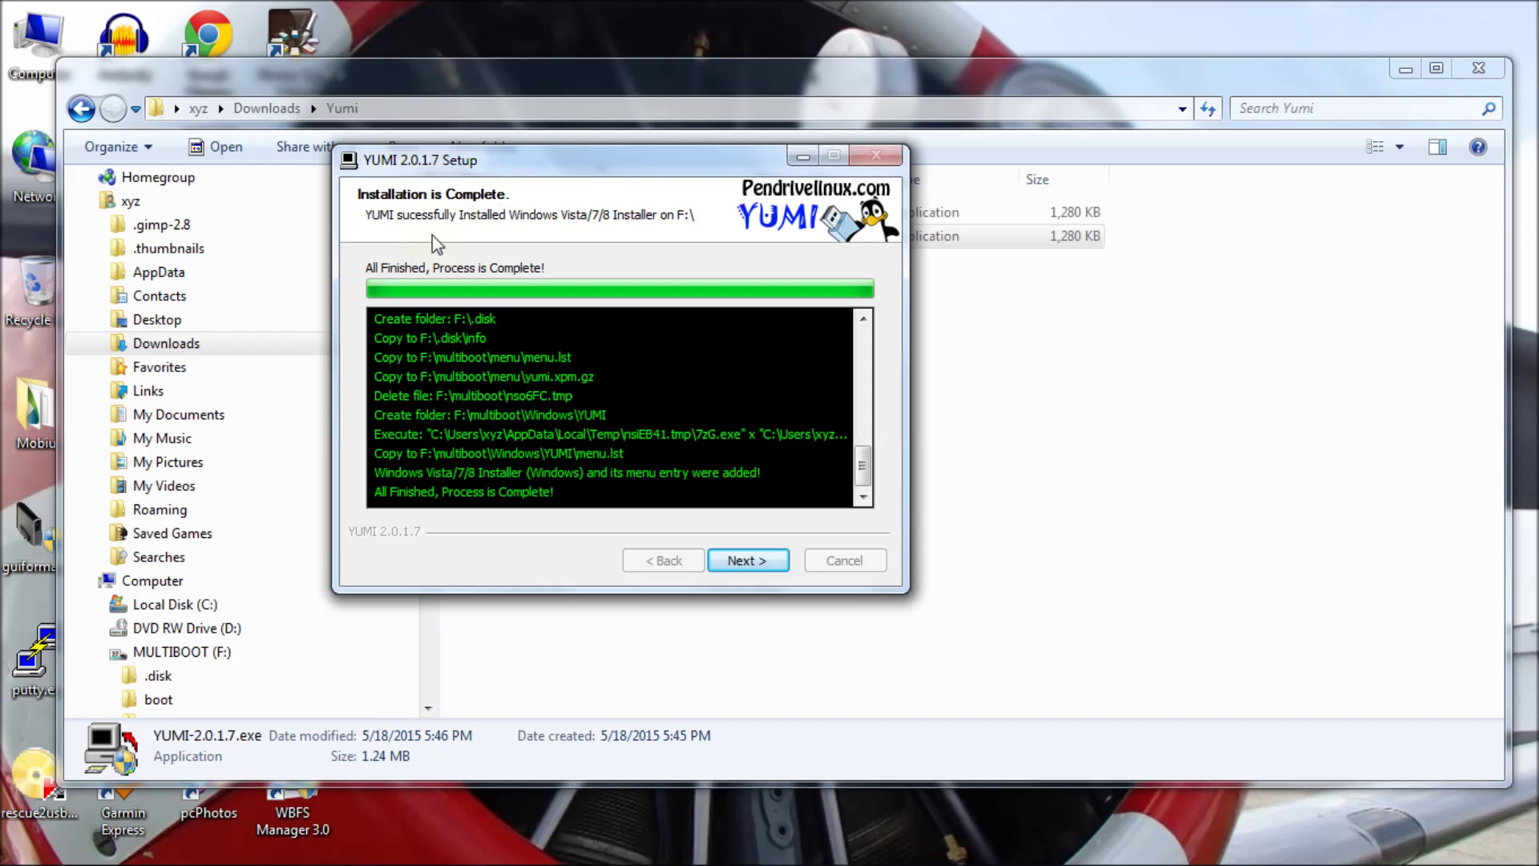
Finish the YUMI wizard without adding more ISOs and close the Yumi folder window
click(765, 565)
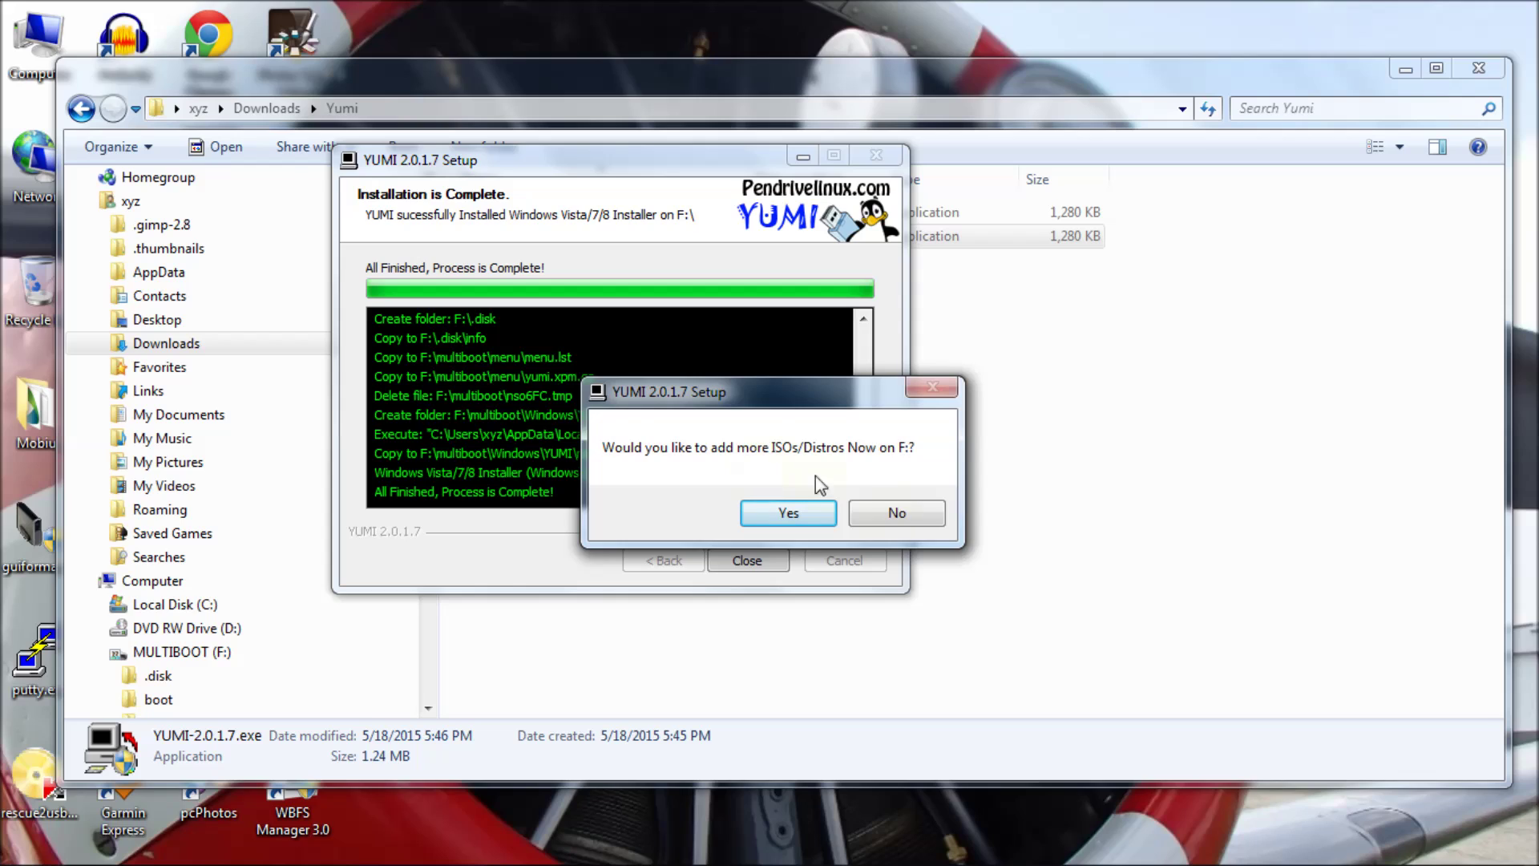
click(921, 520)
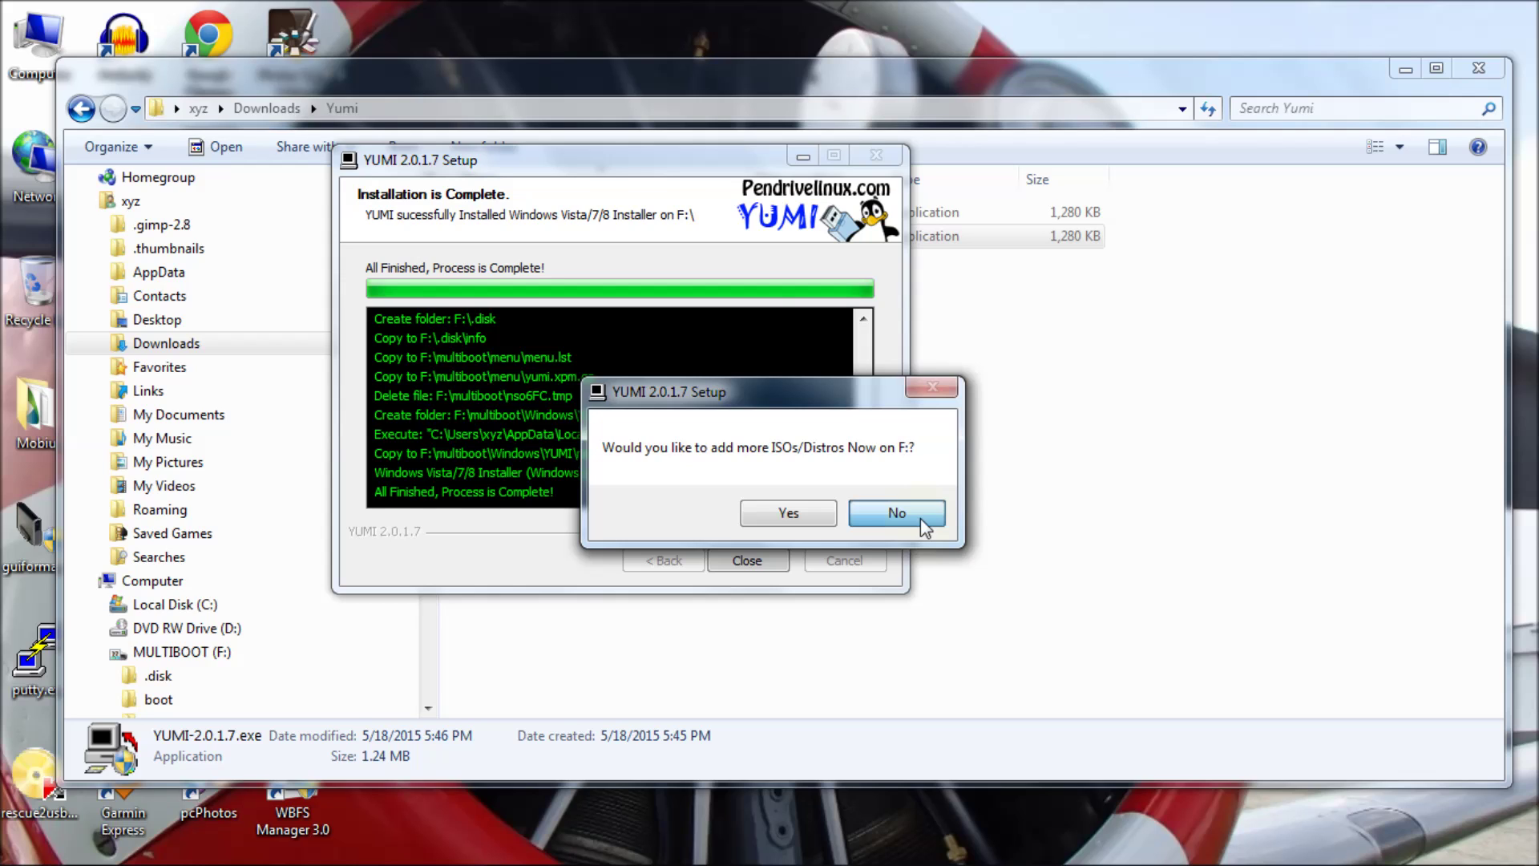
click(922, 520)
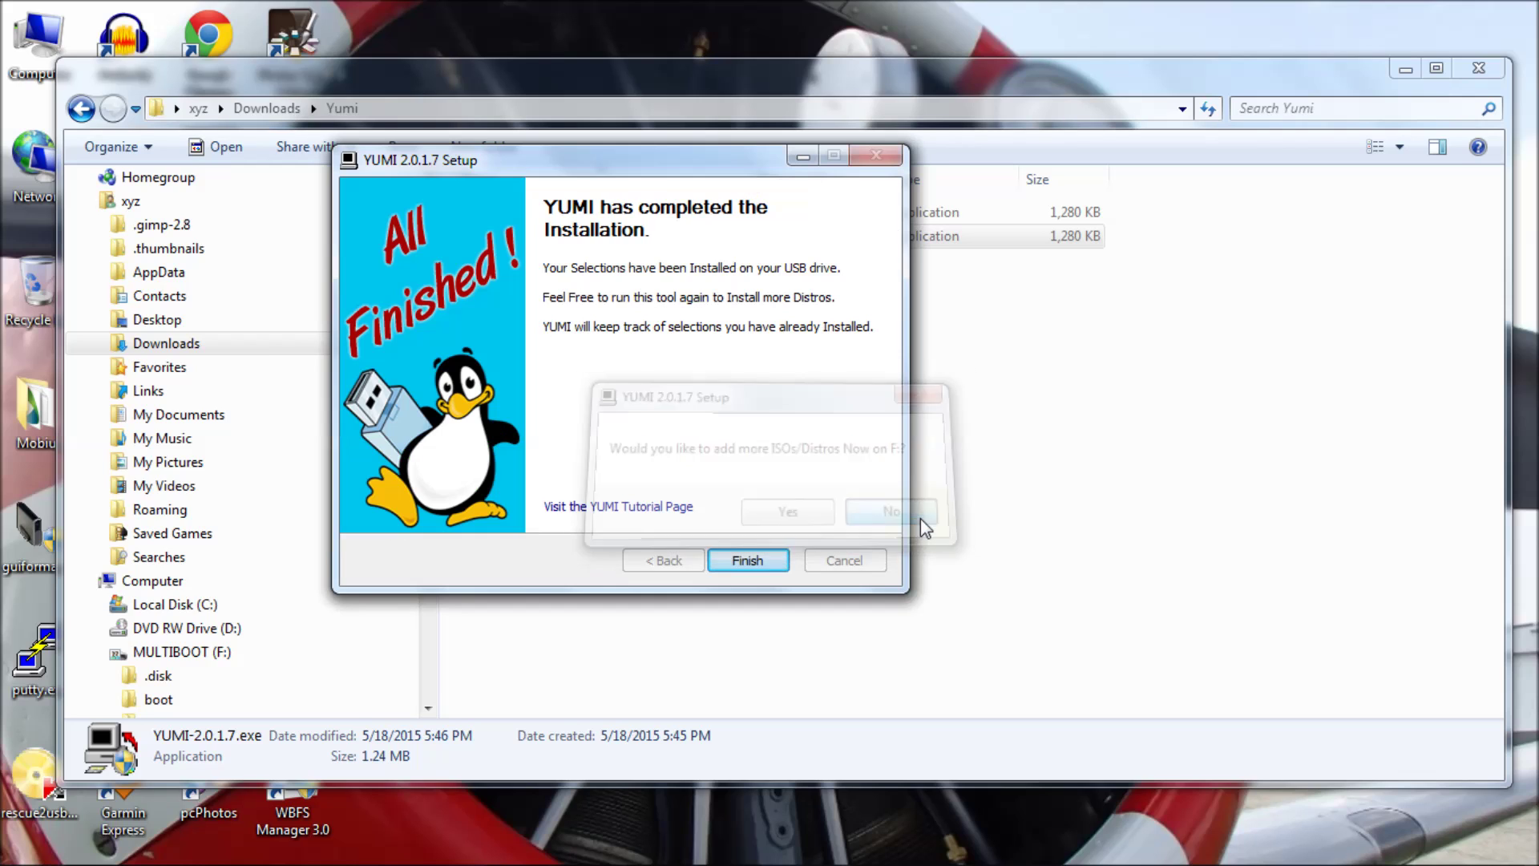
click(739, 561)
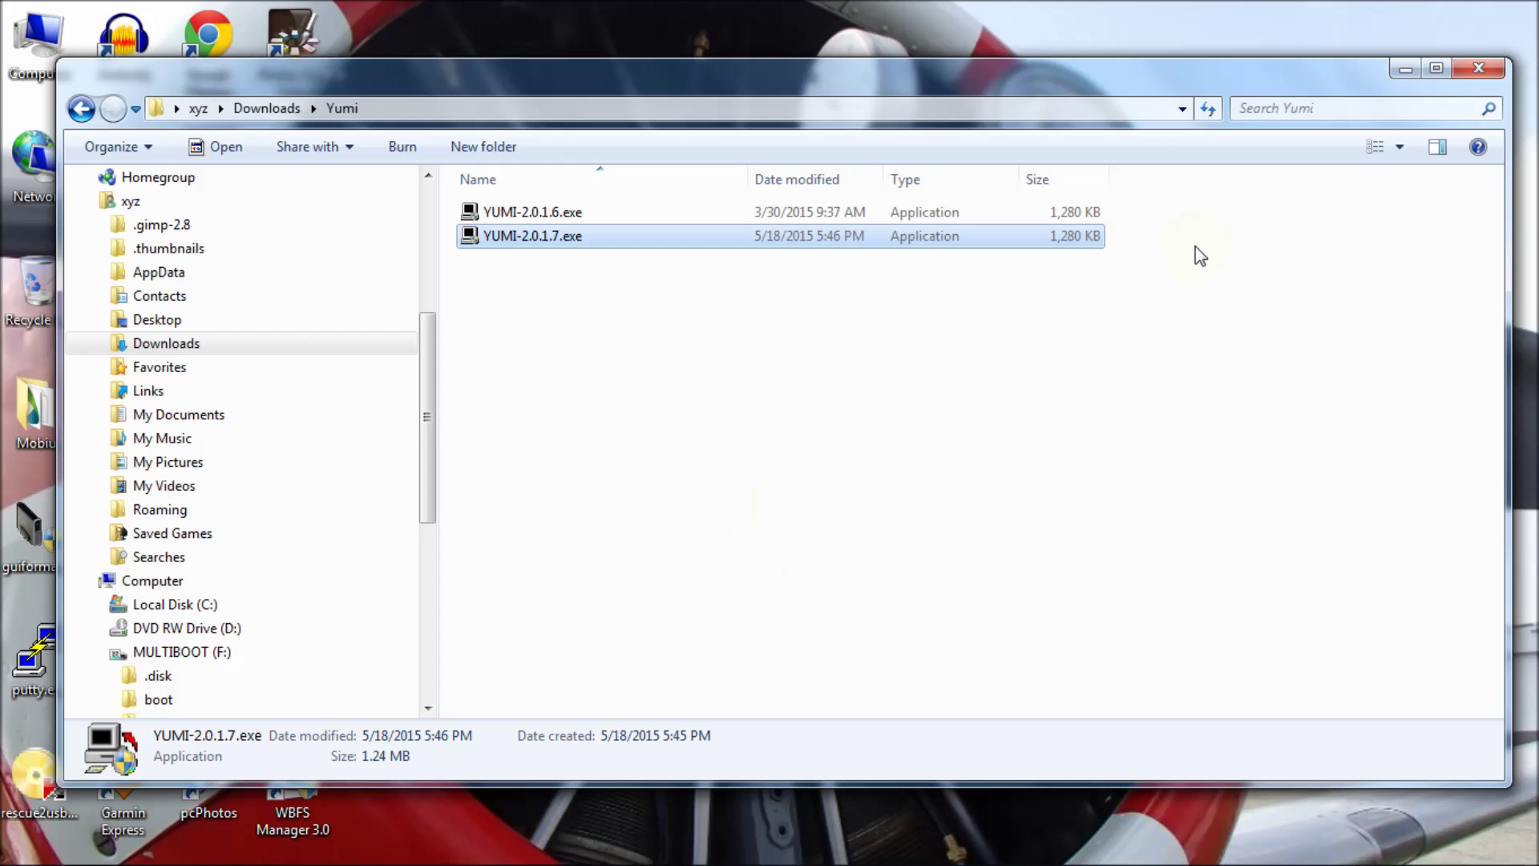
click(1479, 68)
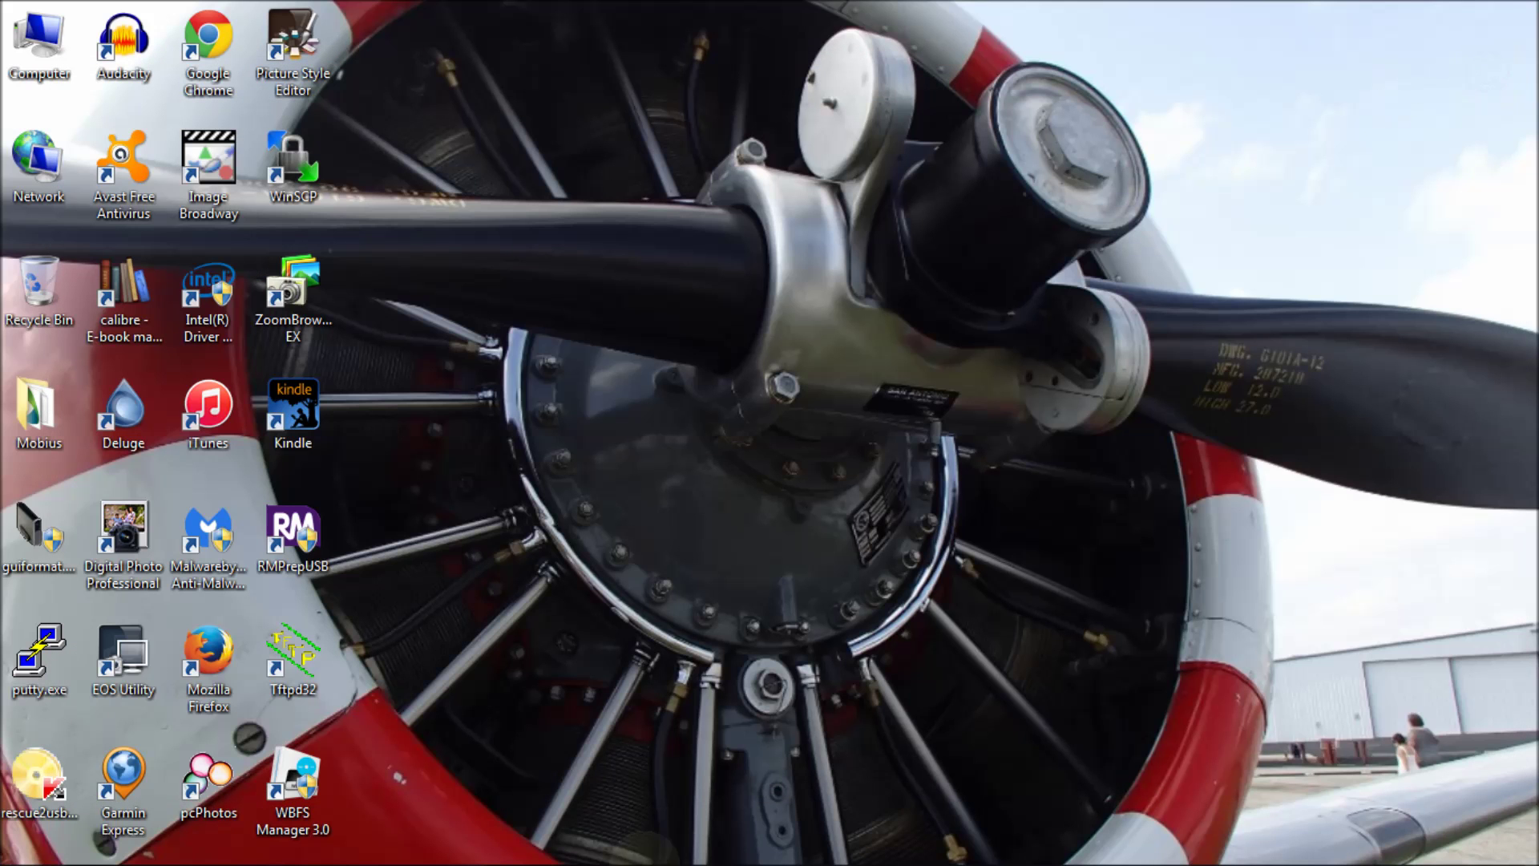
Restart the laptop from the taskbar and wait for the HP boot screen
mouse_move(417, 862)
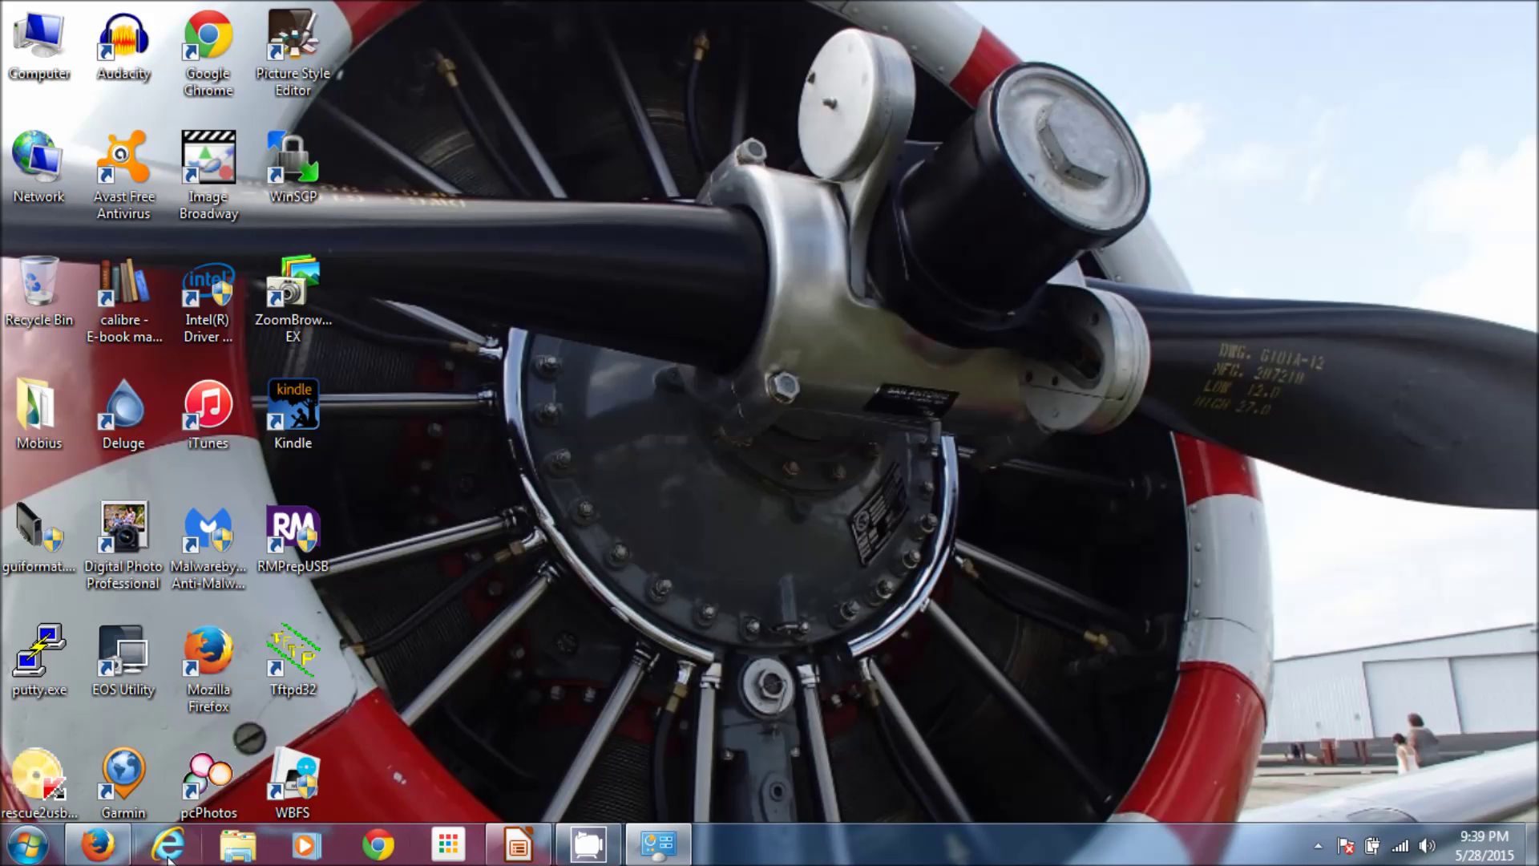
mouse_move(92, 853)
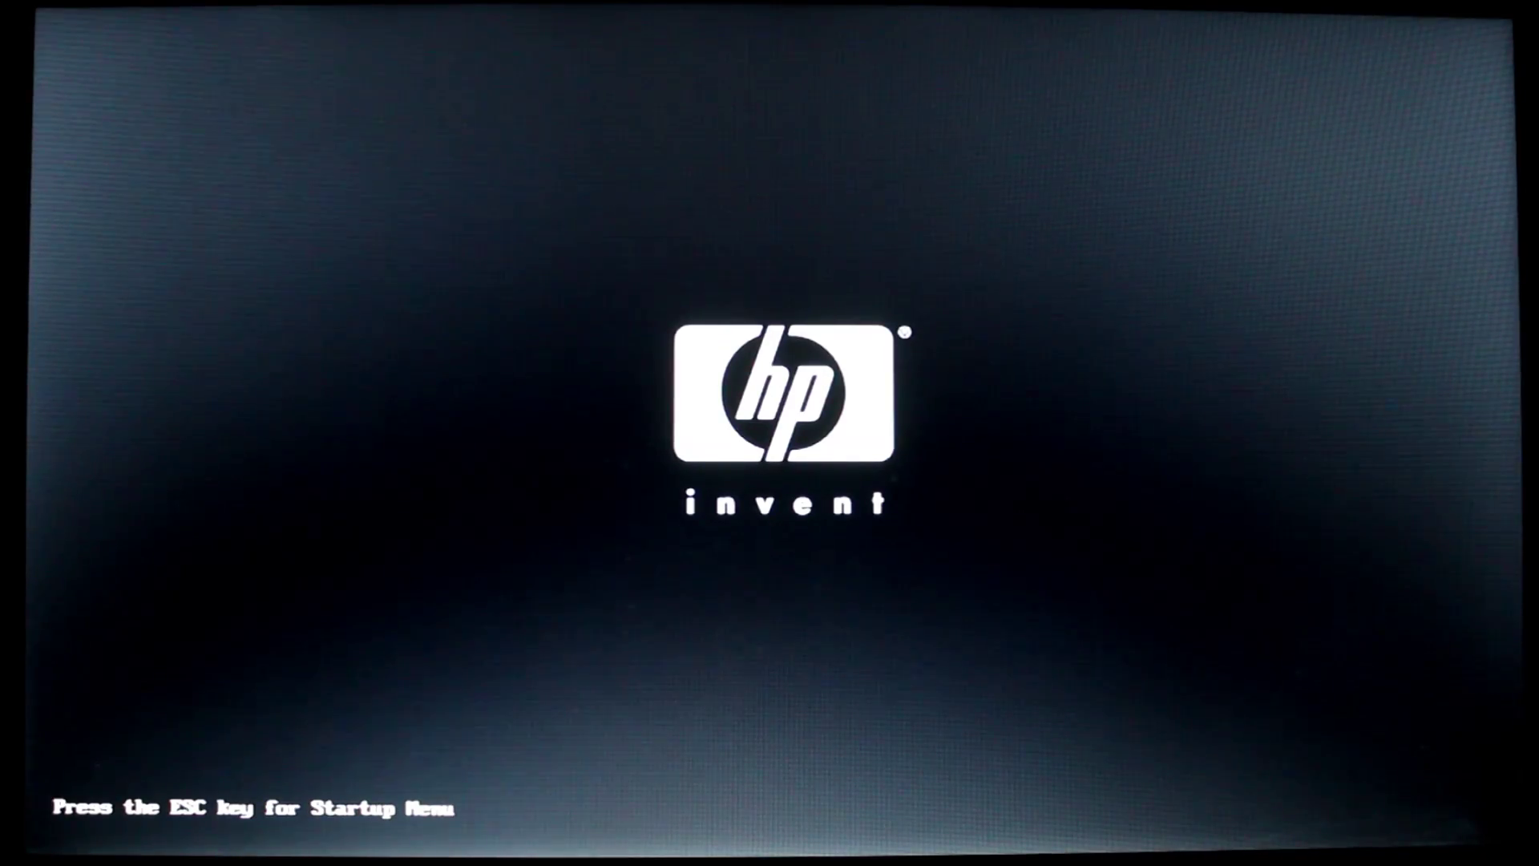
Use the HP Startup Menu's F9 boot options to boot from the SanDisk Cruzer Glide
key(Escape)
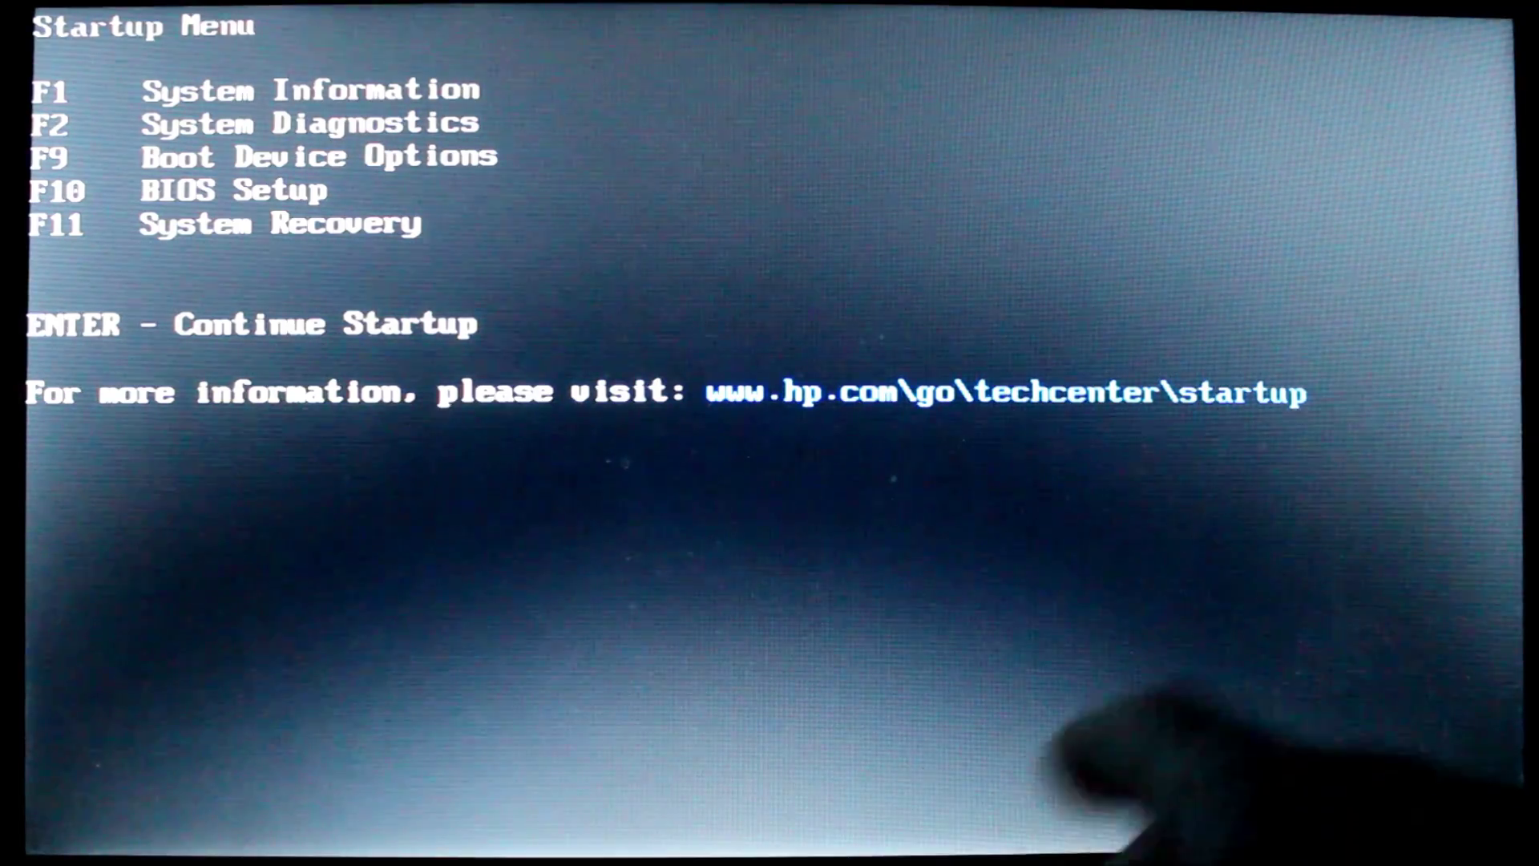
key(F9)
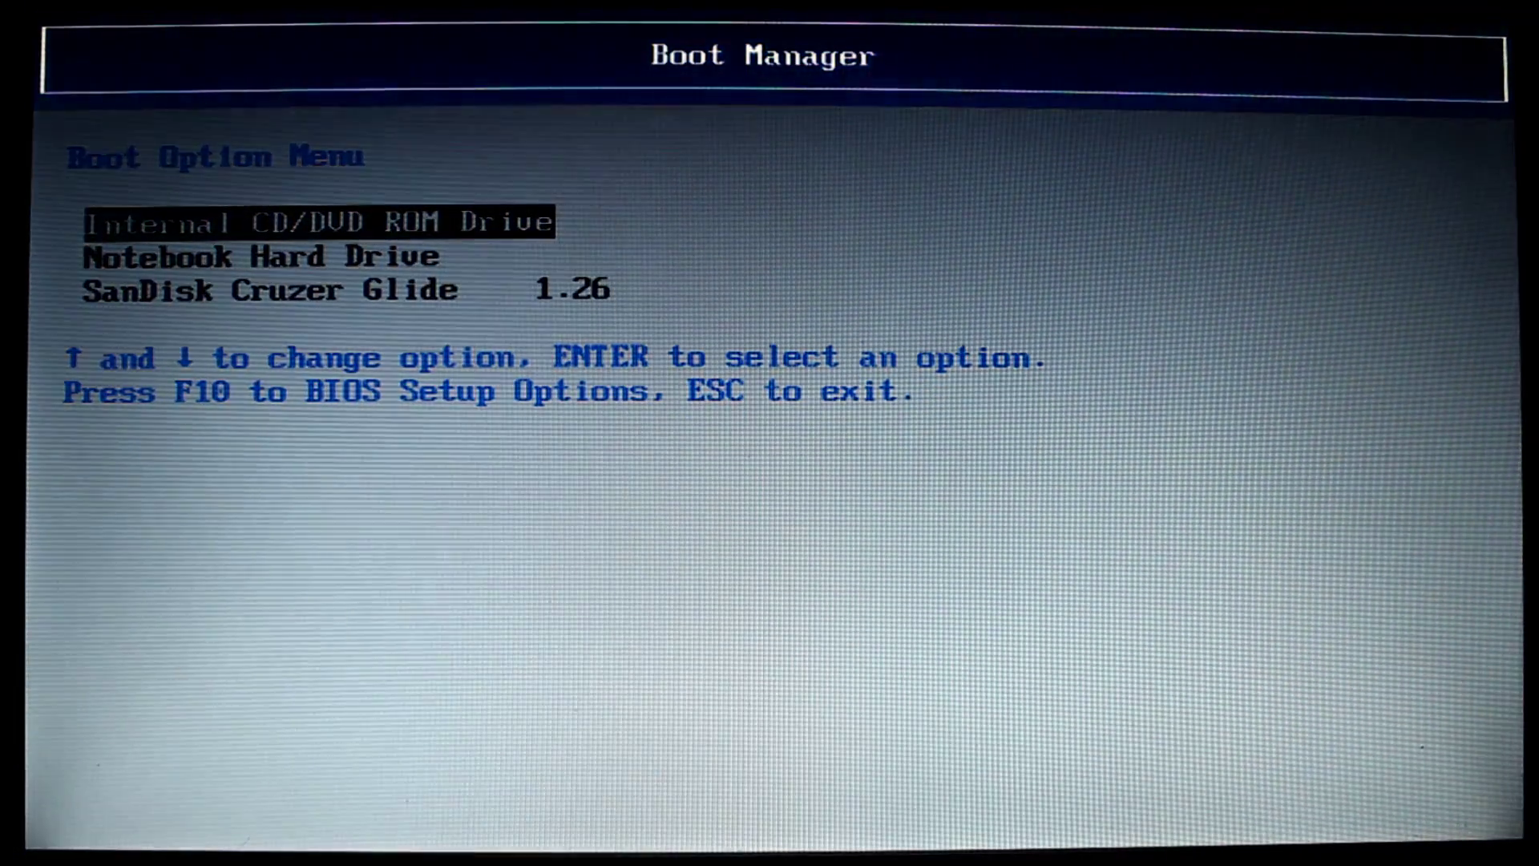
key(Down)
key(Down)
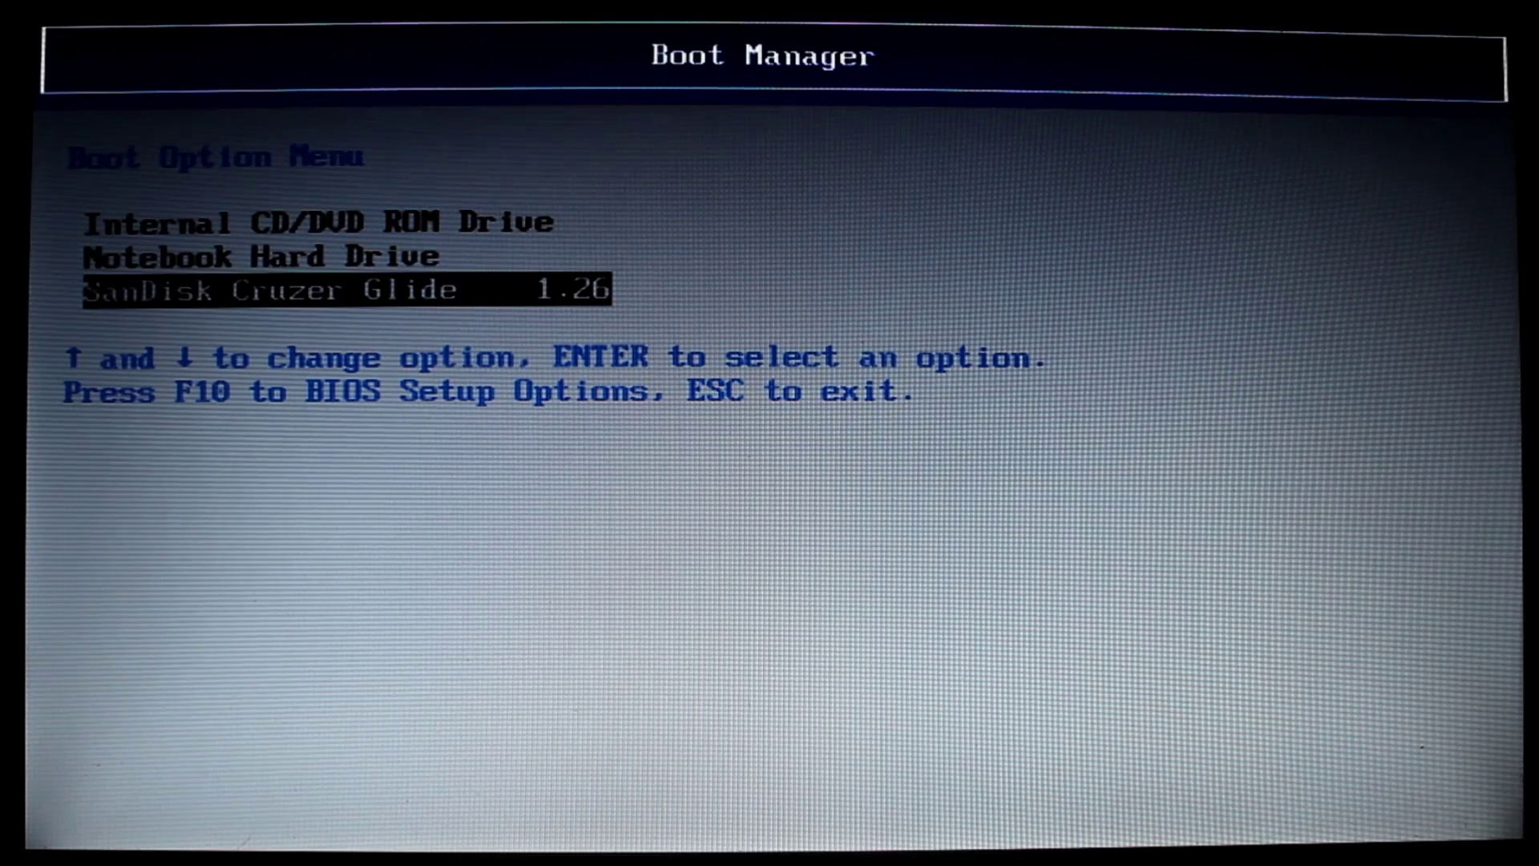
key(Return)
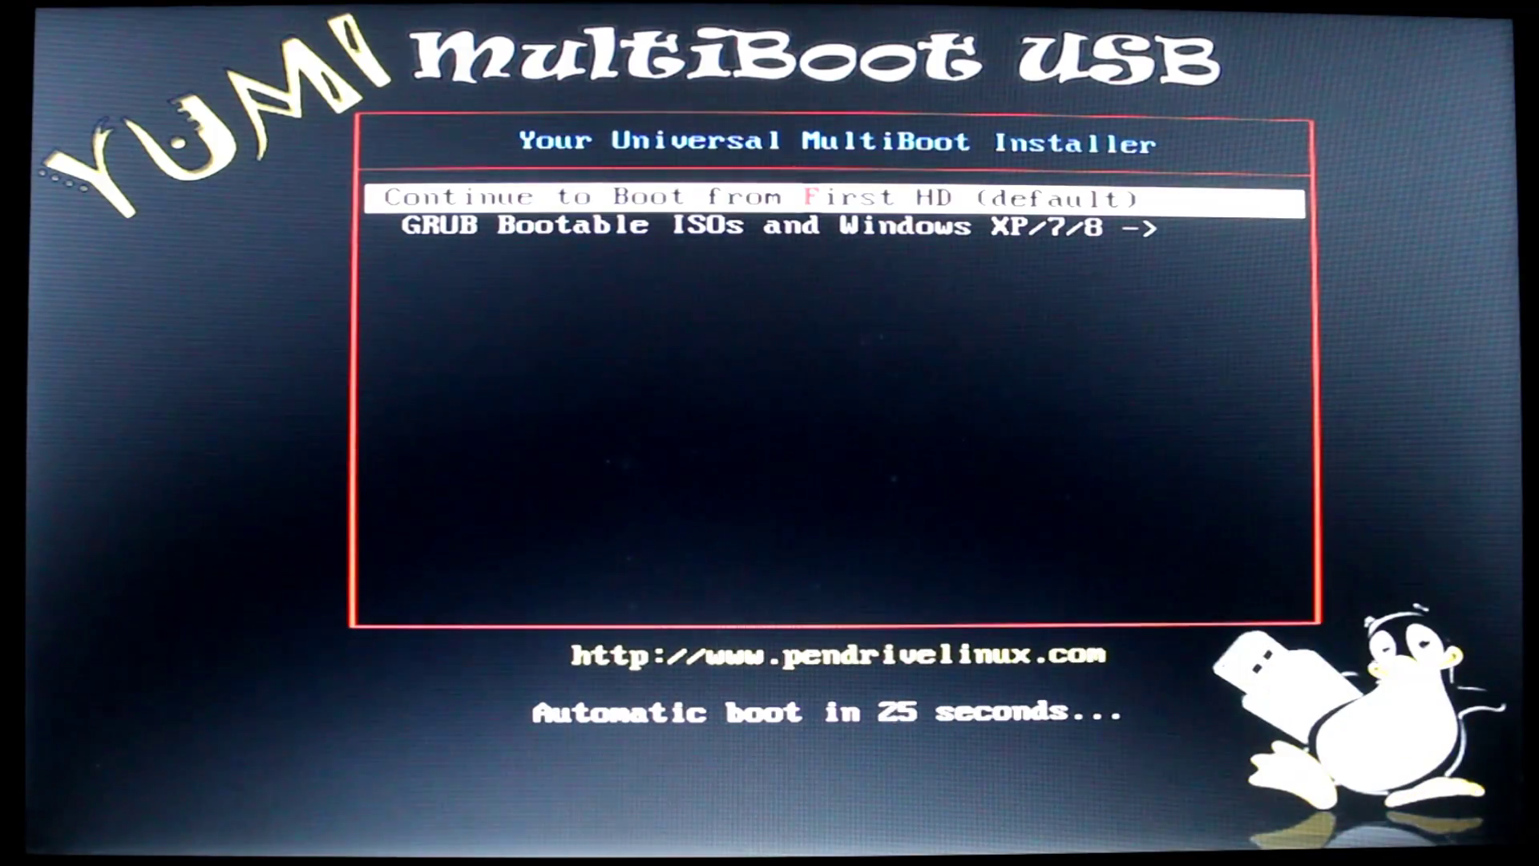
Enter the GRUB Bootable ISOs and Windows XP/Vista/7/8 submenu and highlight Install Windows
key(Down)
key(Up)
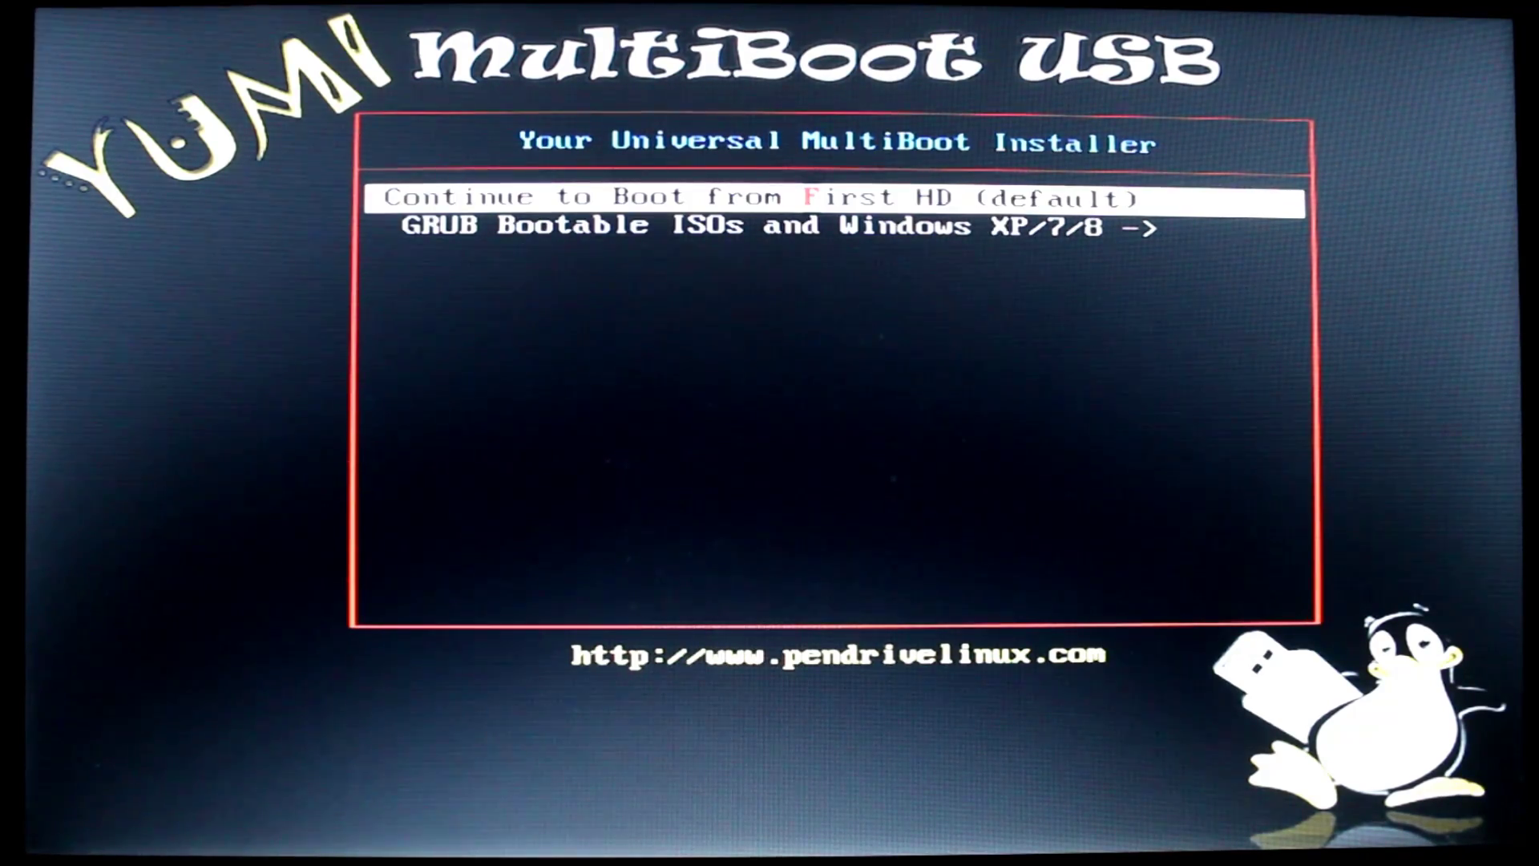
key(Down)
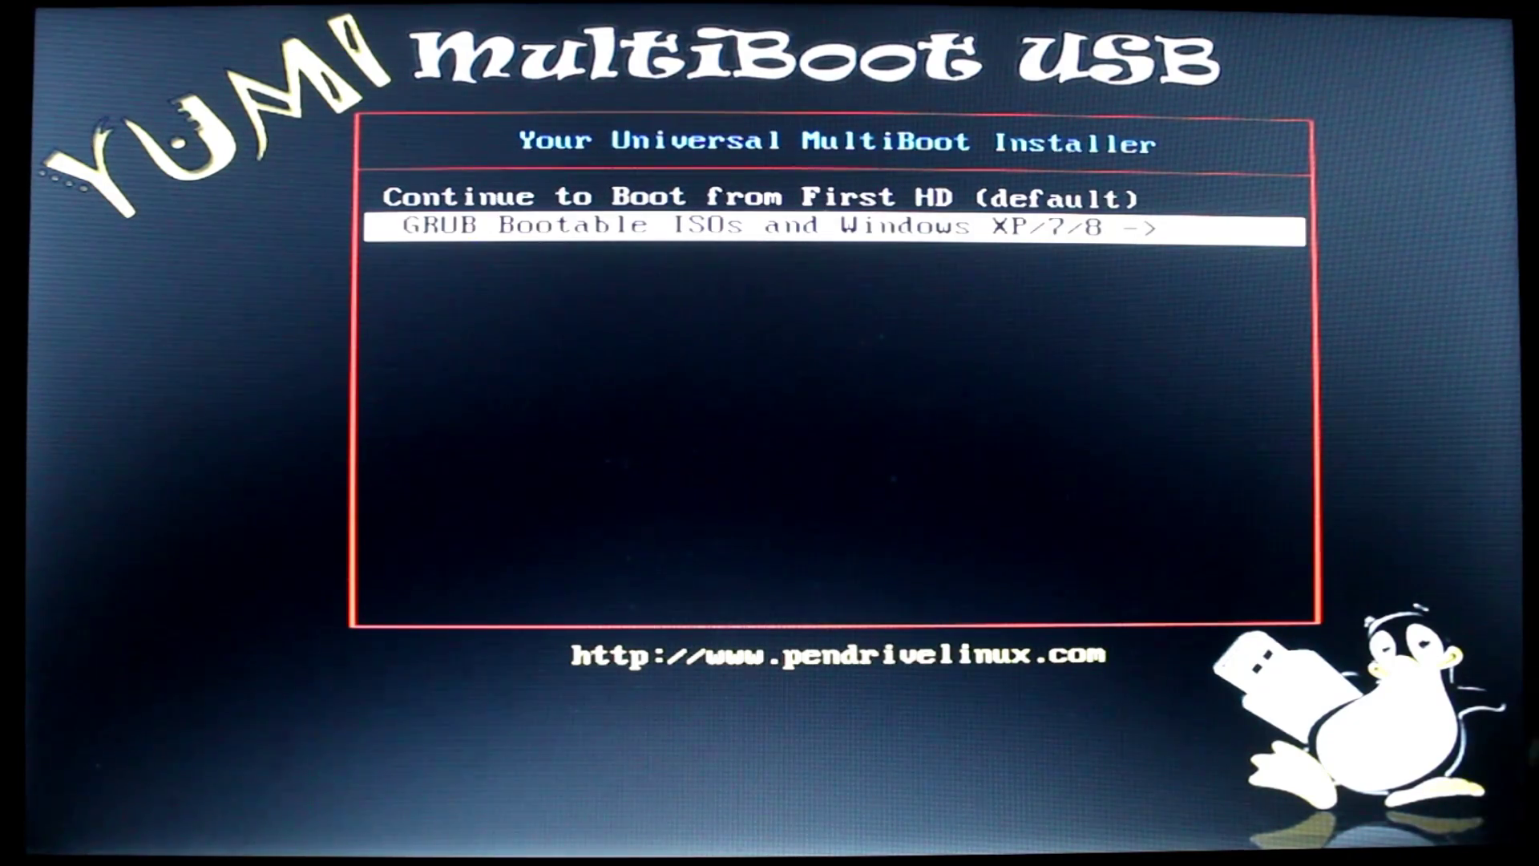
key(Return)
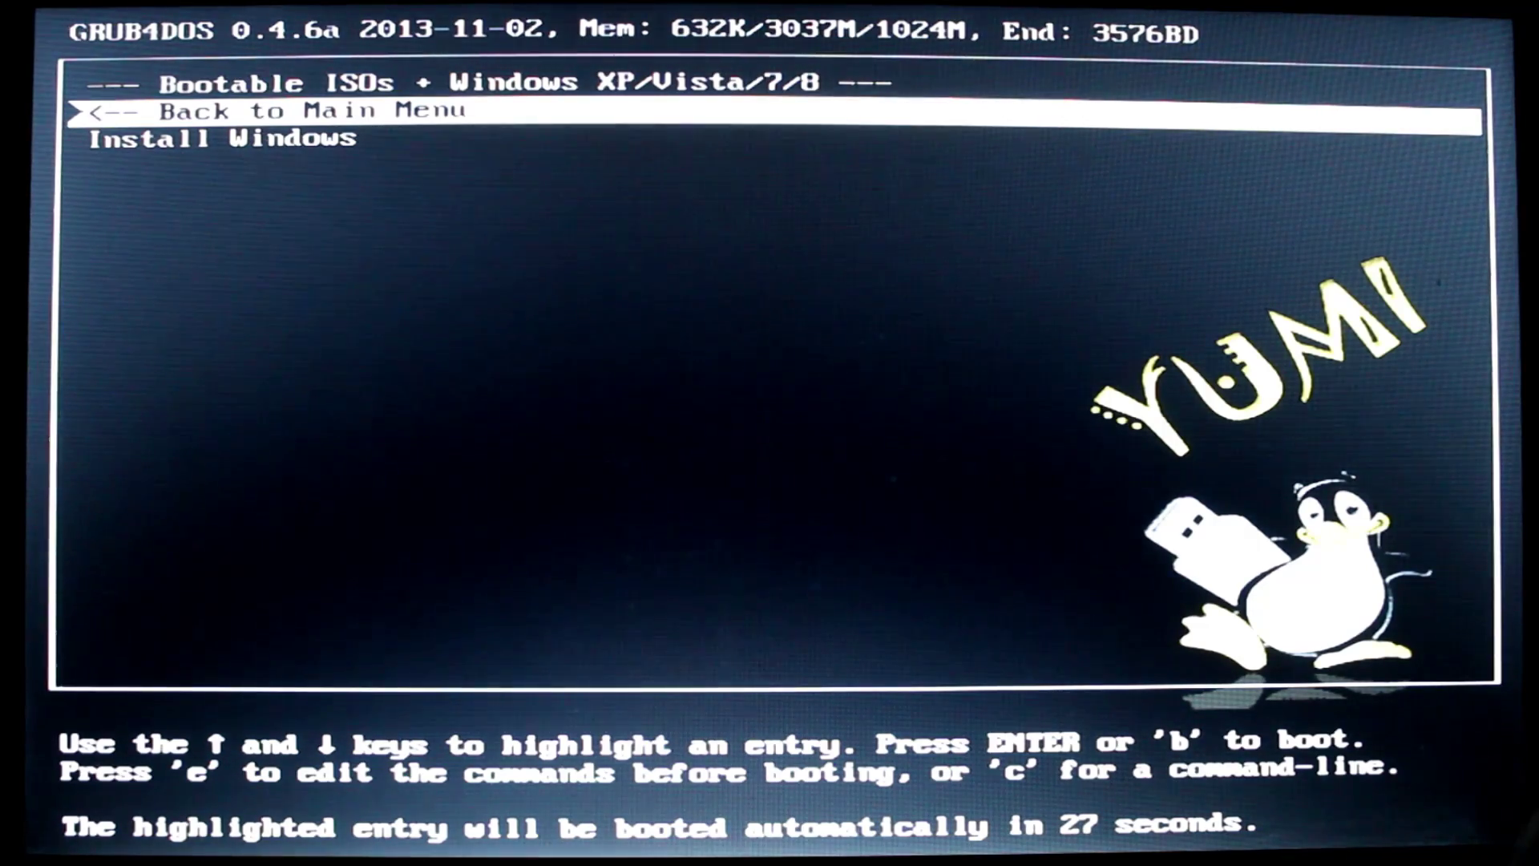
key(Down)
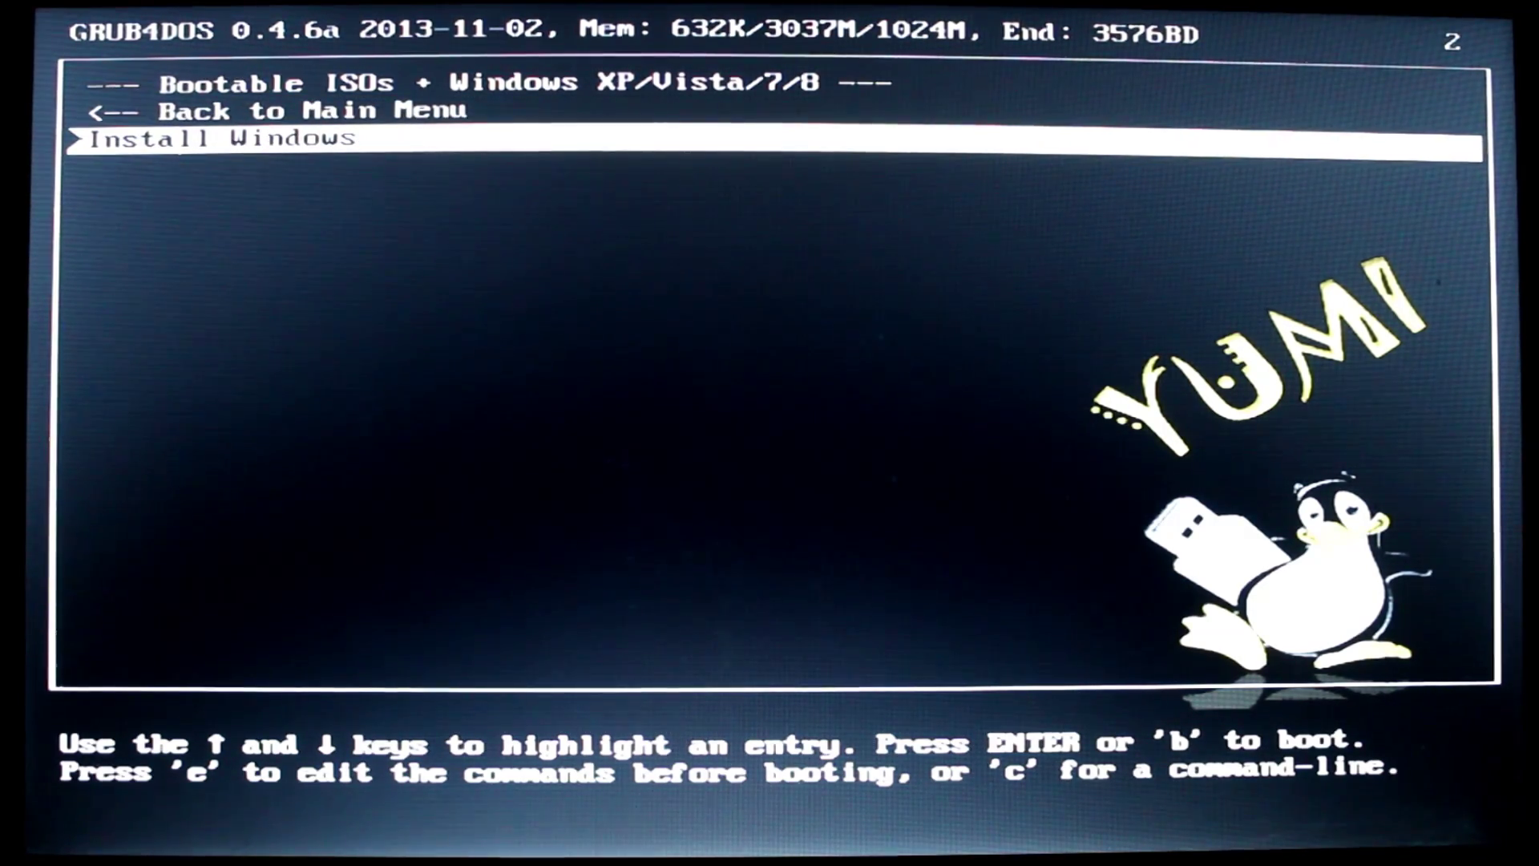
Boot the Install Windows entry from the stick, then close Windows 8 Setup once it appears
key(Return)
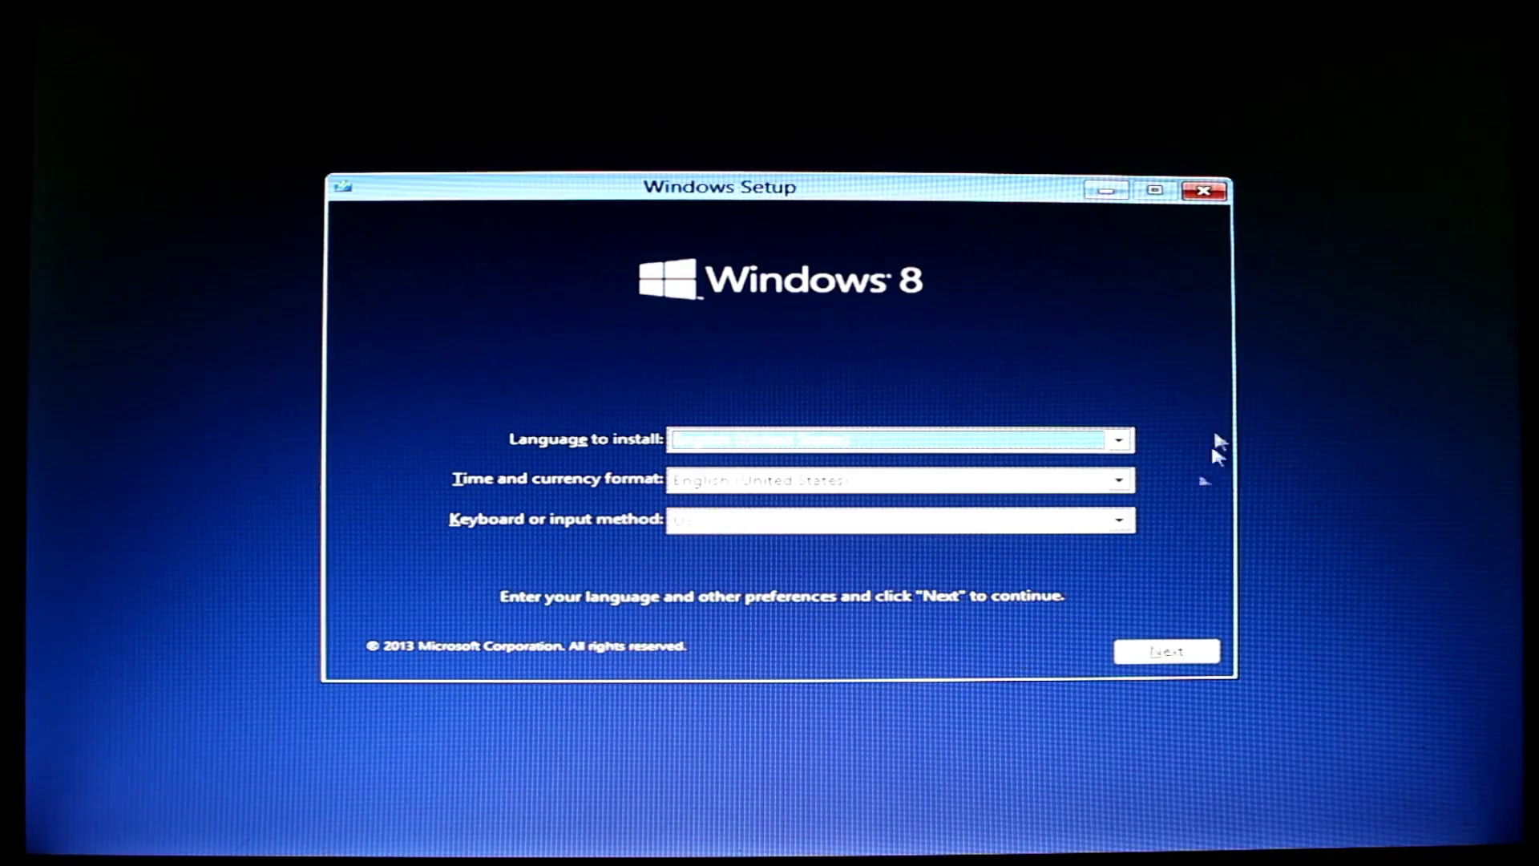
click(1202, 192)
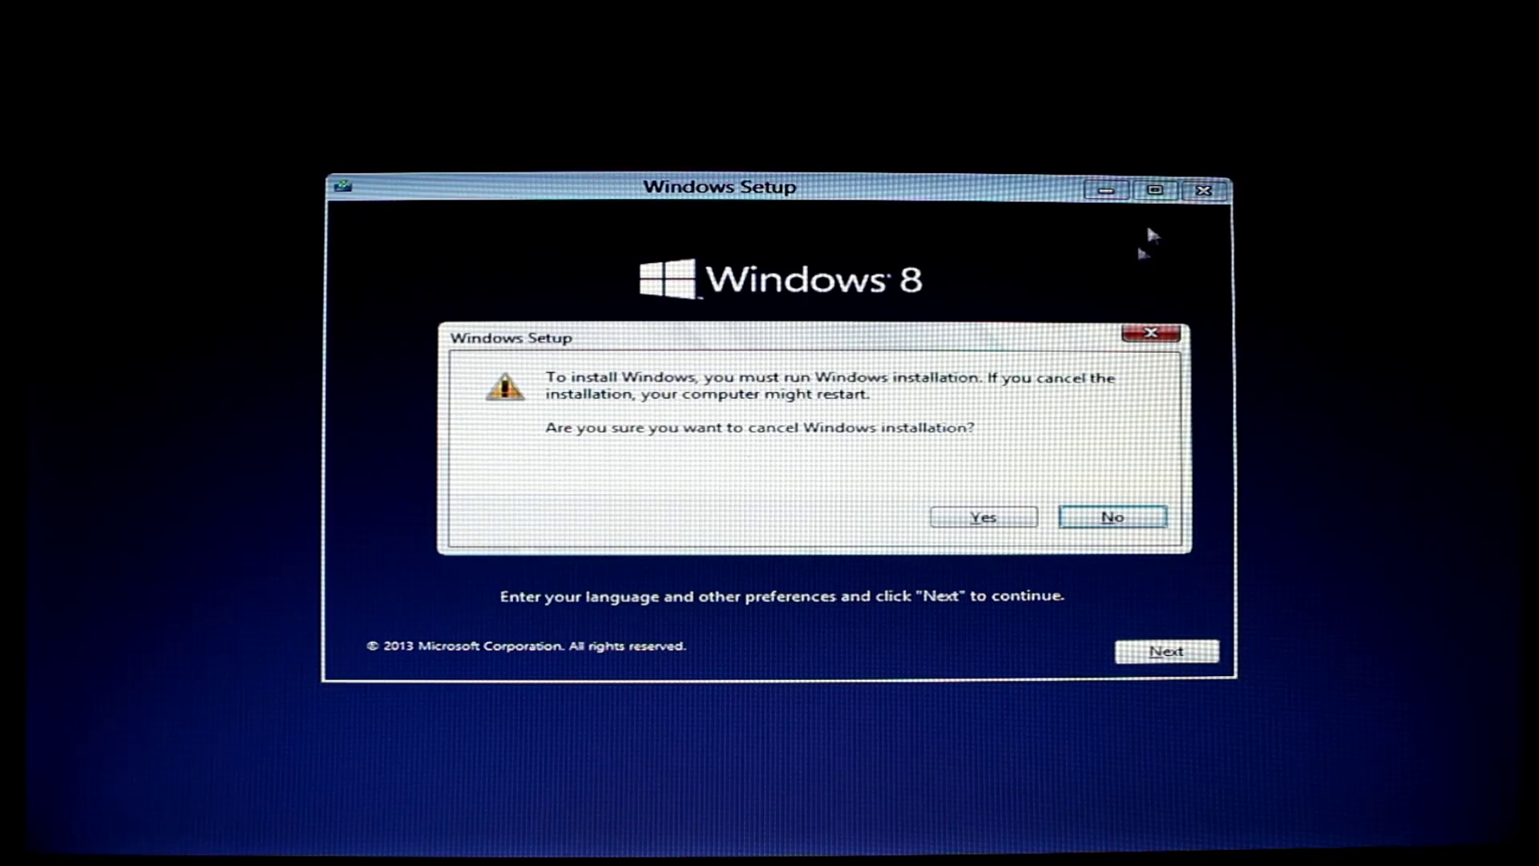
Confirm cancelling the Windows installation and pause startup at the HP logo after the restart
click(990, 519)
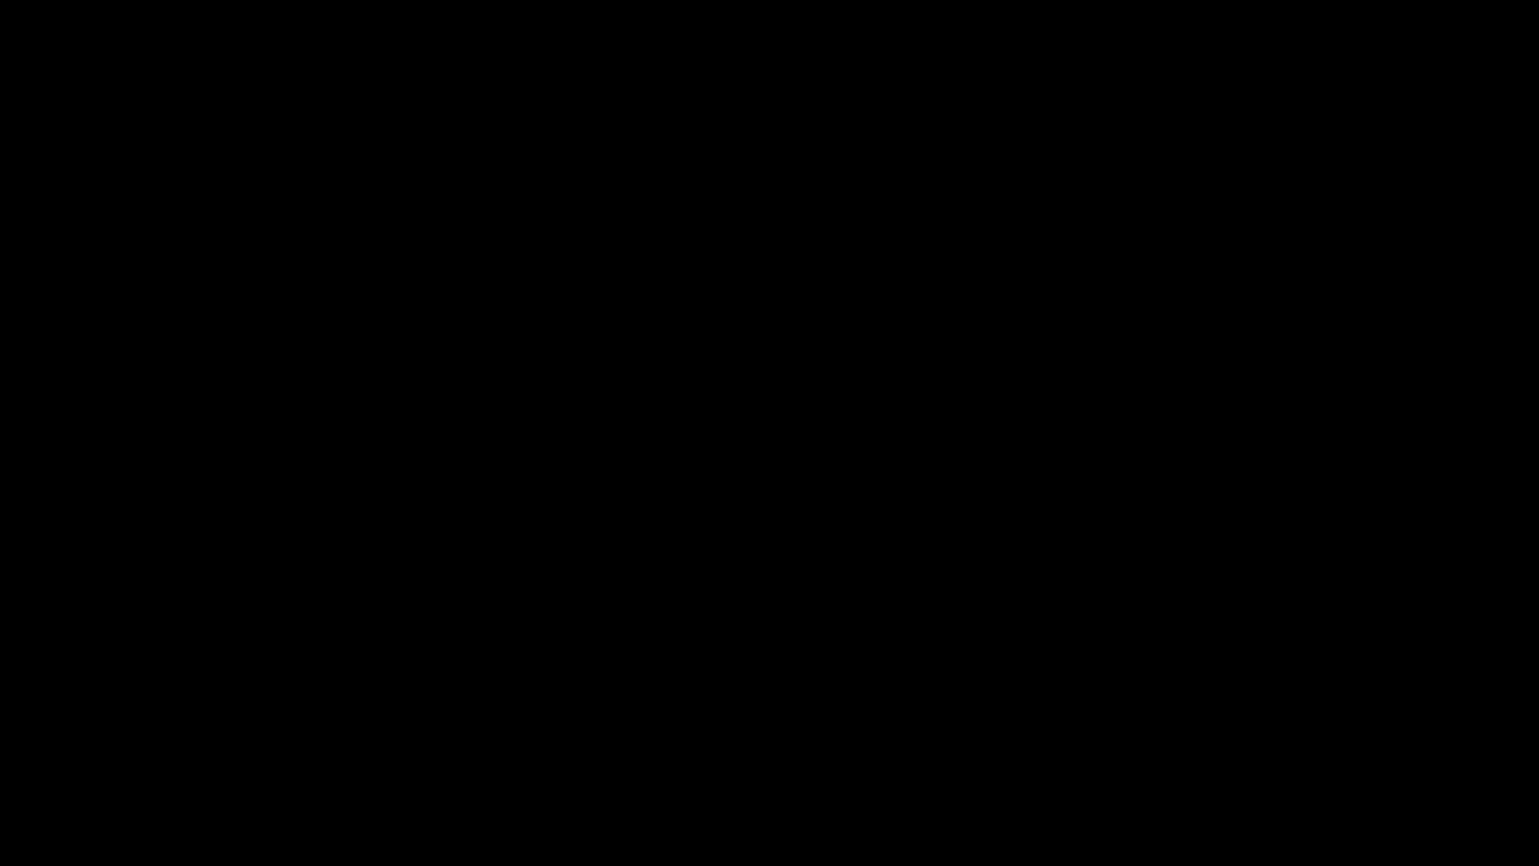
key(Escape)
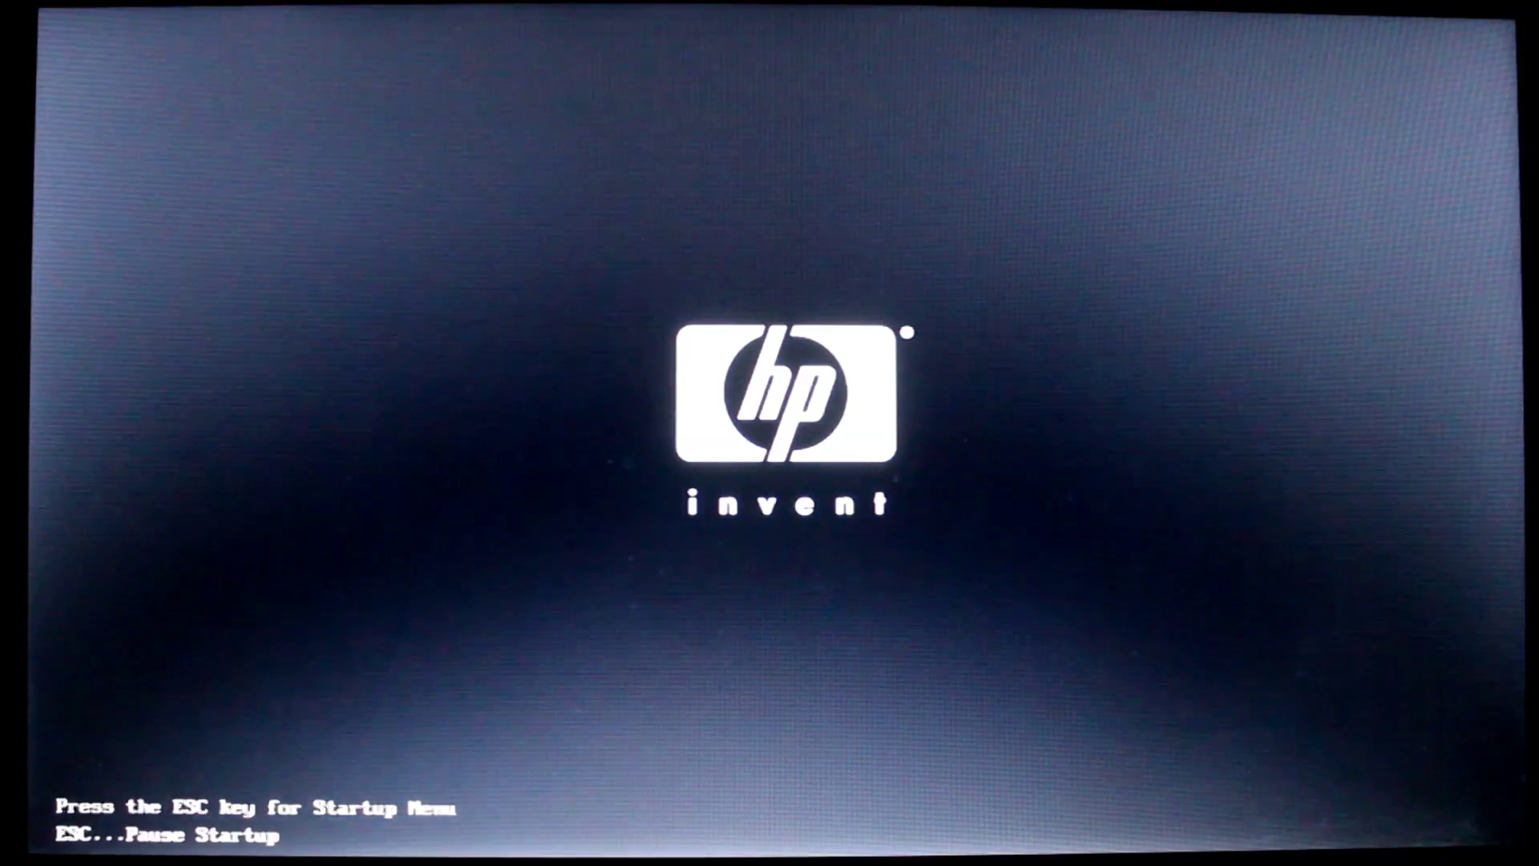